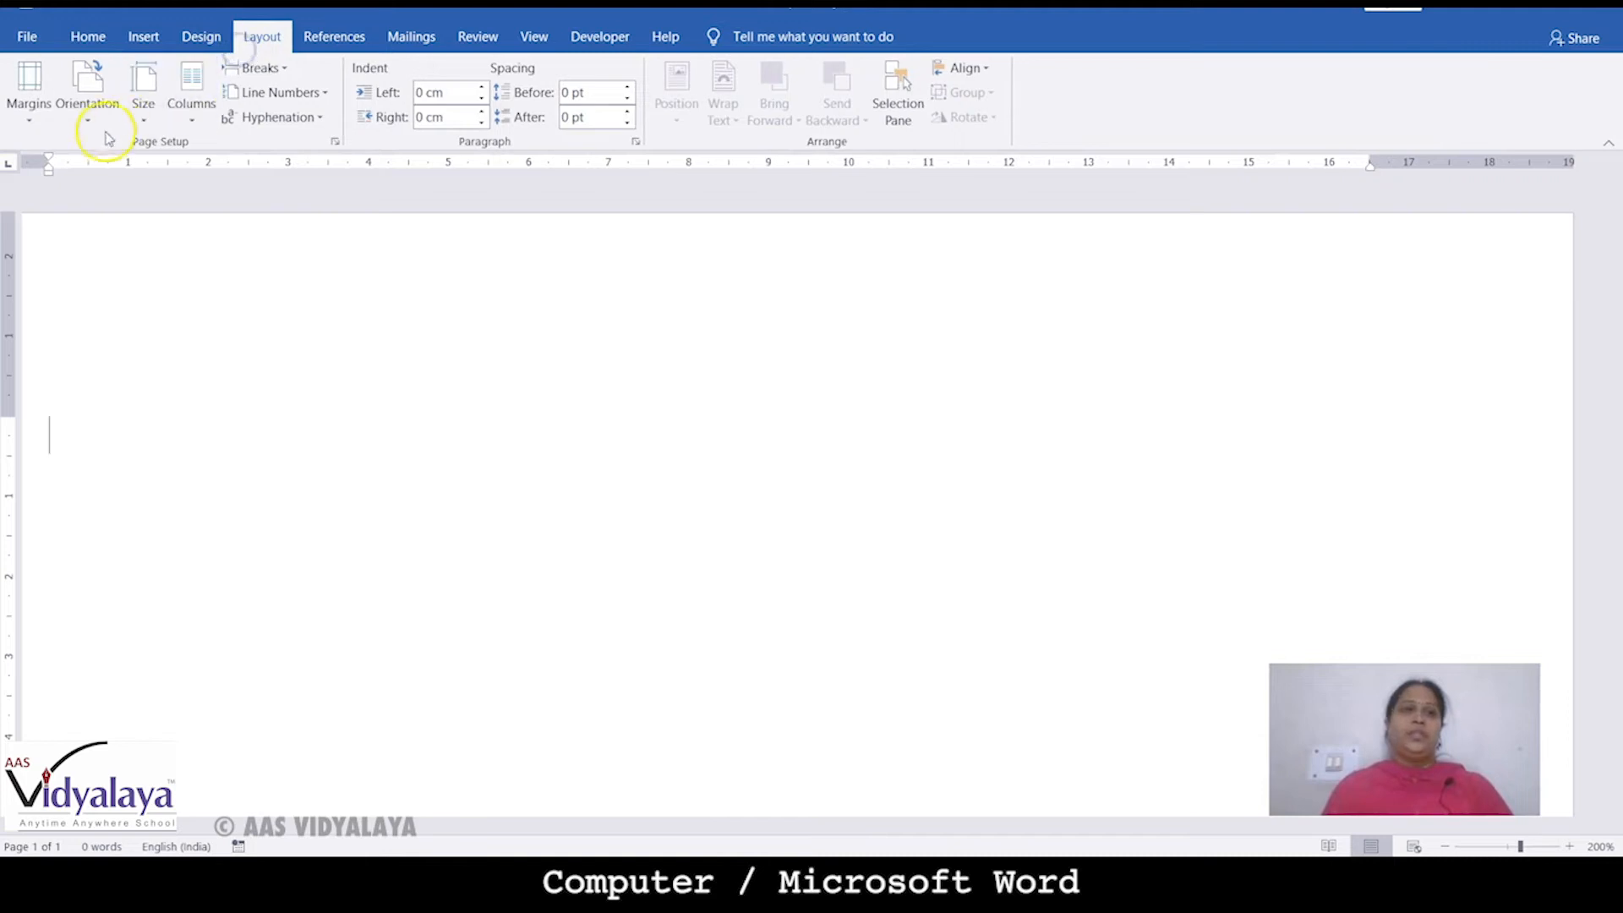
Try to apply a custom paper size of 3.5 inch width and 2.5 inch height to the whole document.
{"action": "left_click", "coordinate": [30, 121]}
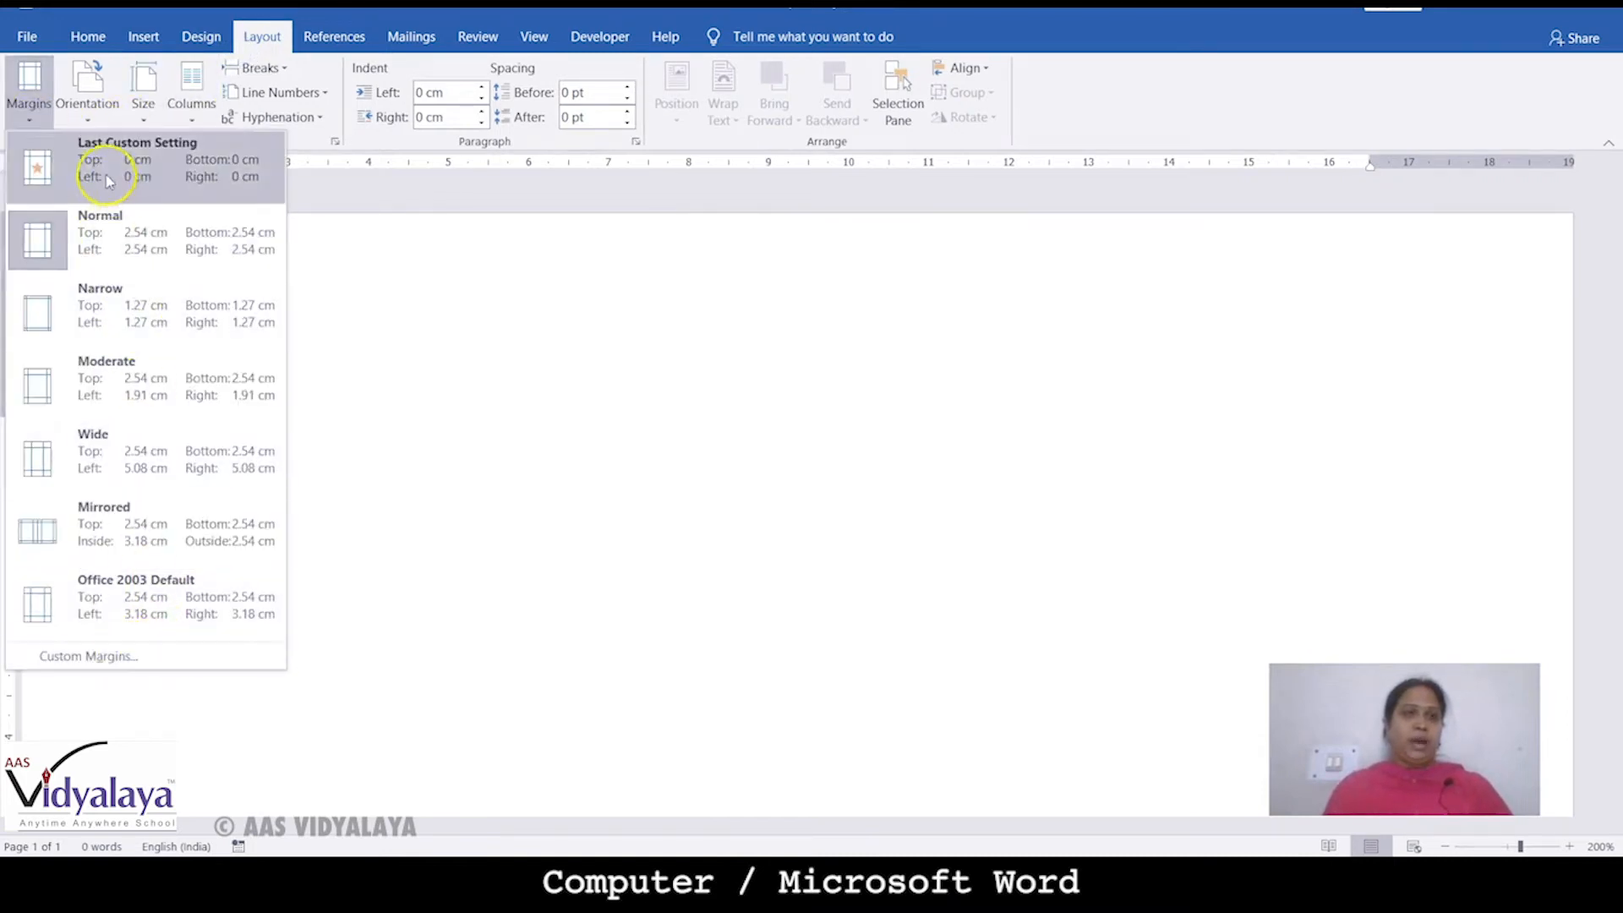
{"action": "left_click", "coordinate": [100, 659]}
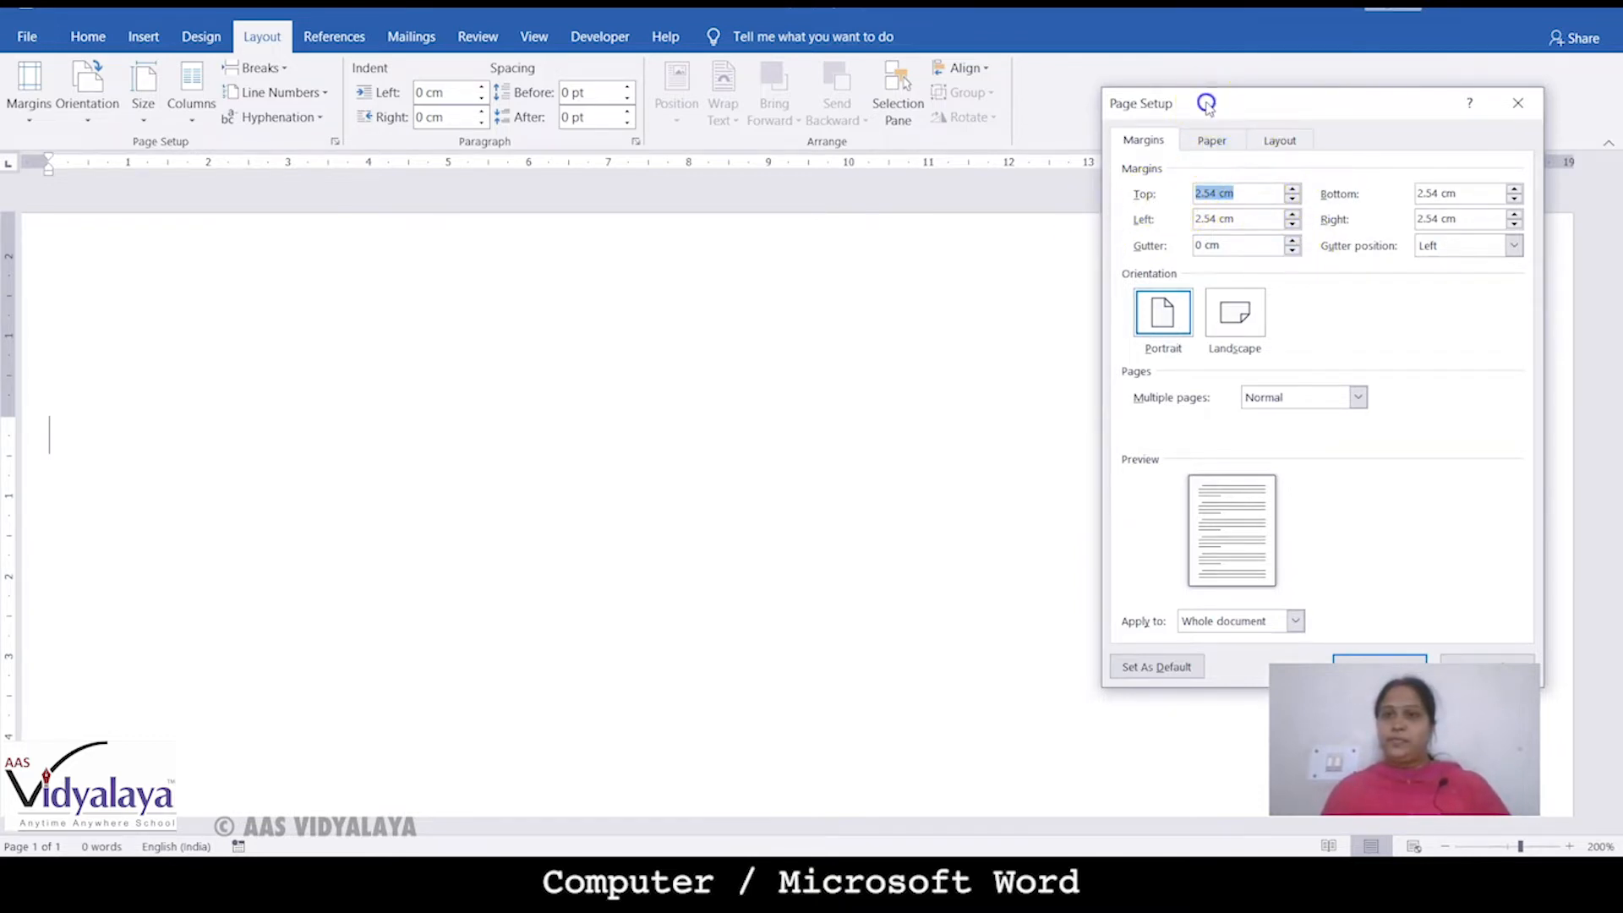
{"action": "left_click_drag", "start_coordinate": [1207, 107], "coordinate": [1112, 110]}
{"action": "left_click", "coordinate": [1122, 144]}
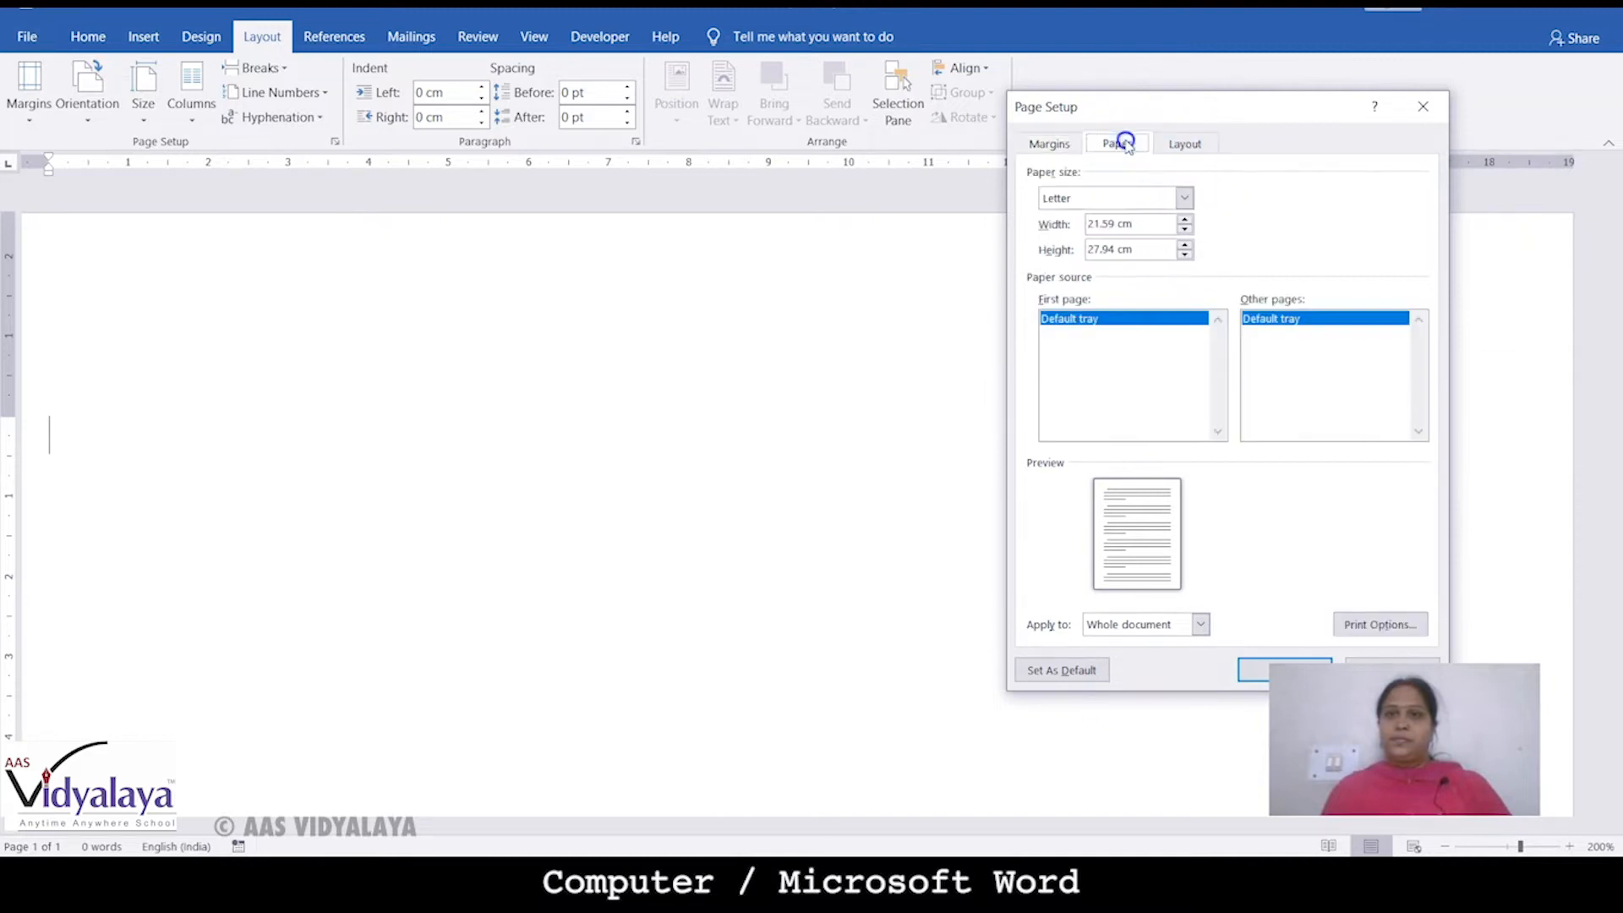
{"action": "double_click", "coordinate": [1127, 224]}
{"action": "type", "text": "3.5 inch"}
{"action": "left_click", "coordinate": [1146, 250]}
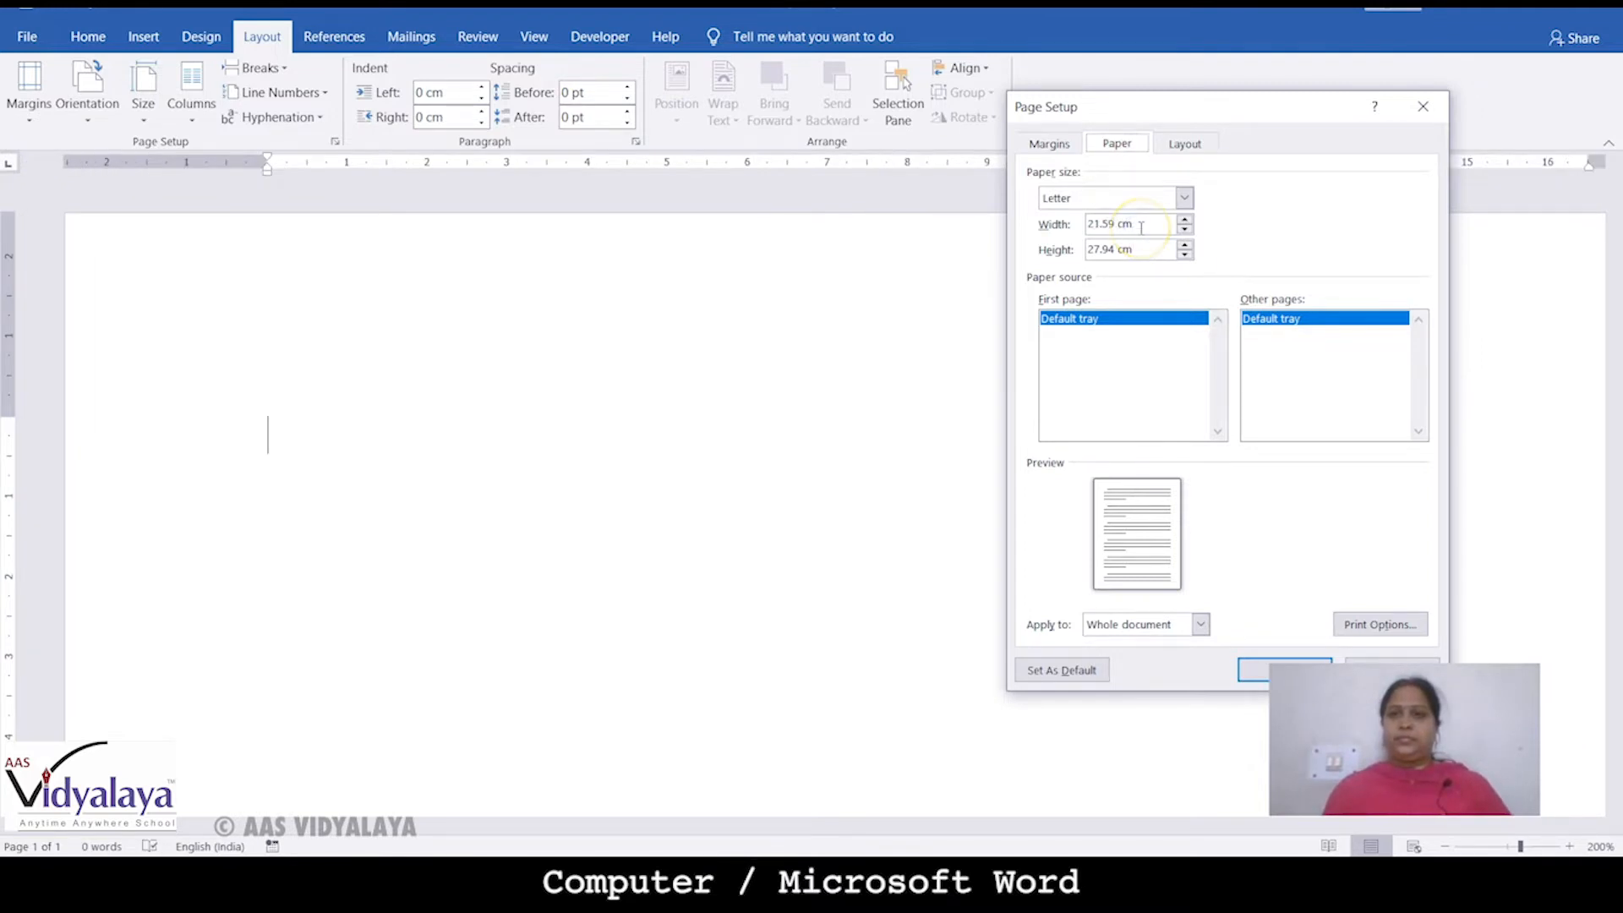
{"action": "left_click_drag", "start_coordinate": [1114, 224], "coordinate": [1035, 224]}
{"action": "type", "text": "3"}
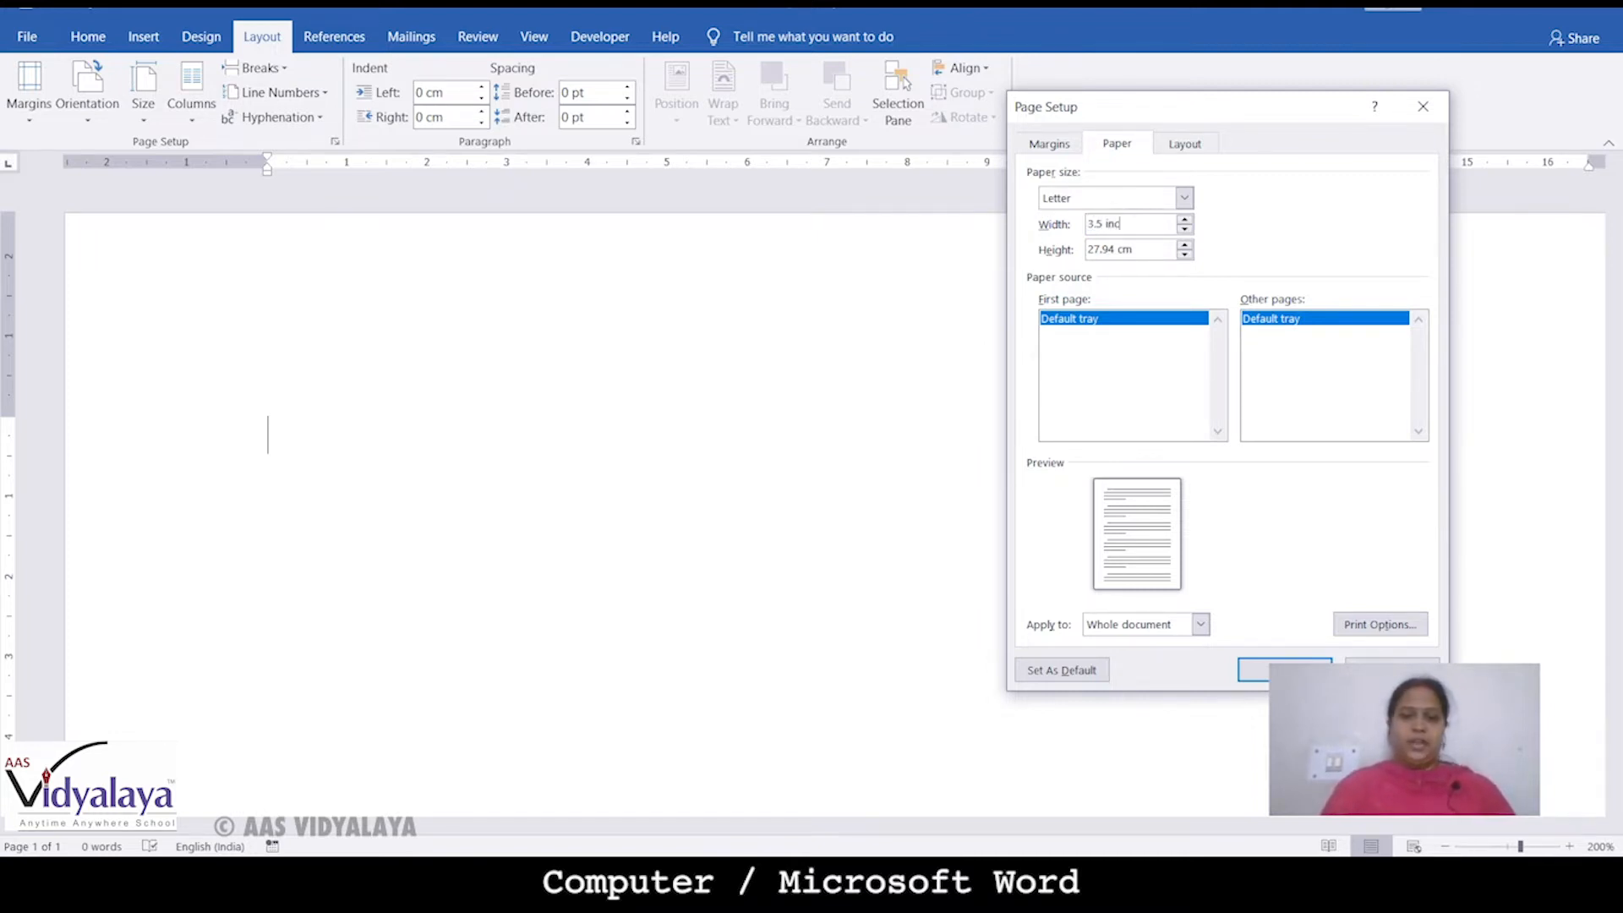
{"action": "left_click_drag", "start_coordinate": [1136, 247], "coordinate": [1067, 249]}
{"action": "type", "text": "2."}
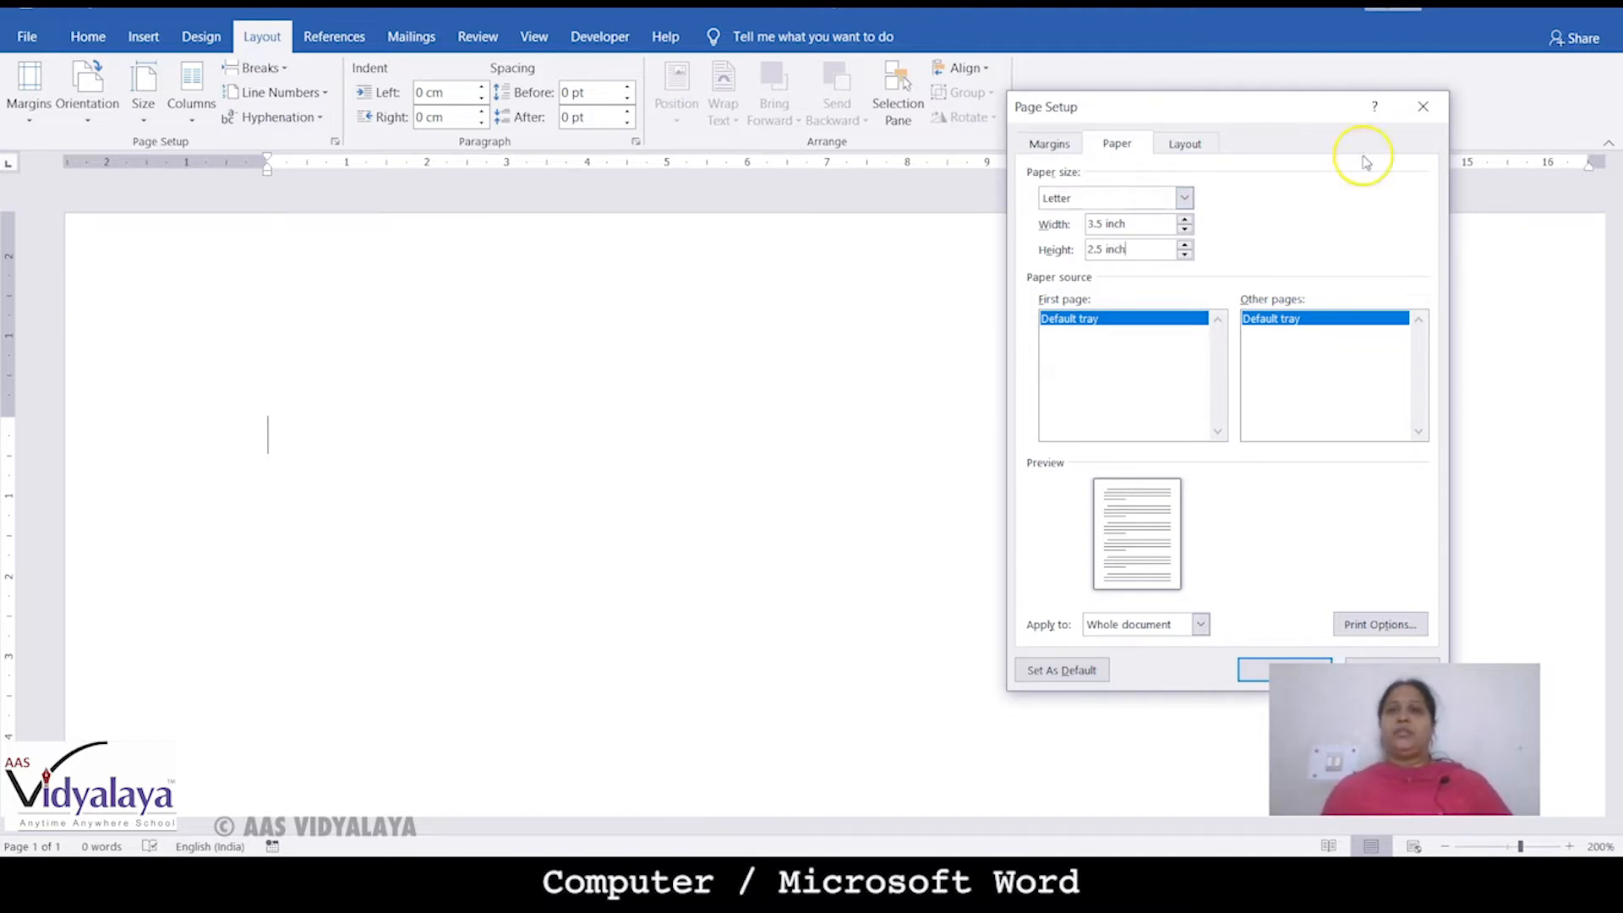
{"action": "left_click_drag", "start_coordinate": [1293, 116], "coordinate": [1199, 48]}
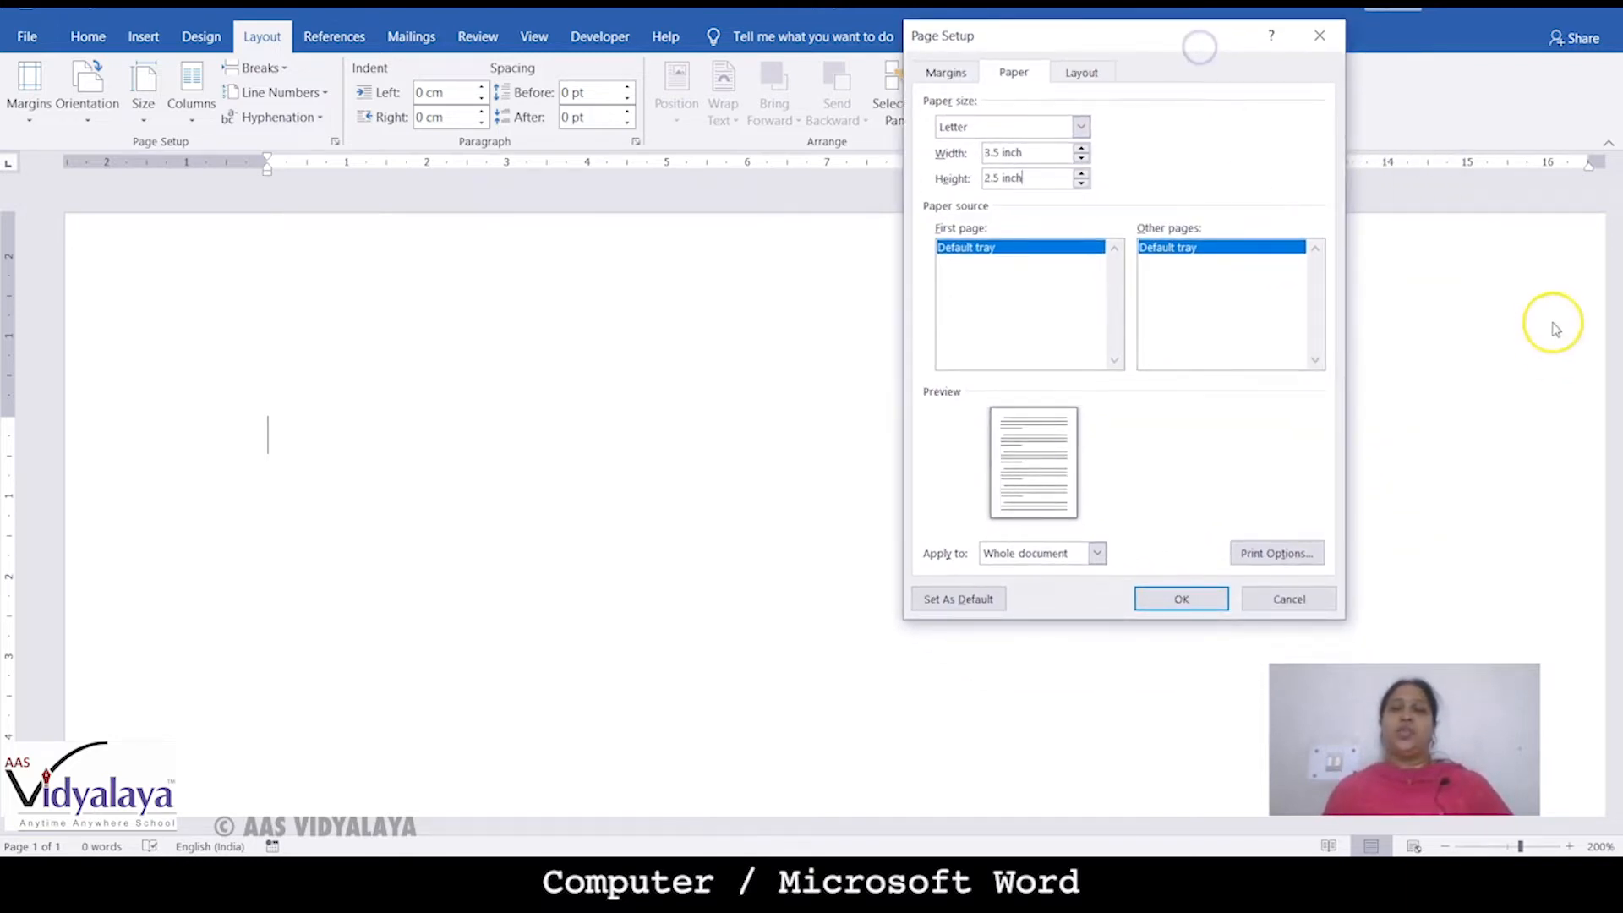
{"action": "left_click", "coordinate": [1165, 606]}
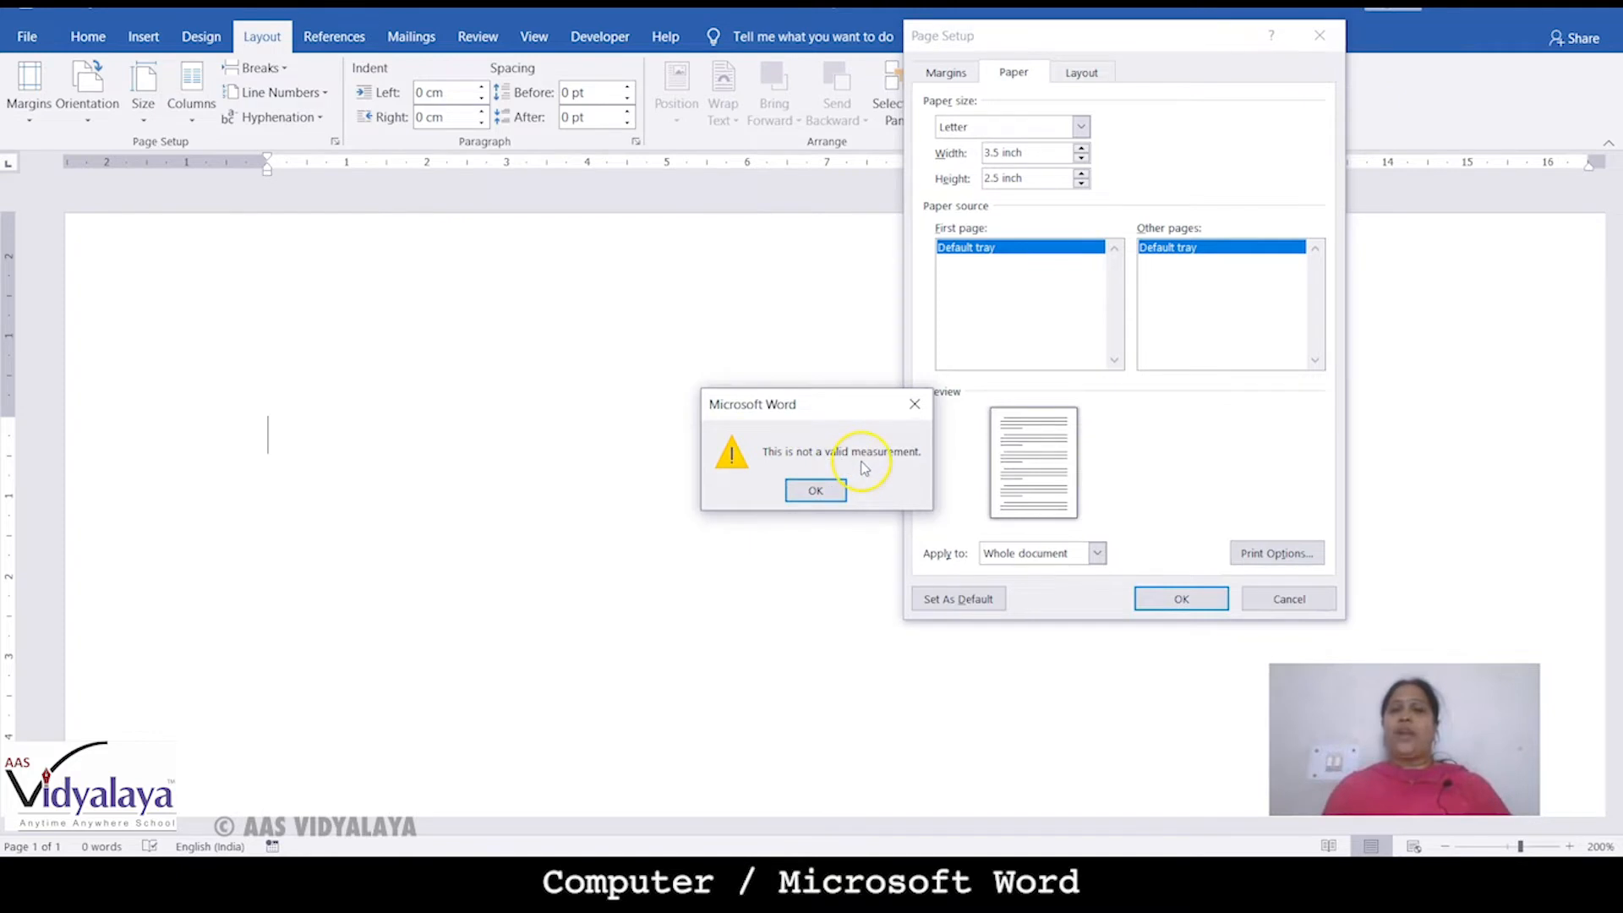
Correct the paper width to 3.5" and the height to 2.5", and apply the page size.
{"action": "left_click", "coordinate": [817, 494]}
{"action": "left_click", "coordinate": [1053, 158]}
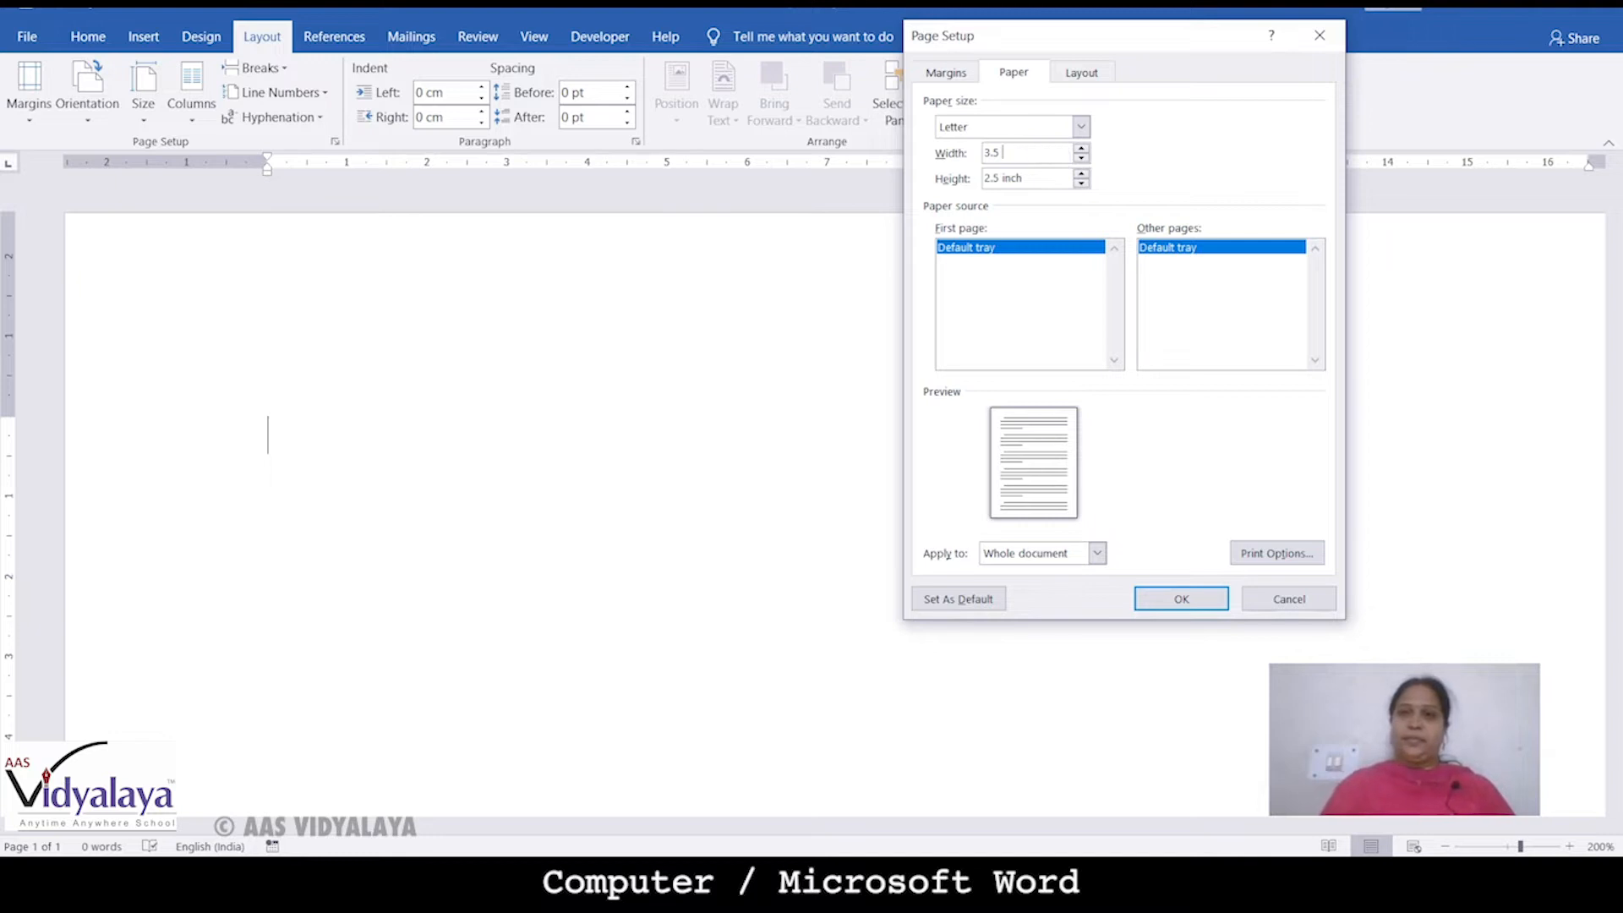
{"action": "left_click", "coordinate": [1047, 175]}
{"action": "key", "text": "BackSpace"}
{"action": "key", "text": "BackSpace"}
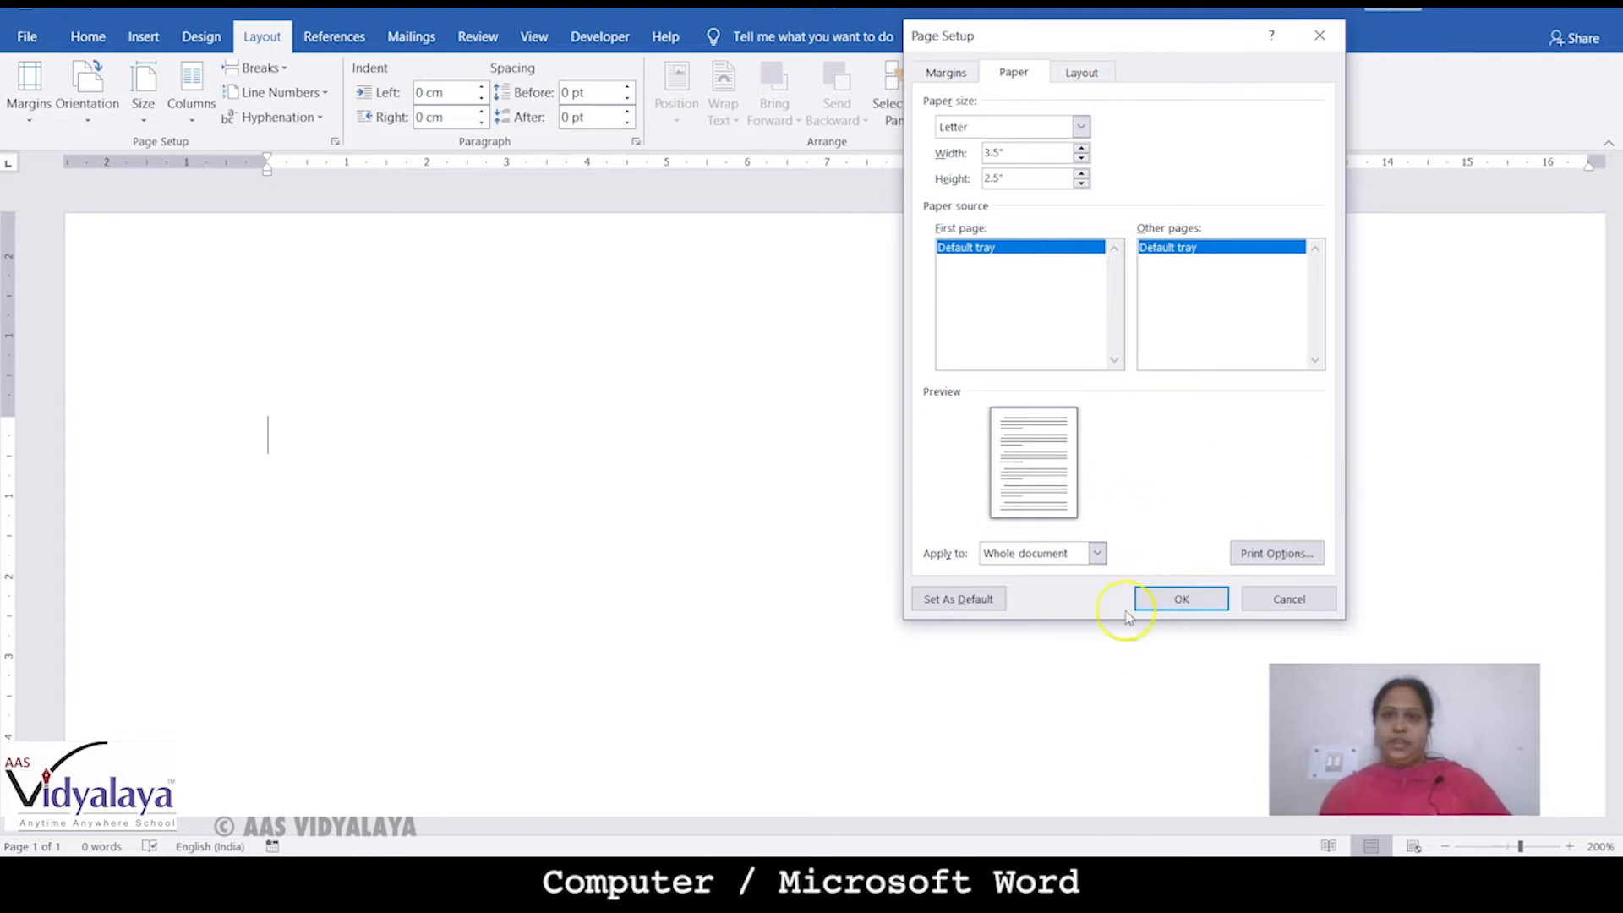
{"action": "left_click", "coordinate": [1162, 600]}
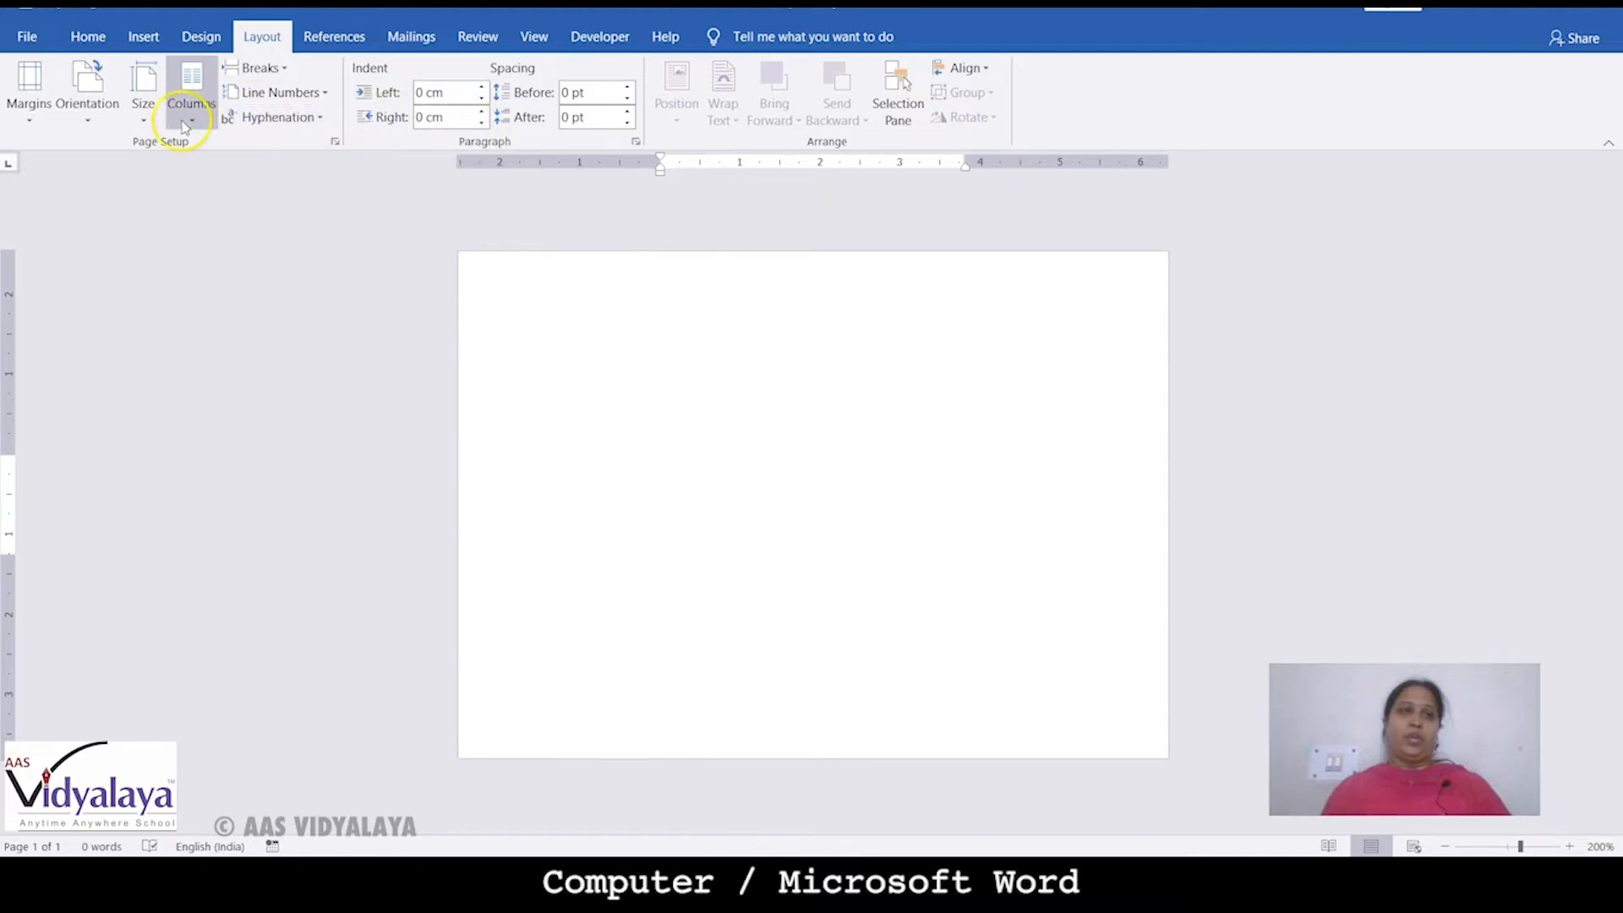
Set the page's top, bottom, left and right margins to 0 cm and apply them to the whole document.
{"action": "left_click", "coordinate": [28, 114]}
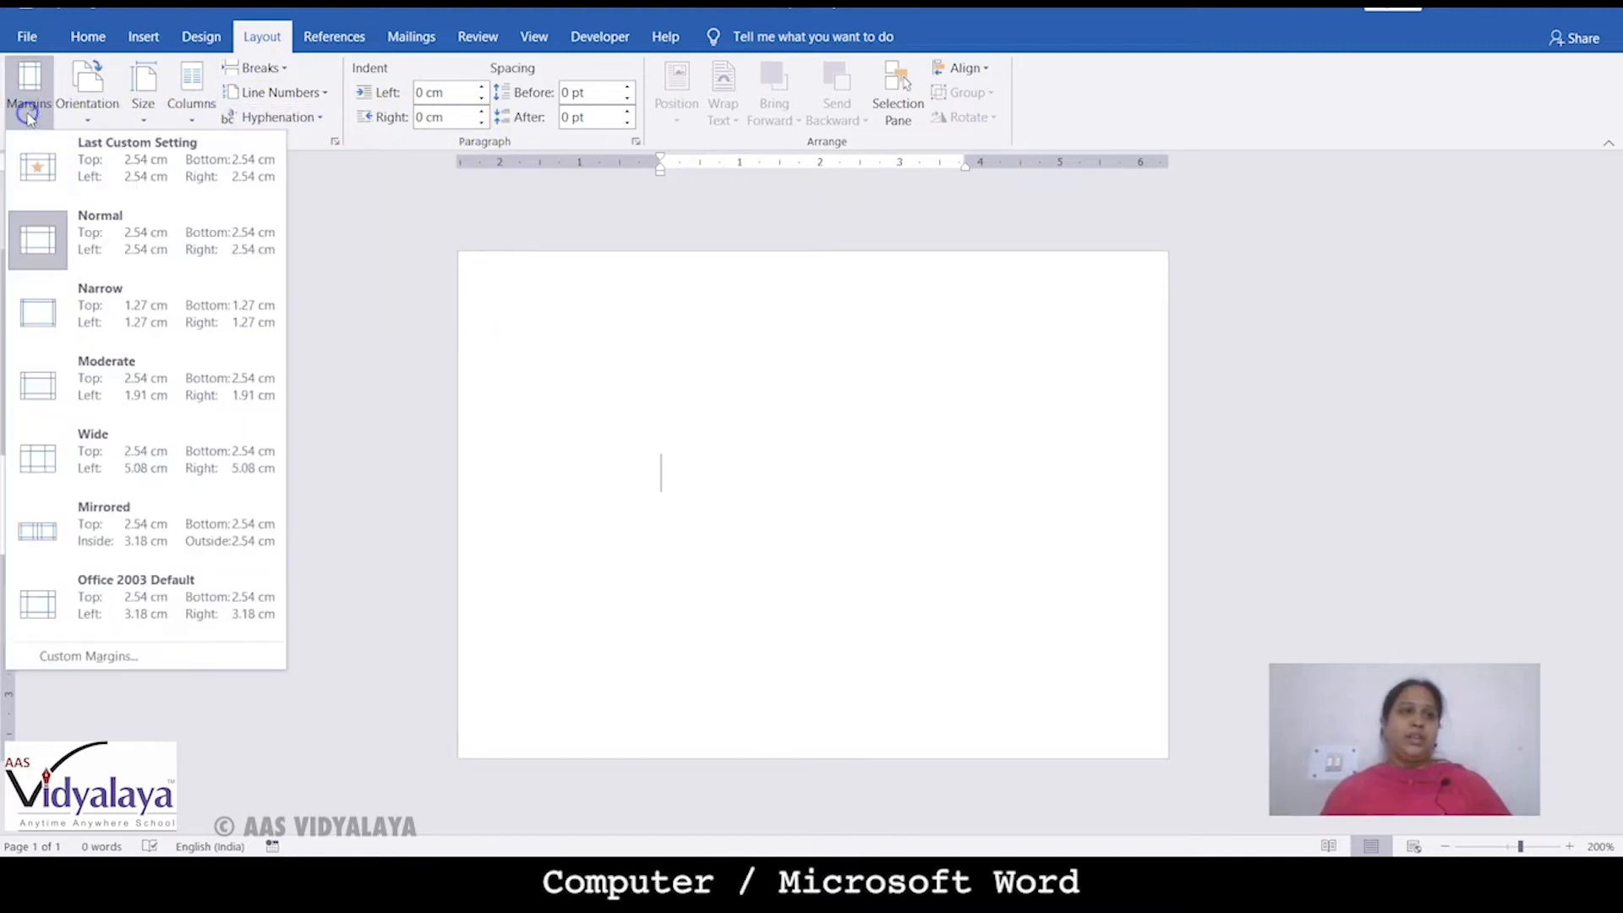
{"action": "left_click", "coordinate": [93, 657]}
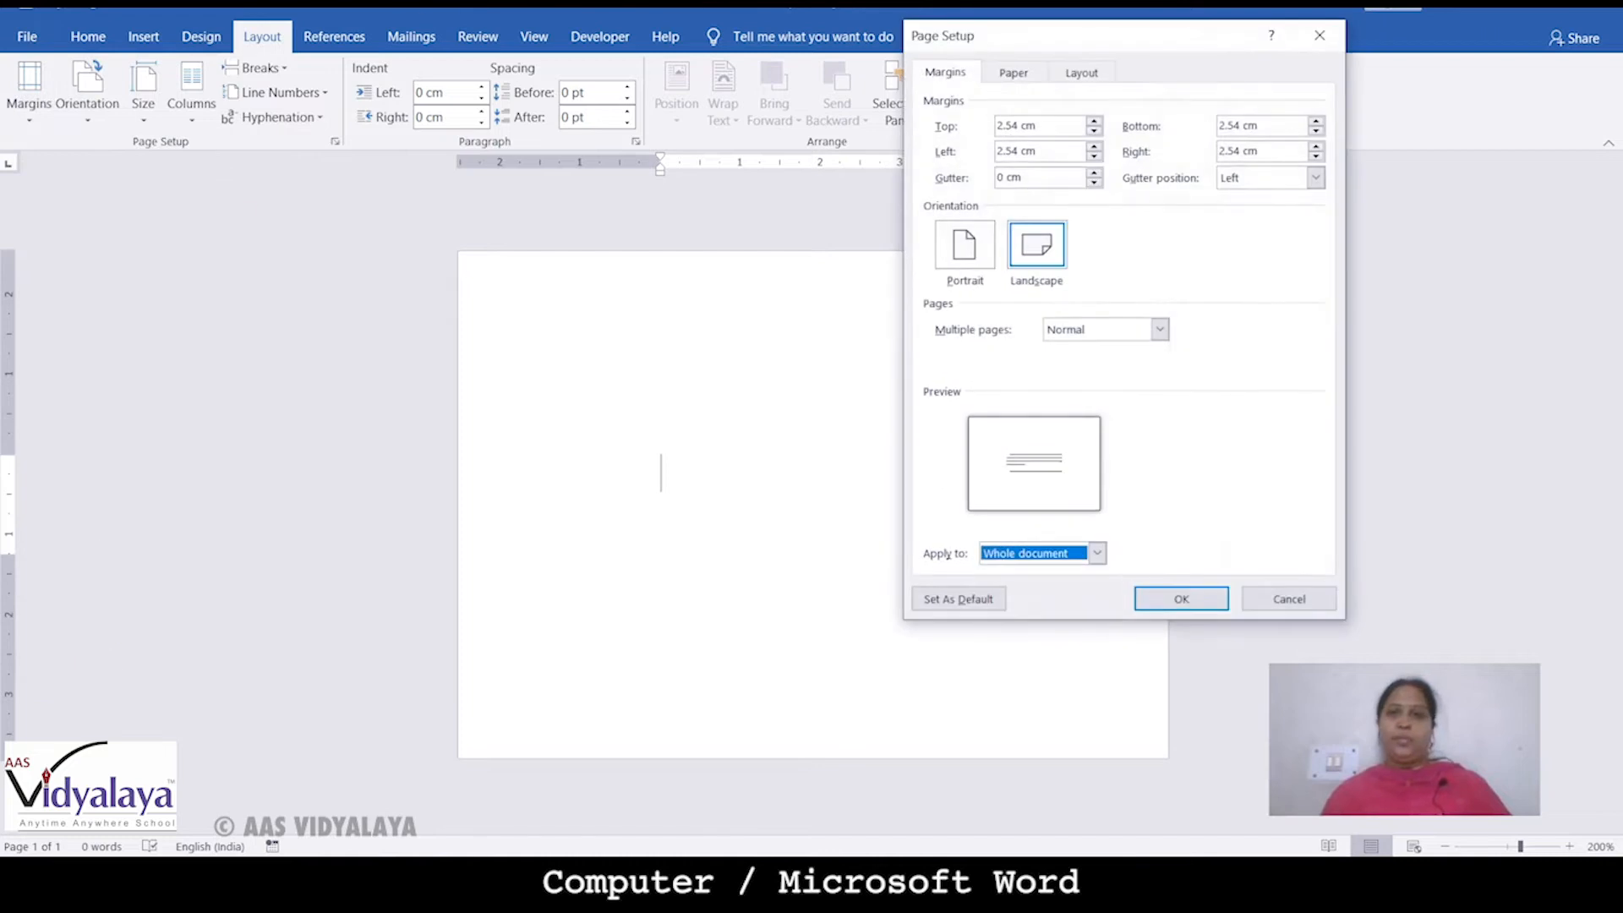
{"action": "double_click", "coordinate": [1017, 125]}
{"action": "type", "text": "0"}
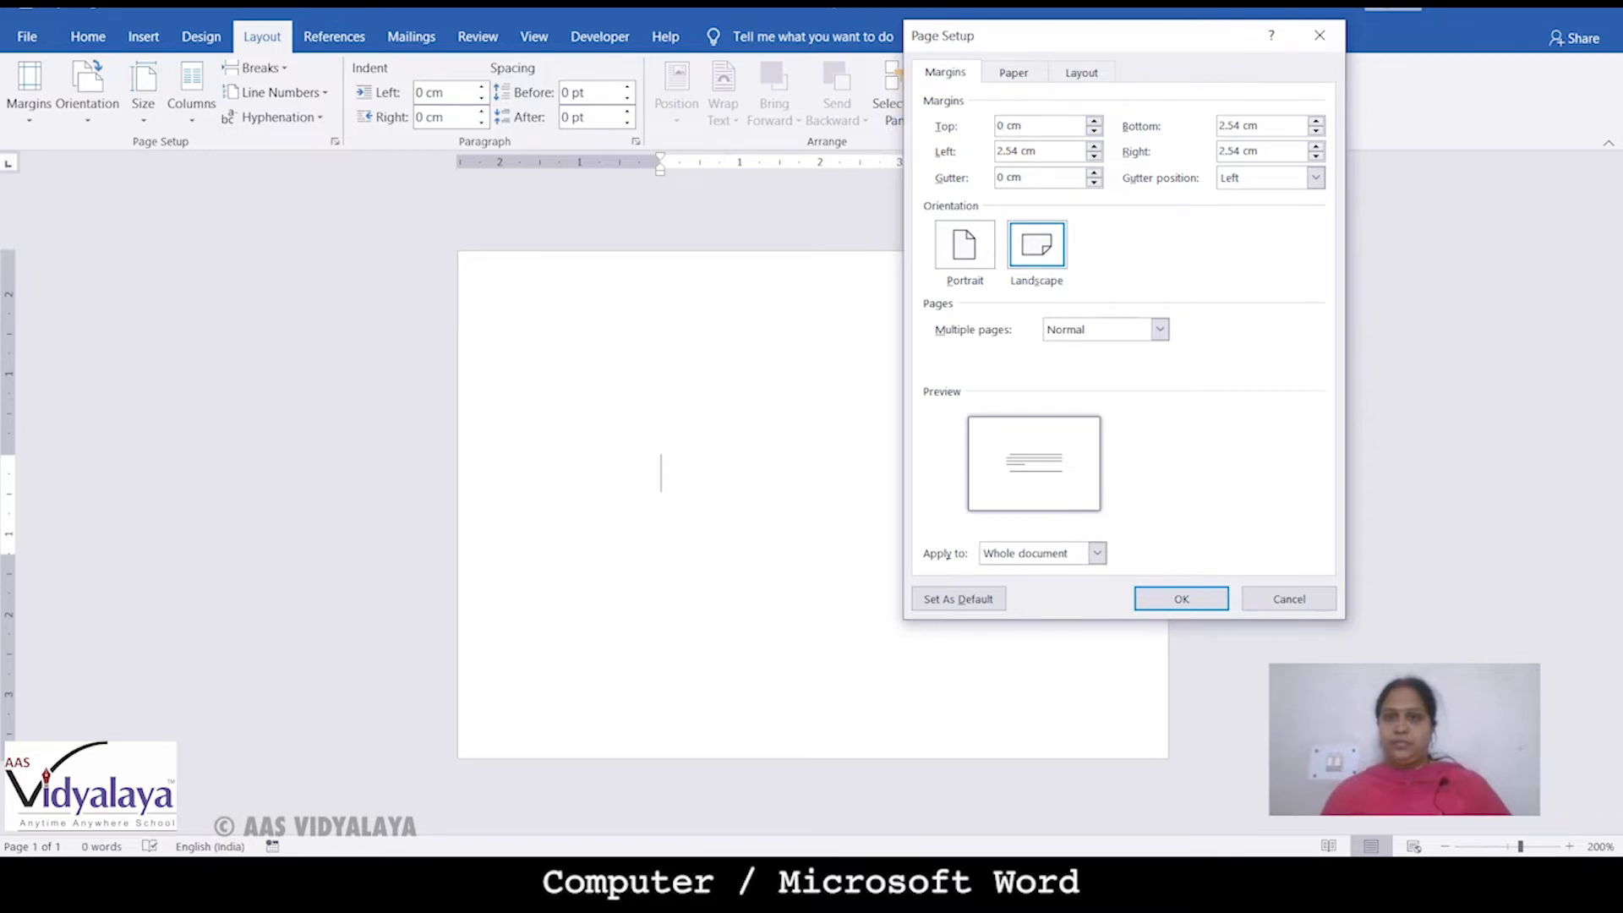
{"action": "double_click", "coordinate": [1020, 150]}
{"action": "type", "text": "0"}
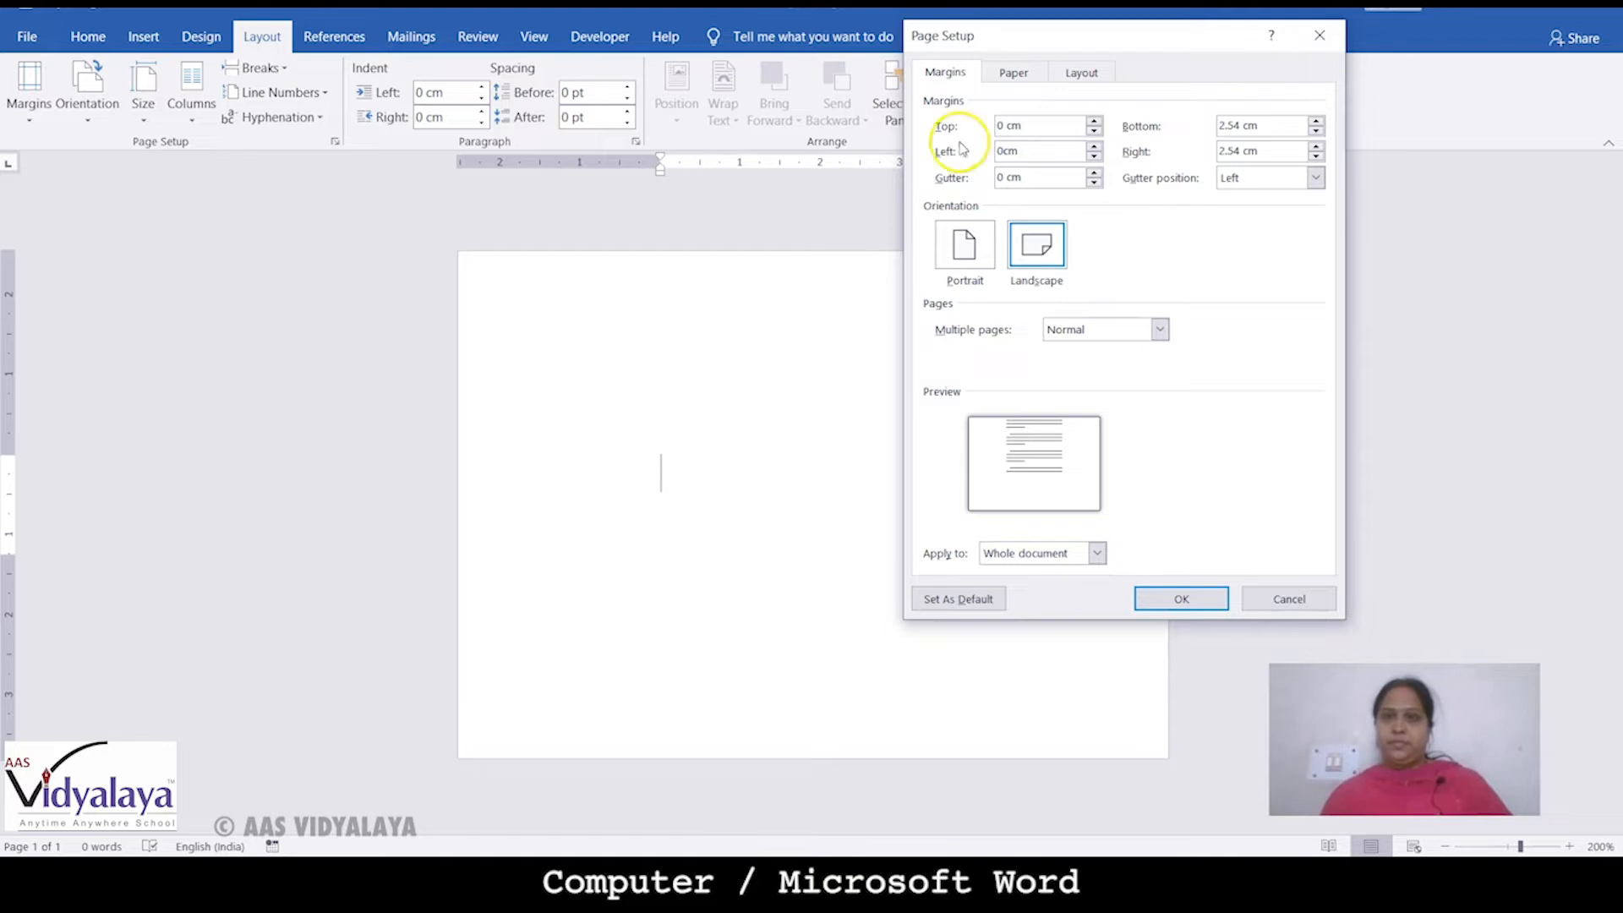
{"action": "left_click_drag", "start_coordinate": [1235, 125], "coordinate": [1171, 133]}
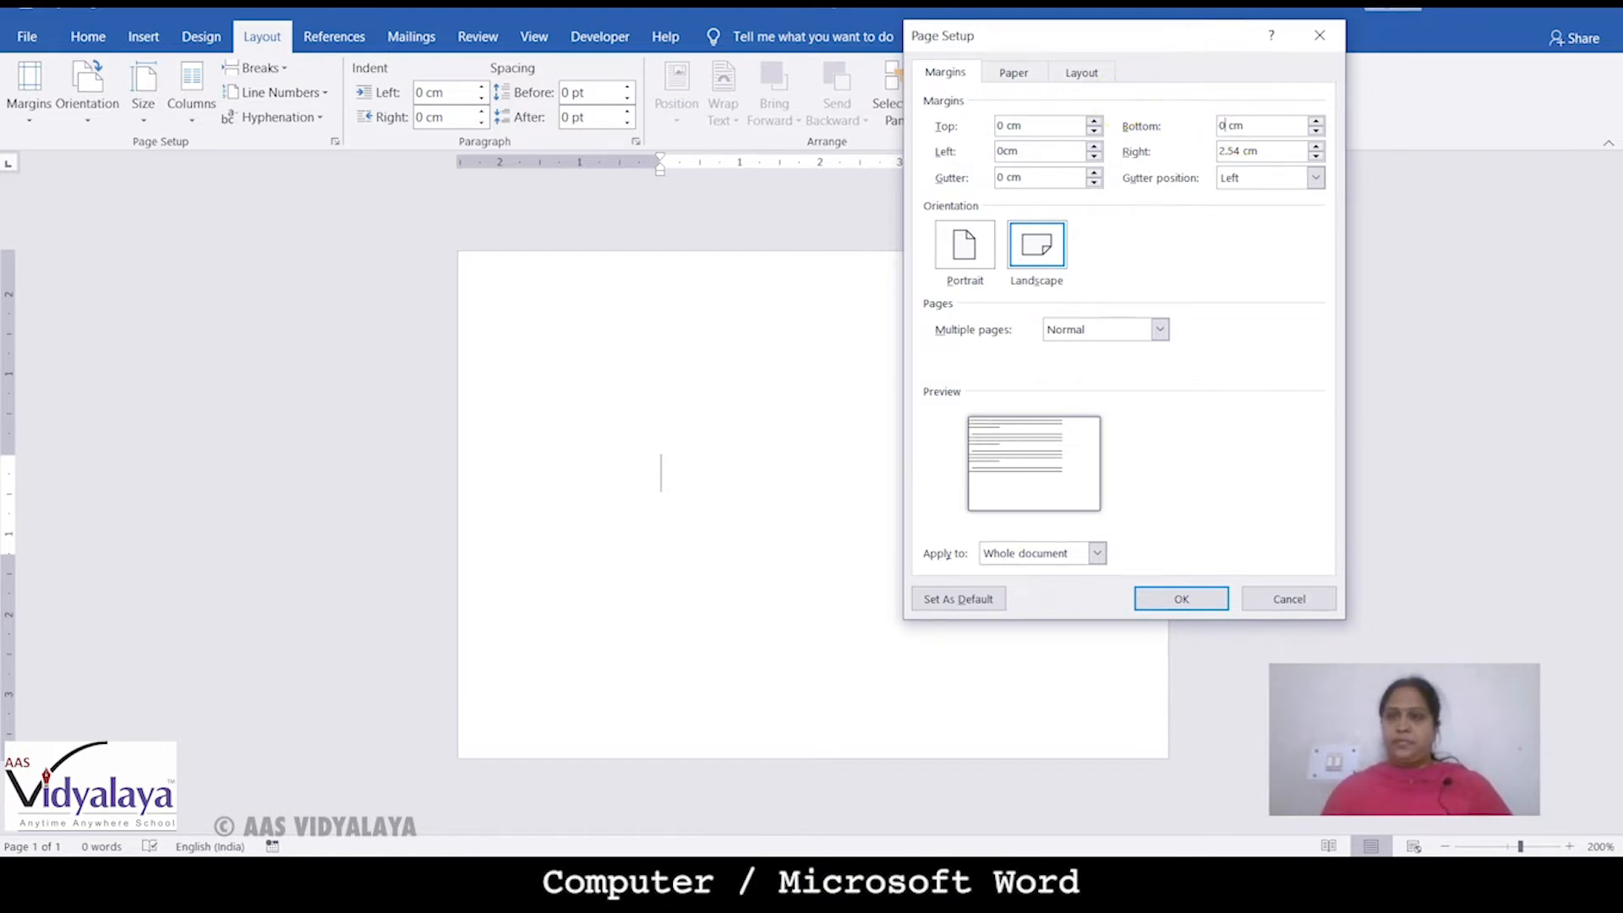
{"action": "left_click_drag", "start_coordinate": [1239, 151], "coordinate": [1166, 154]}
{"action": "type", "text": "0"}
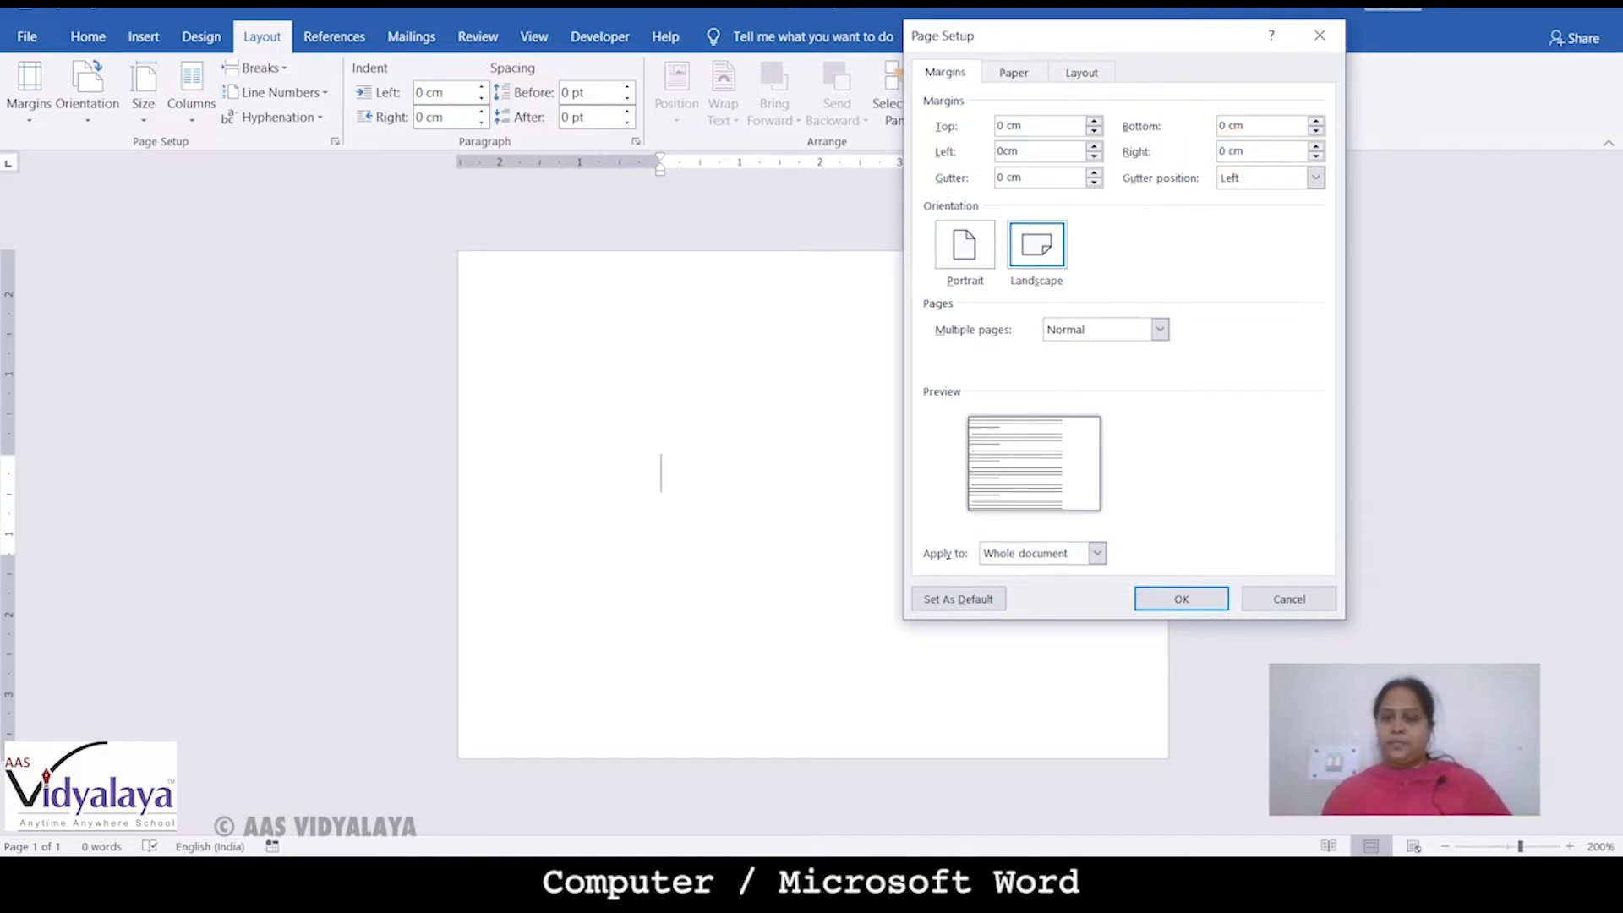
{"action": "key", "text": "Return"}
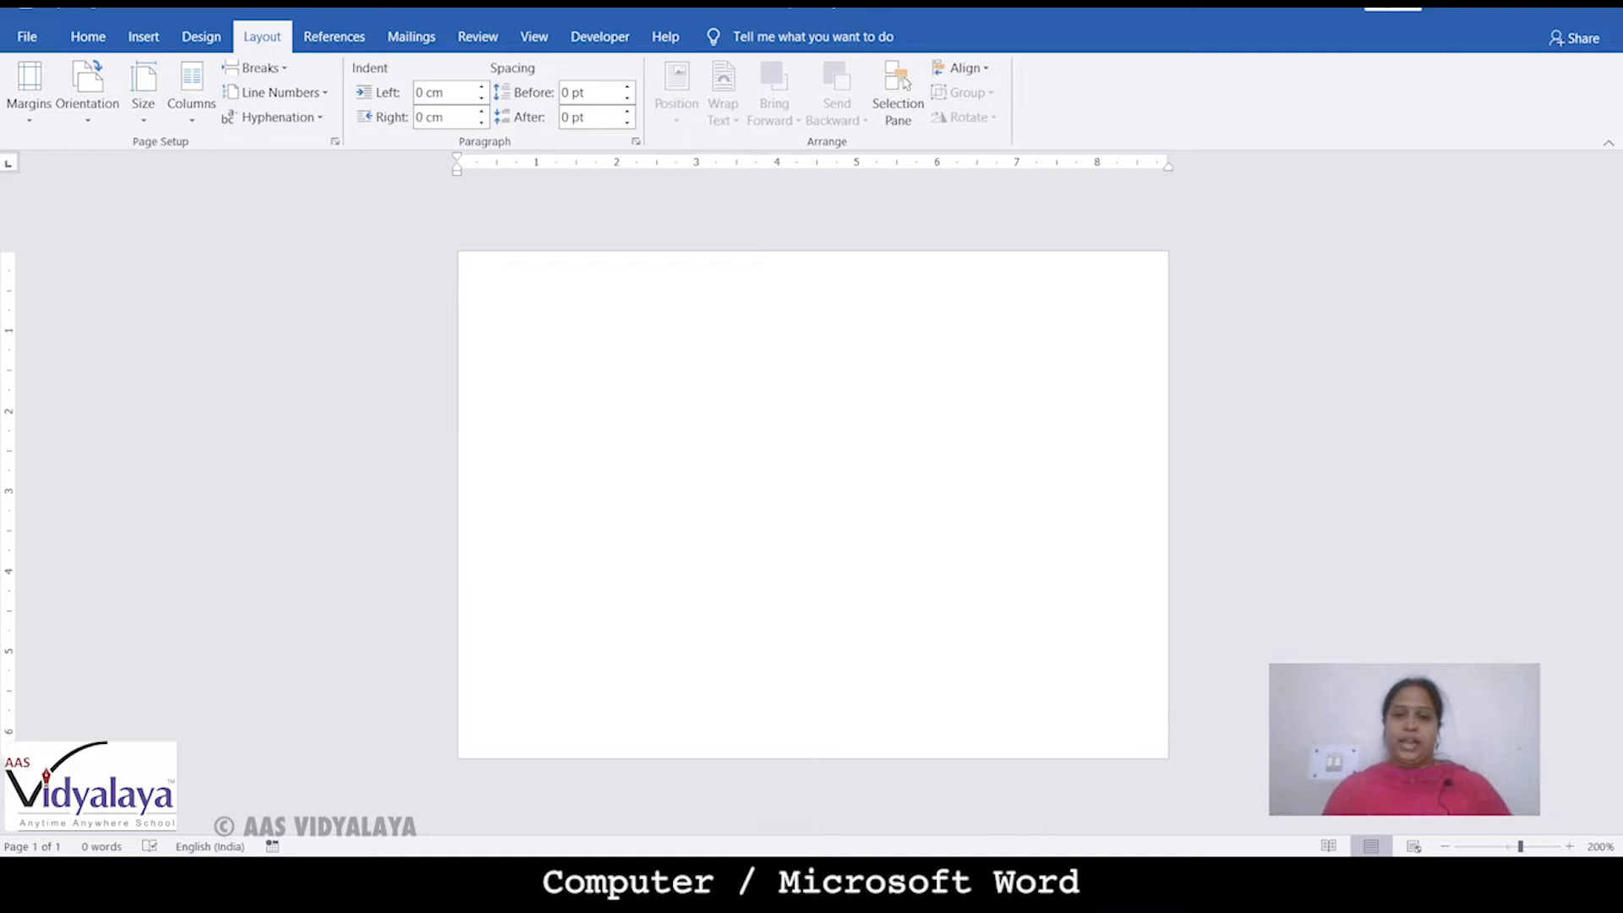
Switch to the corporate ID card reference image, examine its layout, and return to the Word document.
{"action": "mouse_move", "coordinate": [1031, 879]}
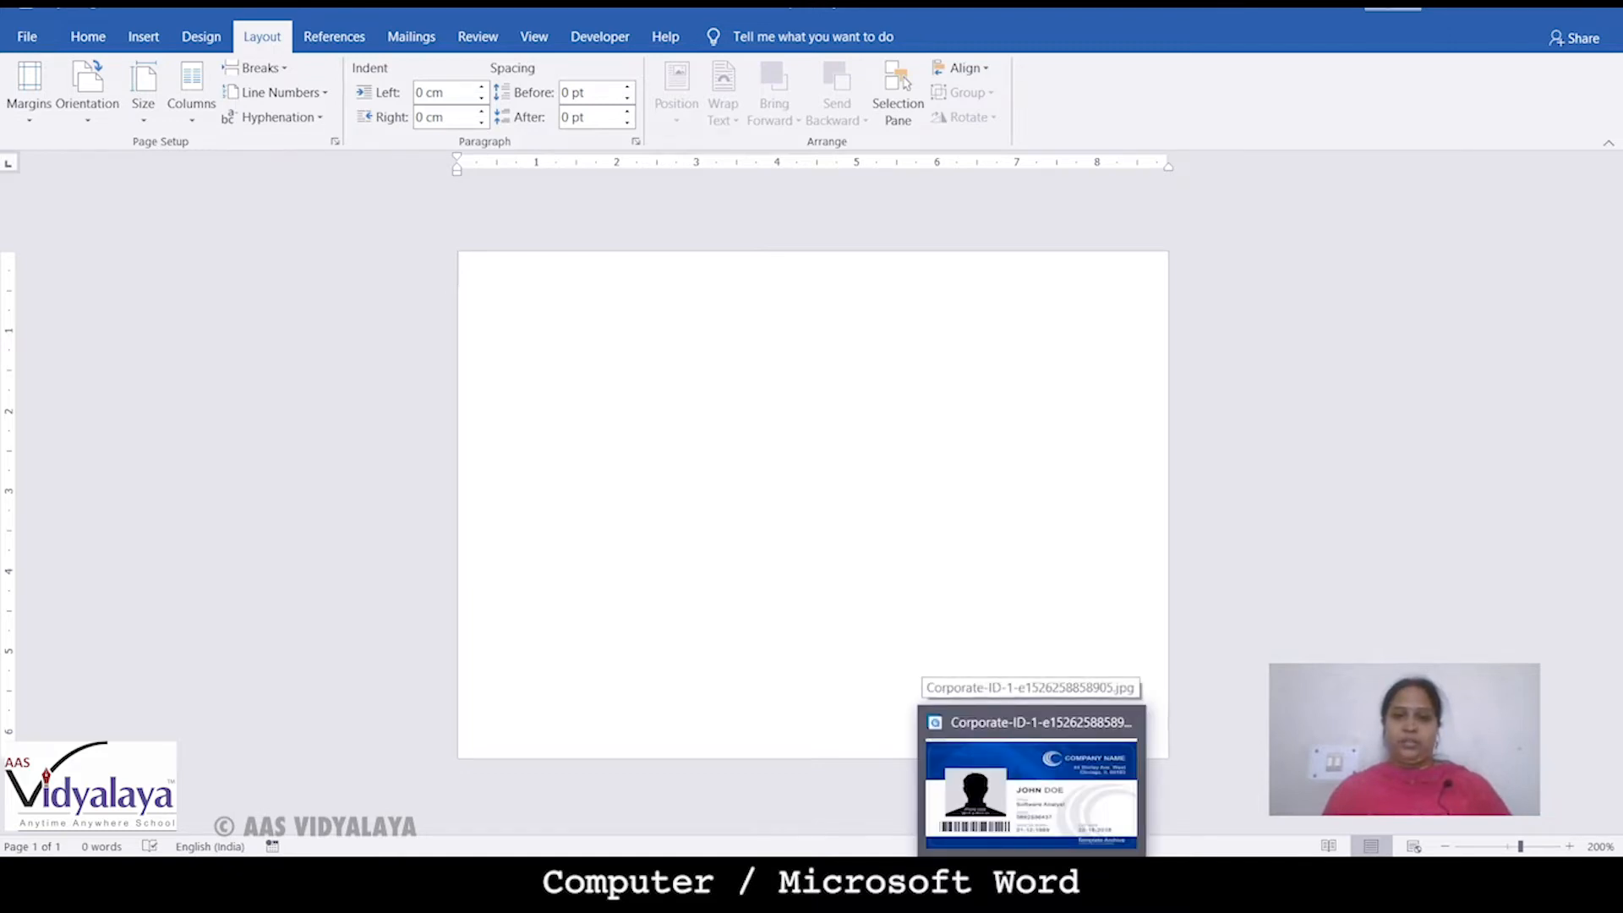
{"action": "left_click", "coordinate": [1031, 778]}
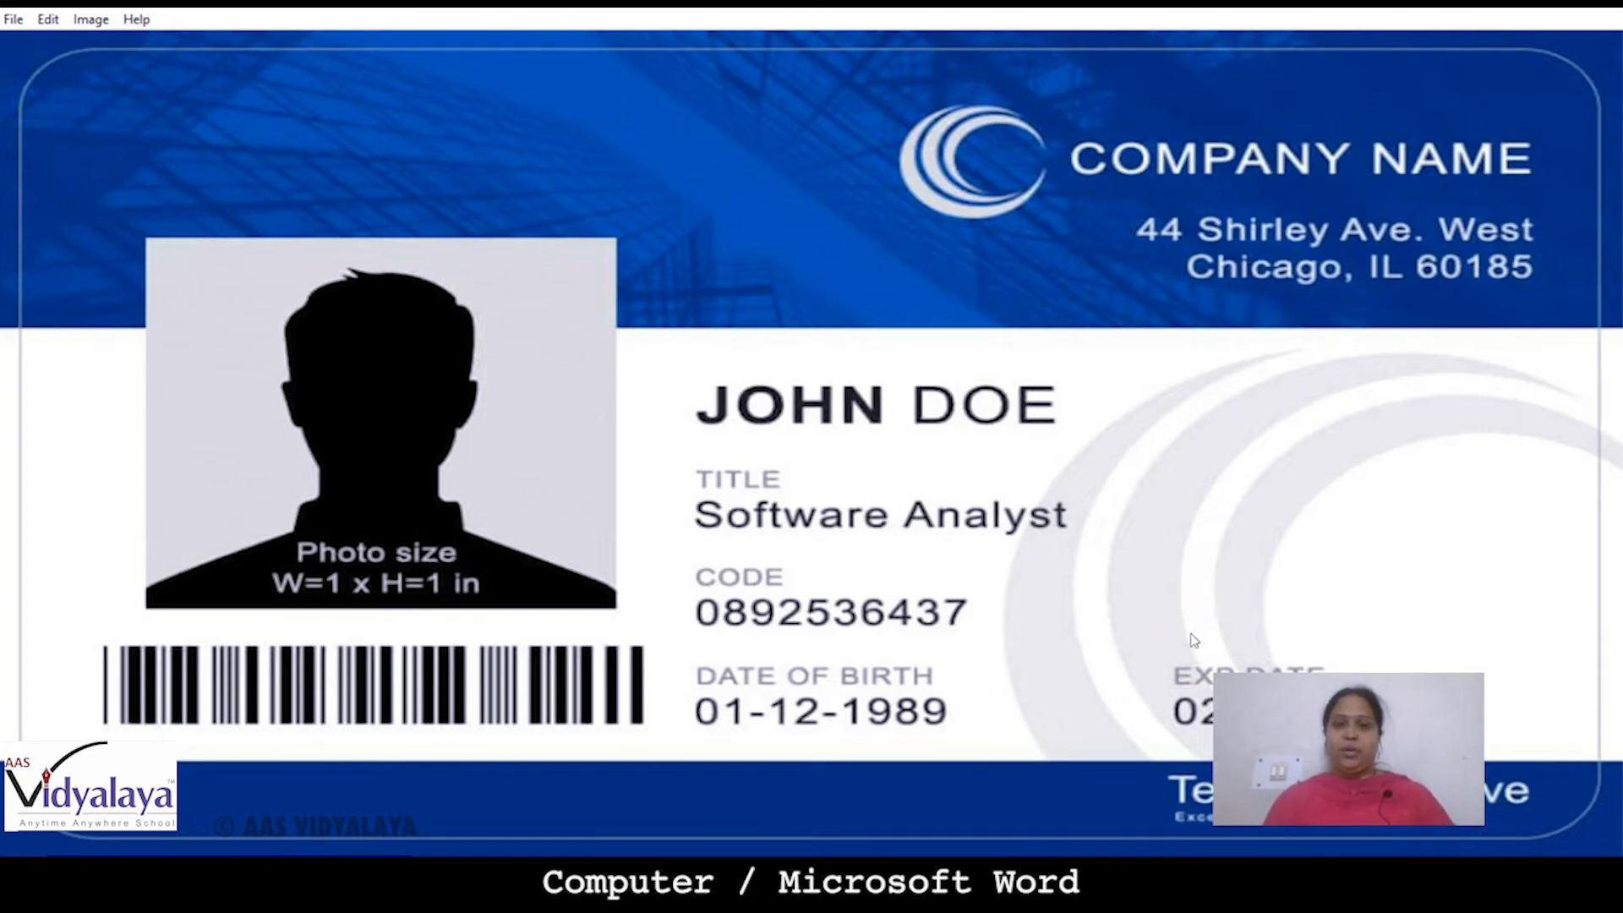
{"action": "key", "text": "super"}
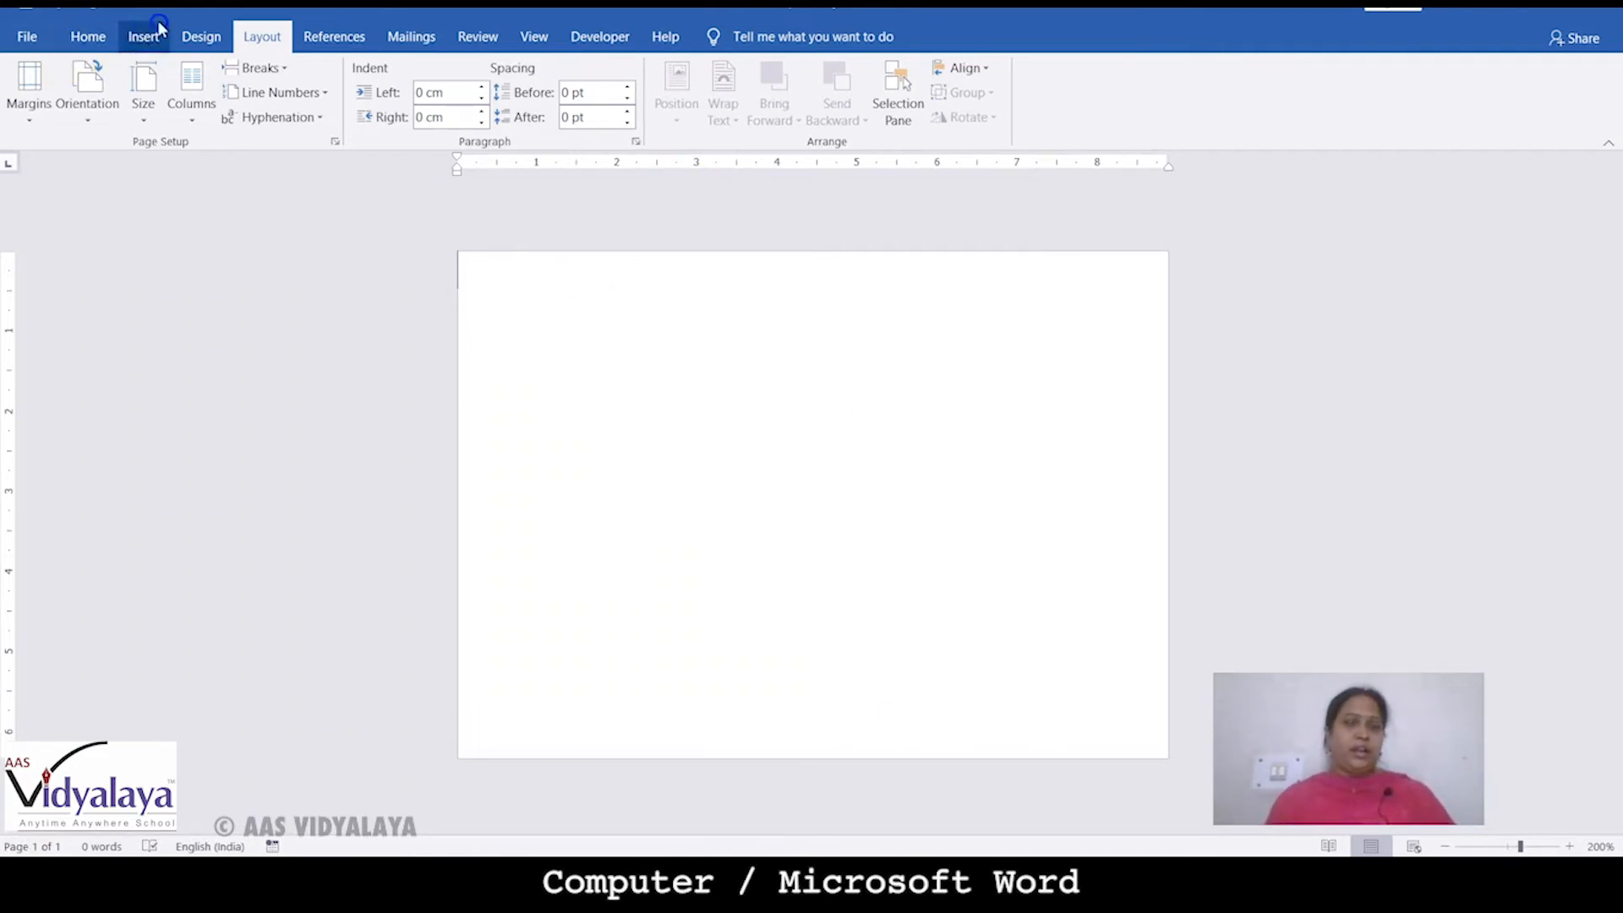
Draw an oval overhanging the page's top-left corner and stretch it to about 3.36 cm high by 5.04 cm wide.
{"action": "left_click", "coordinate": [133, 40]}
{"action": "left_click", "coordinate": [252, 108]}
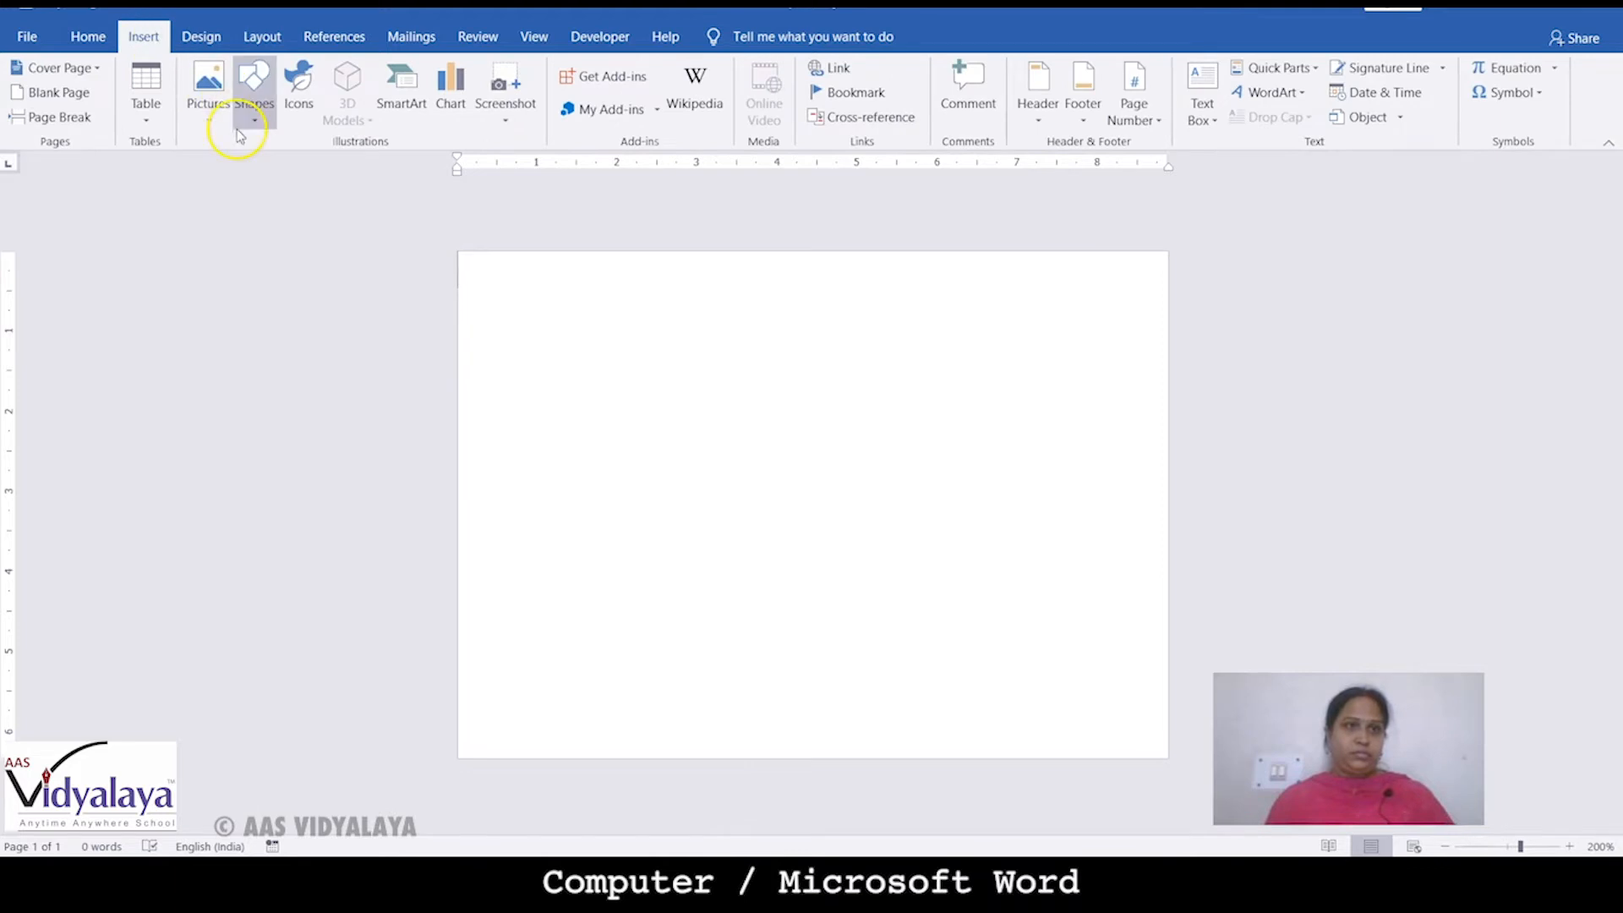
{"action": "left_click", "coordinate": [251, 110]}
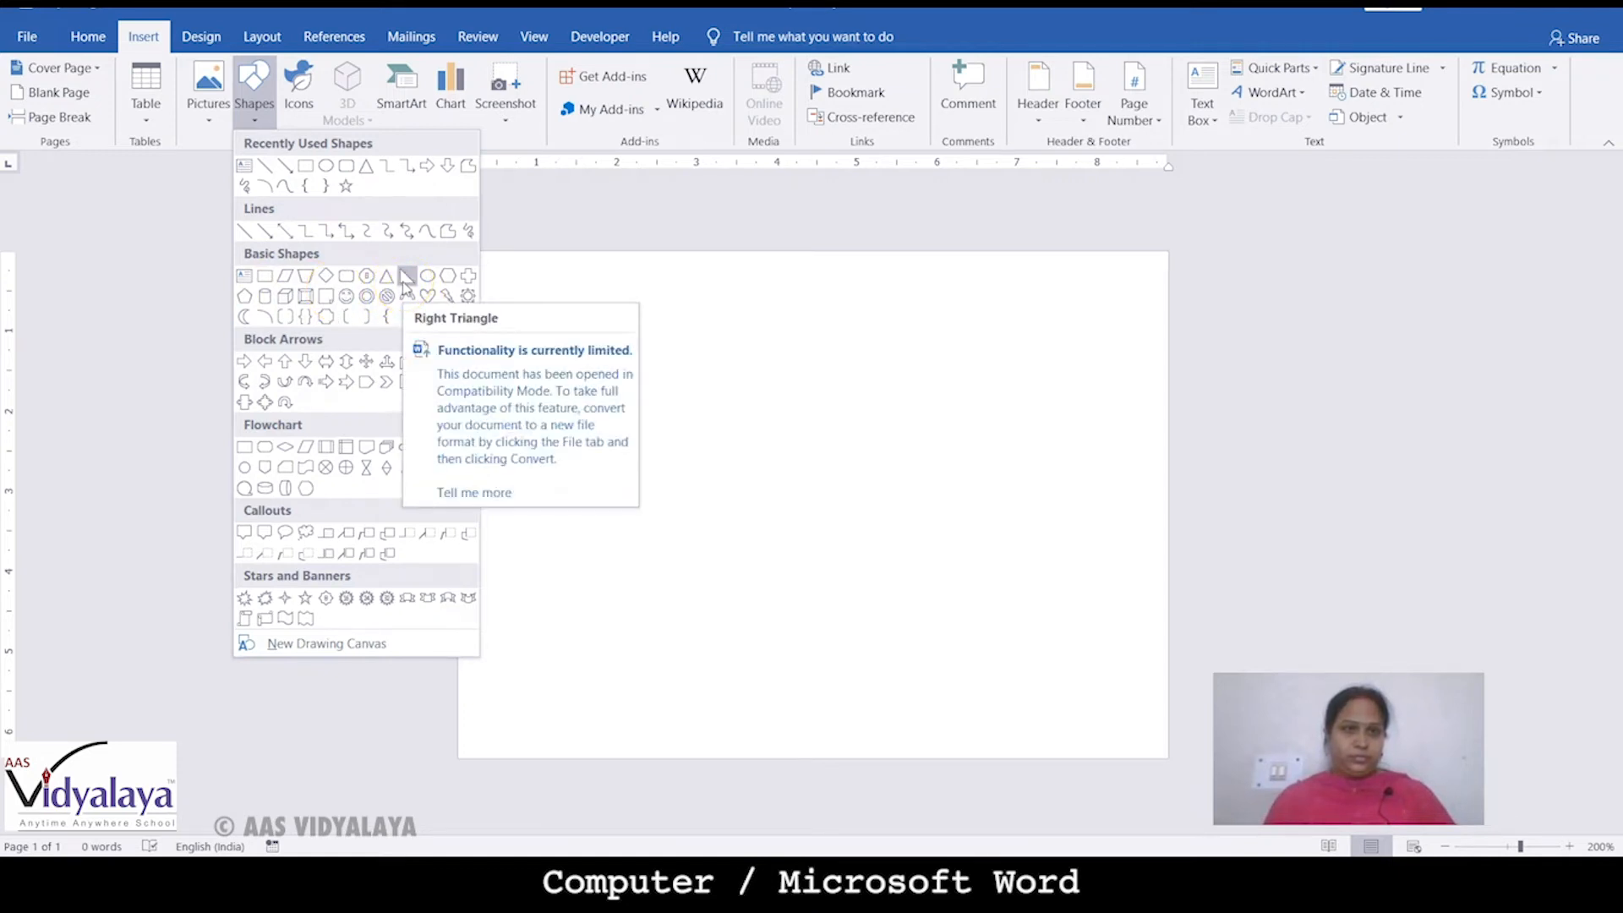
{"action": "left_click", "coordinate": [326, 165]}
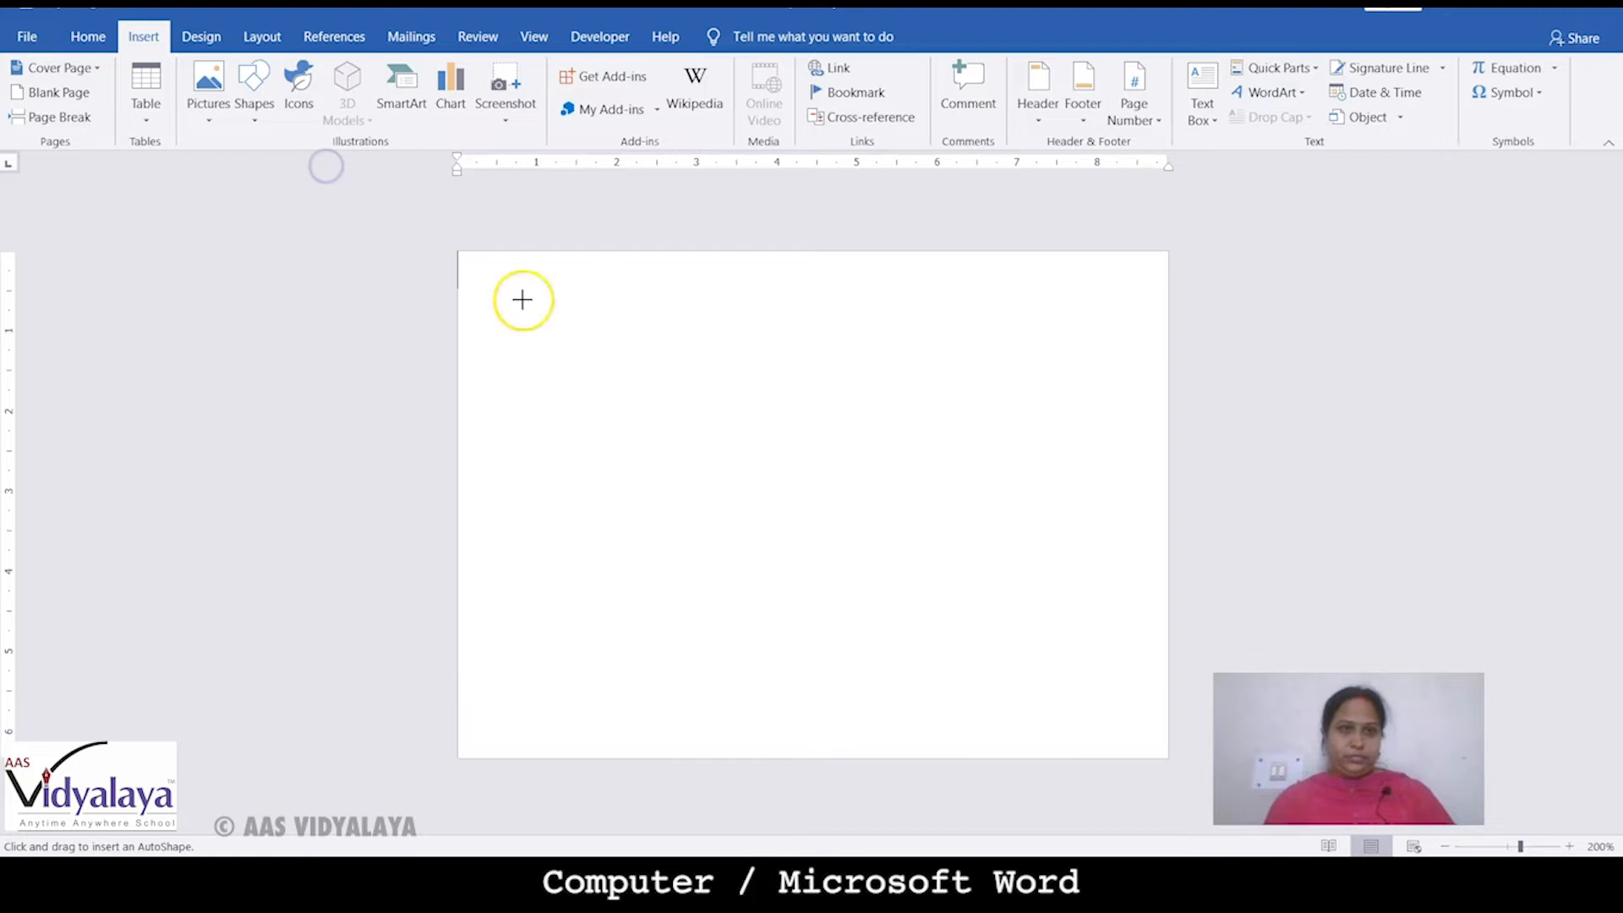
{"action": "mouse_move", "coordinate": [470, 257]}
{"action": "left_mouse_down"}
{"action": "mouse_move", "coordinate": [654, 459]}
{"action": "mouse_move", "coordinate": [758, 529]}
{"action": "left_mouse_up"}
{"action": "left_click_drag", "start_coordinate": [662, 478], "coordinate": [612, 364]}
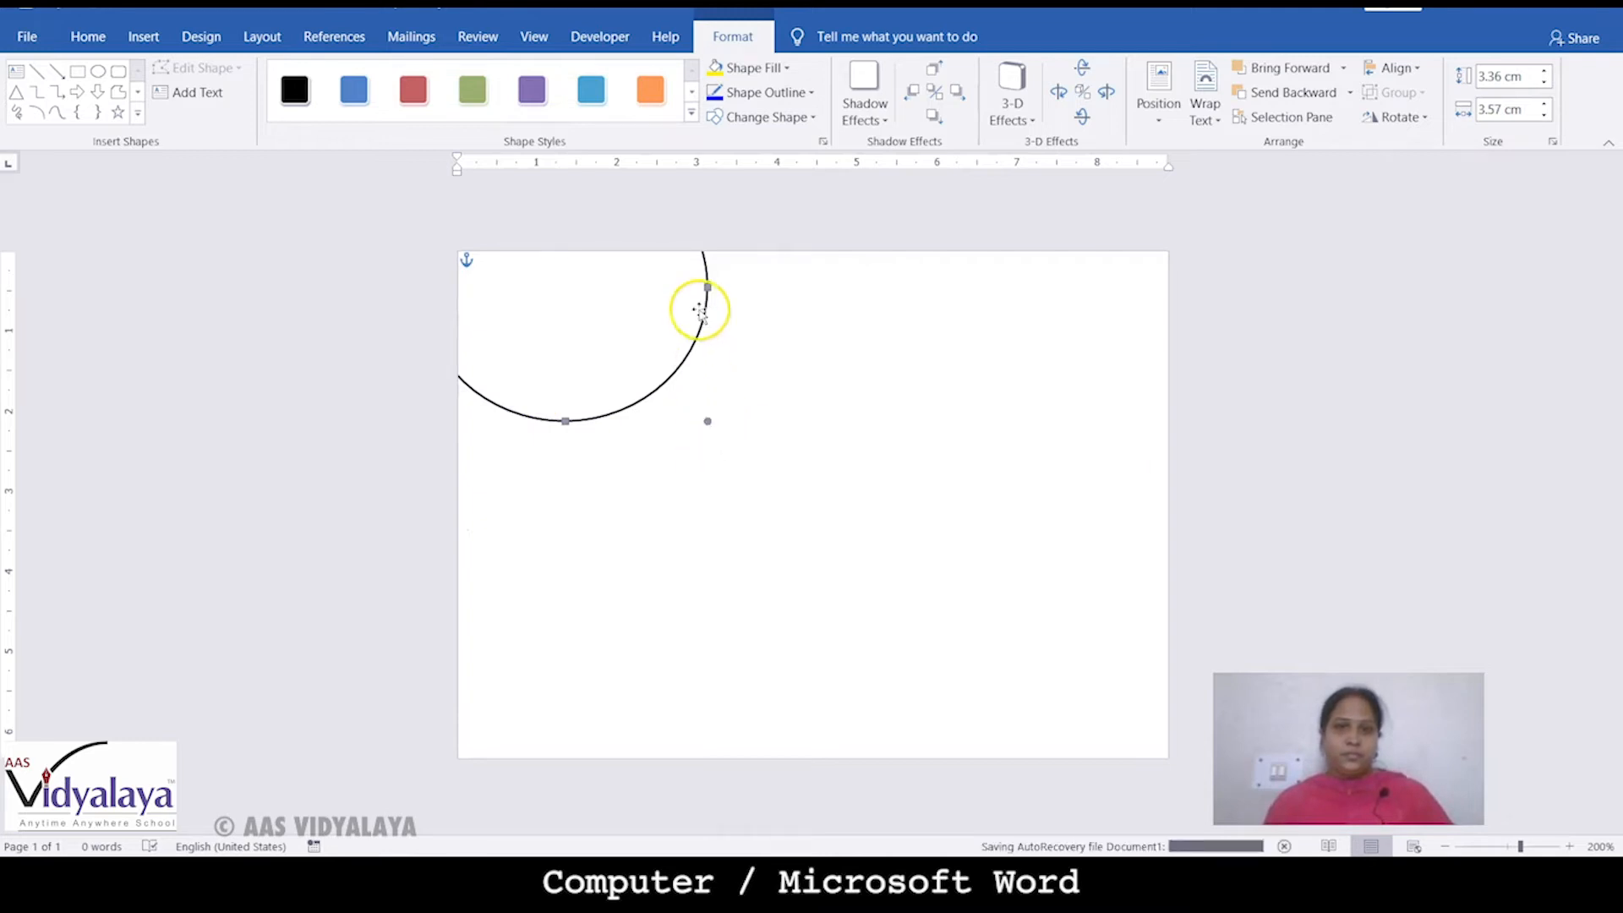
{"action": "left_click_drag", "start_coordinate": [708, 285], "coordinate": [856, 331]}
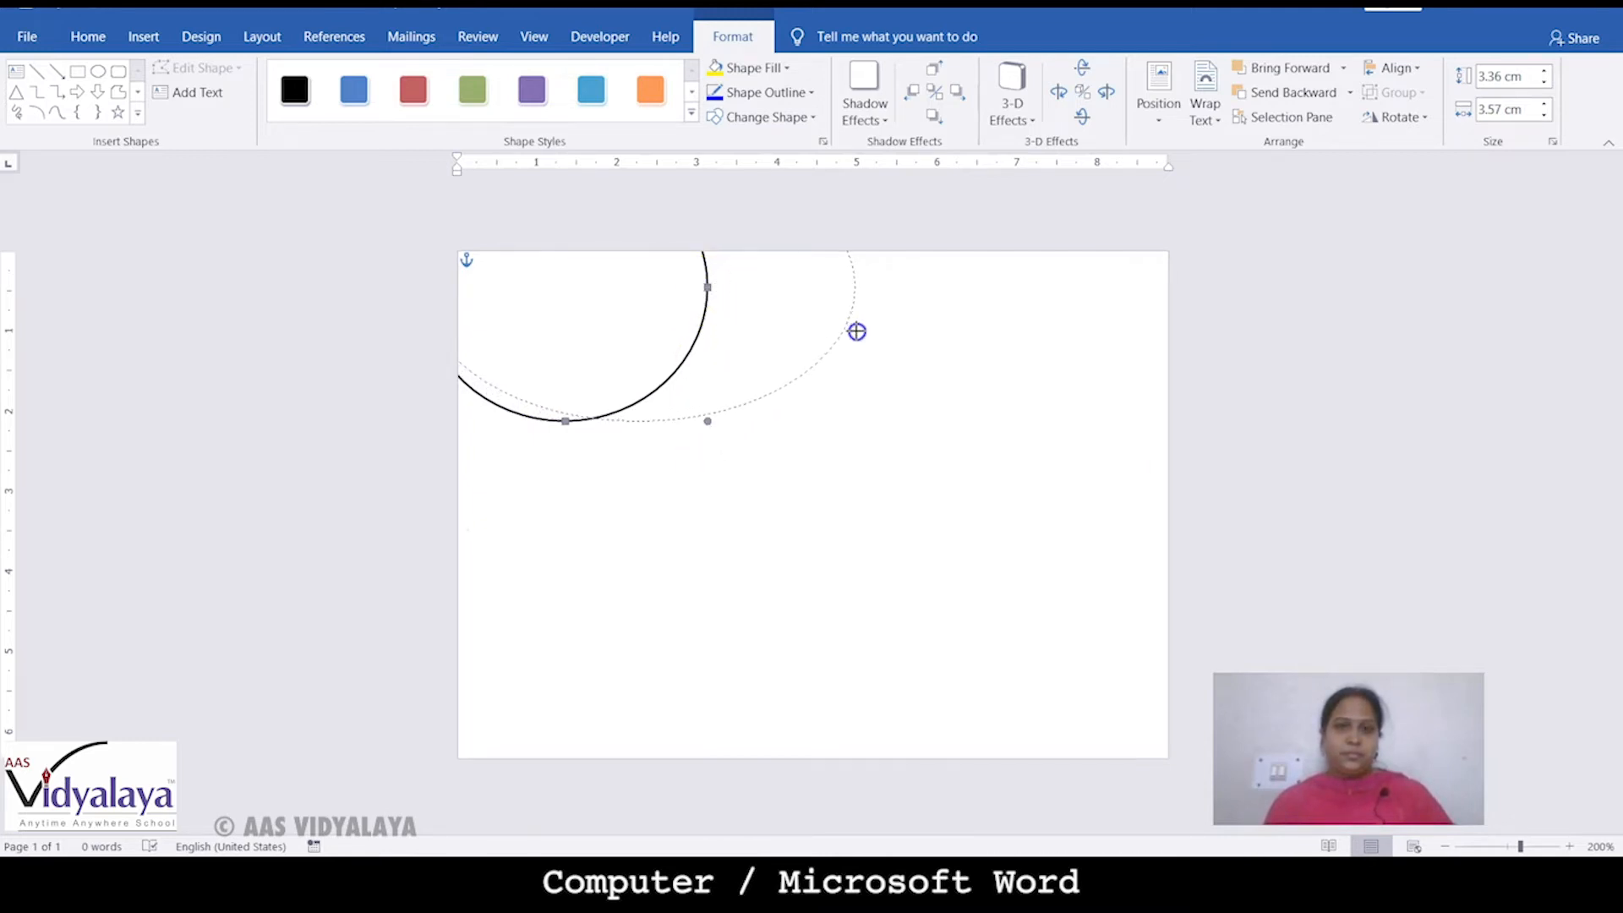
{"action": "left_click_drag", "start_coordinate": [843, 347], "coordinate": [825, 366]}
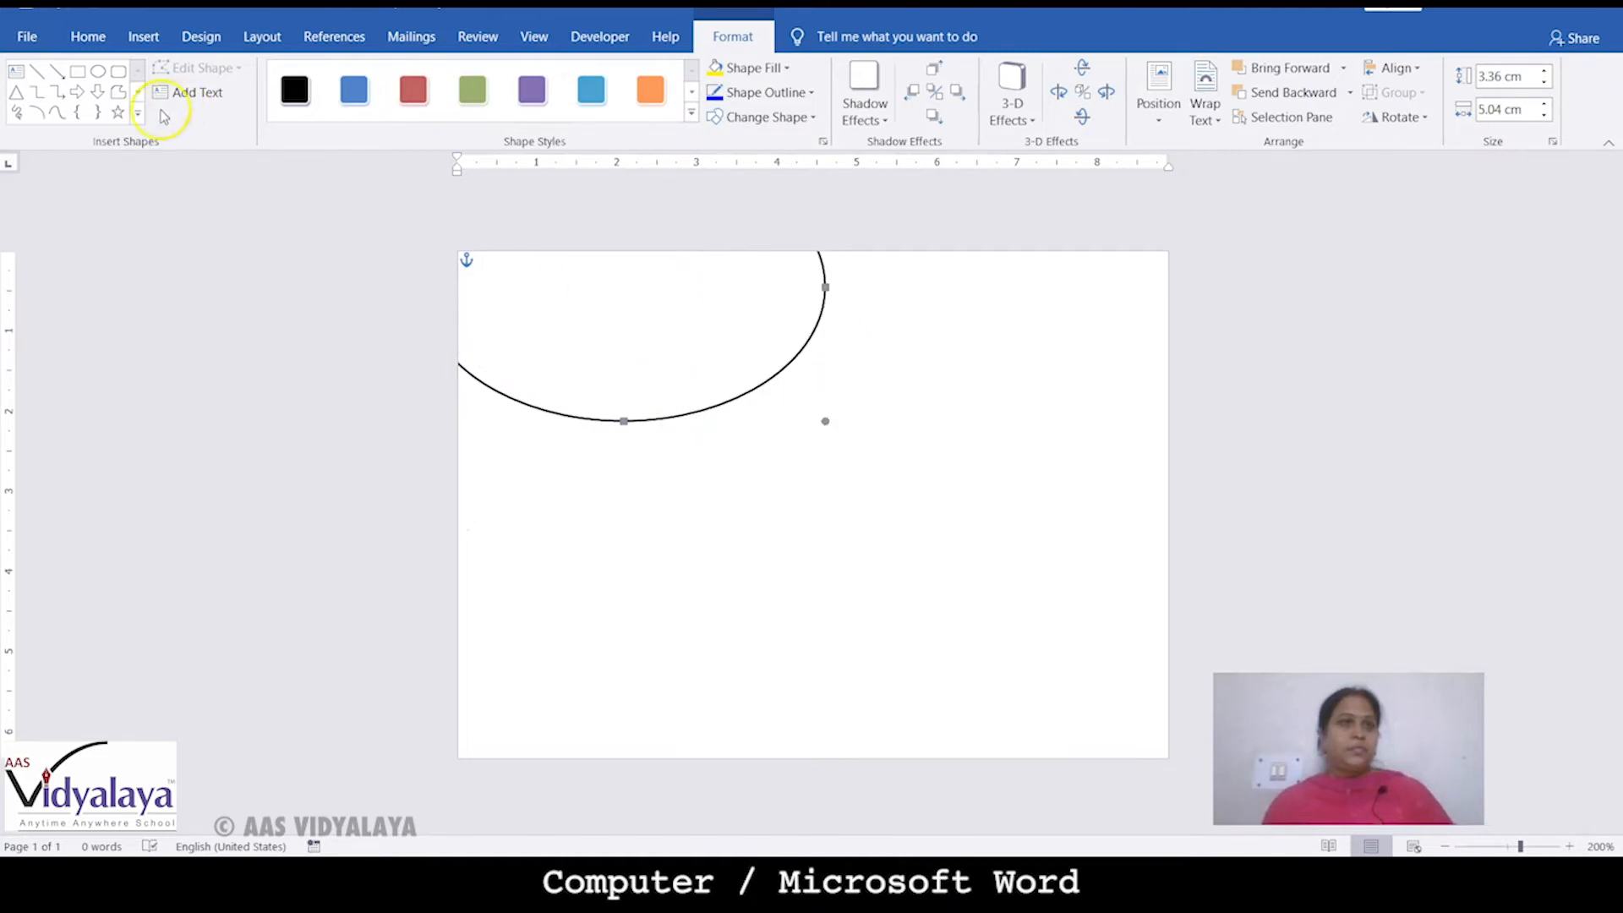
Draw a triangle about 2.66 cm high and 5.46 cm wide, overhanging the page's top edge with its base level with the oval's bottom.
{"action": "left_click", "coordinate": [15, 95]}
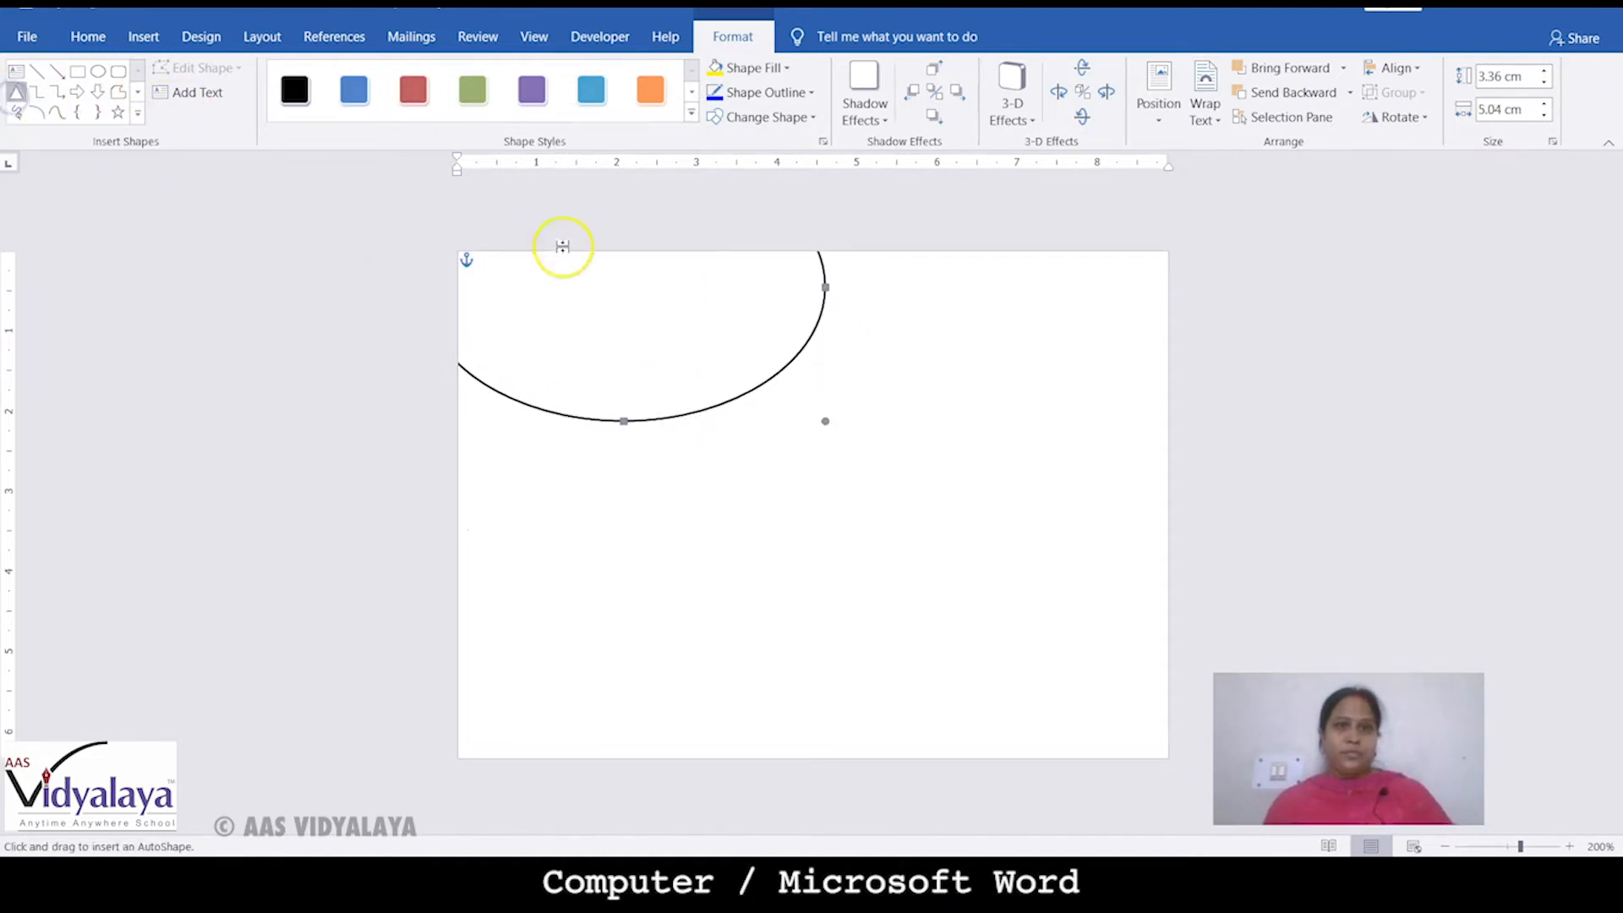
{"action": "left_click_drag", "start_coordinate": [654, 252], "coordinate": [1091, 395]}
{"action": "left_click_drag", "start_coordinate": [926, 358], "coordinate": [874, 313]}
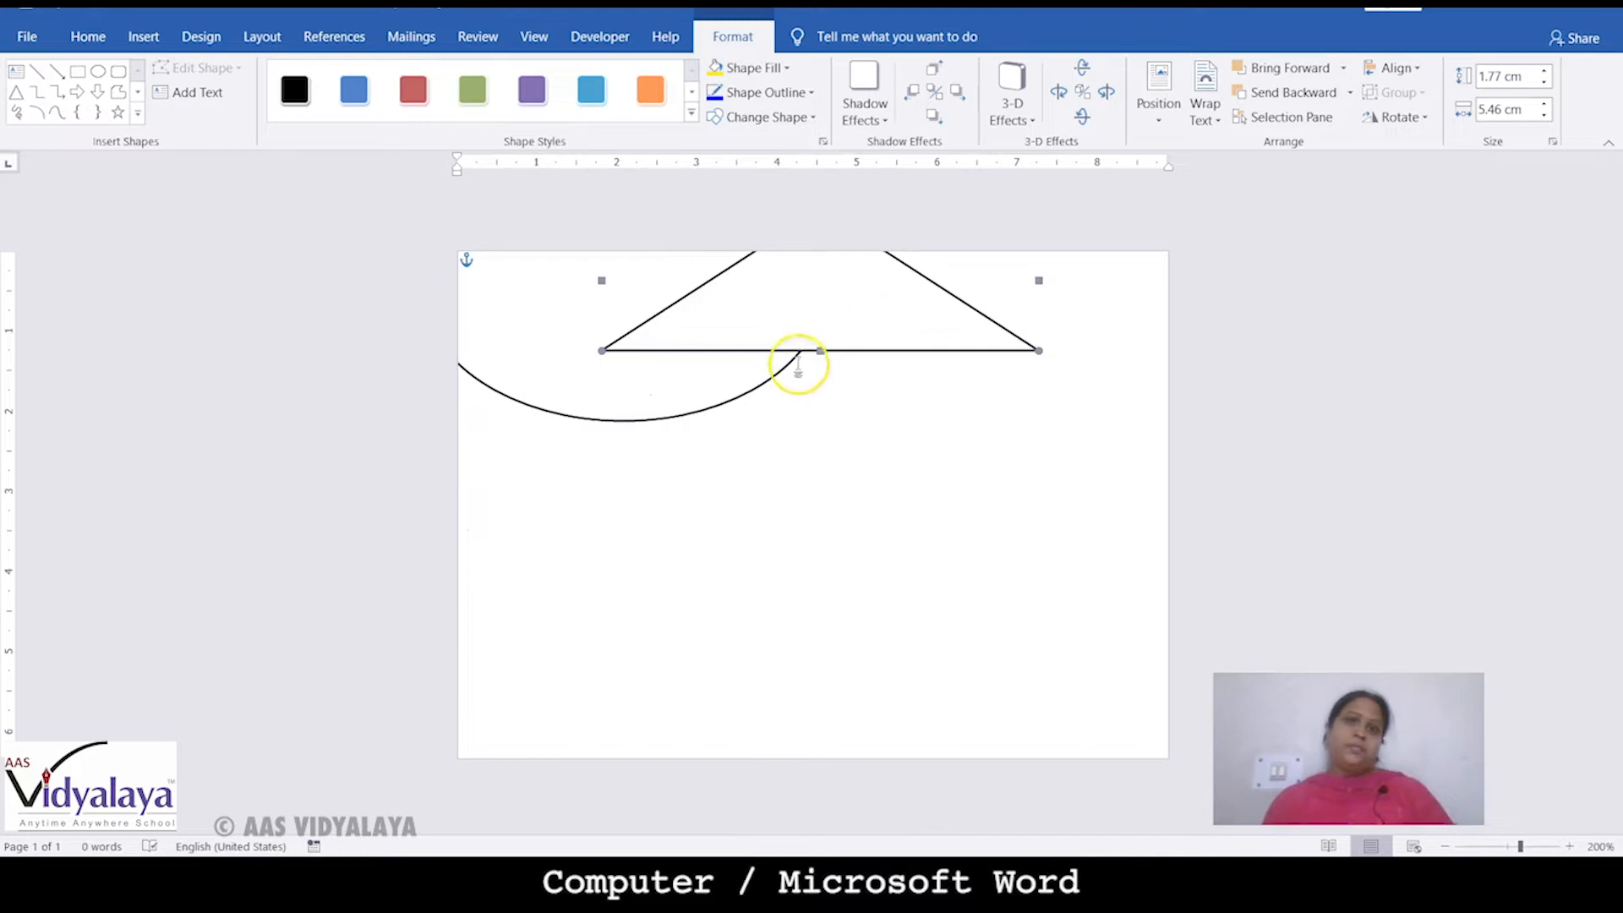
{"action": "left_click_drag", "start_coordinate": [820, 365], "coordinate": [821, 418]}
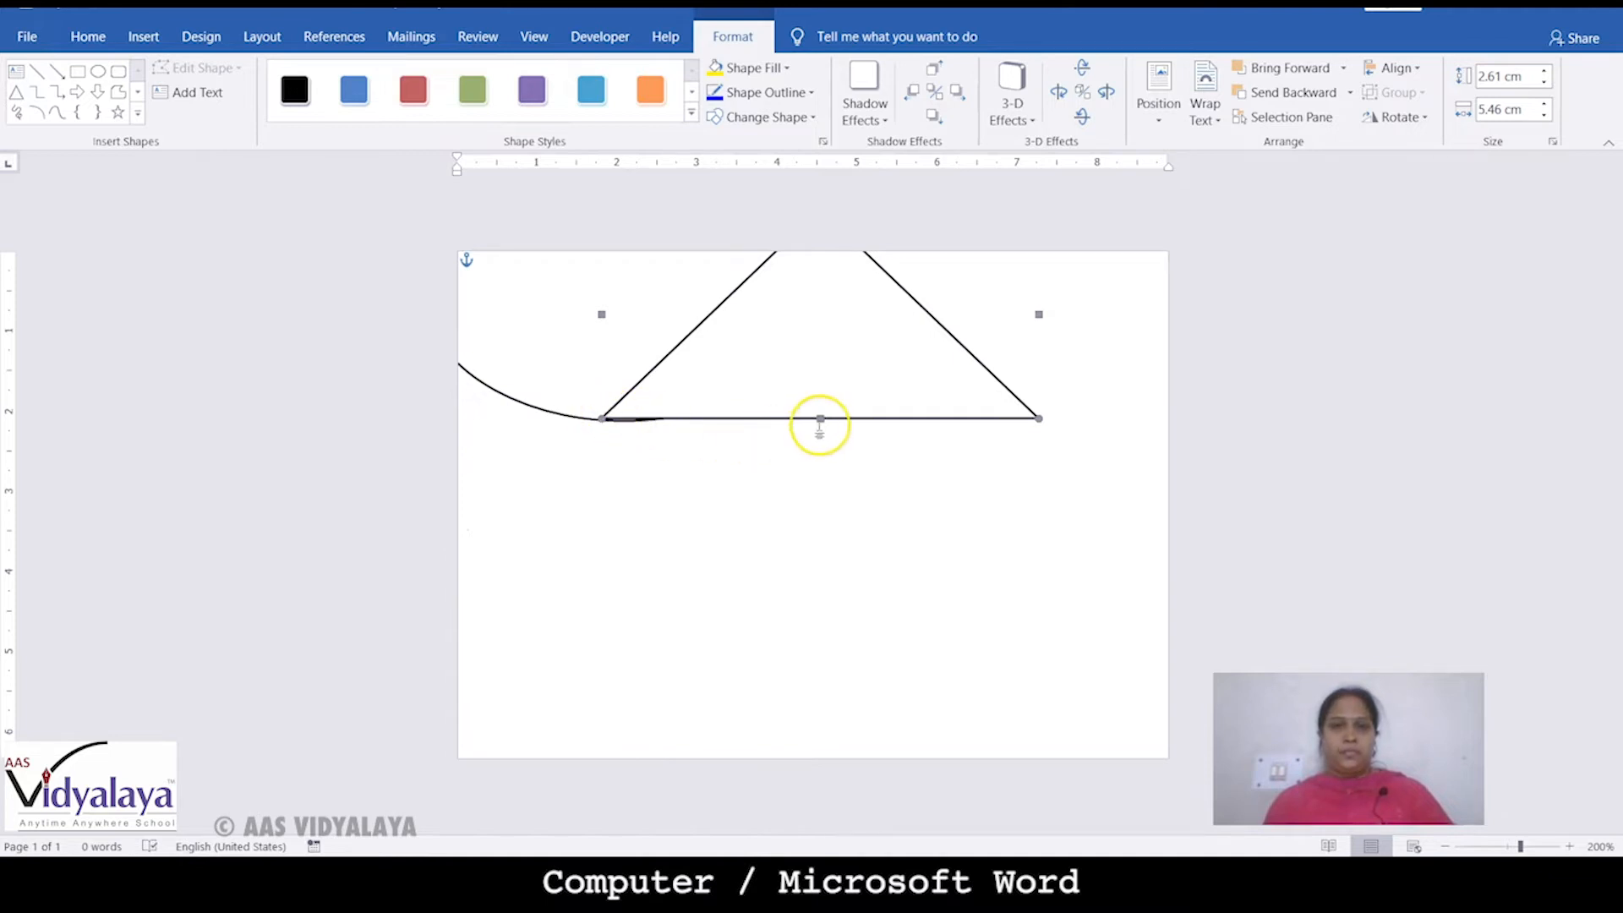
{"action": "left_click_drag", "start_coordinate": [819, 422], "coordinate": [819, 424]}
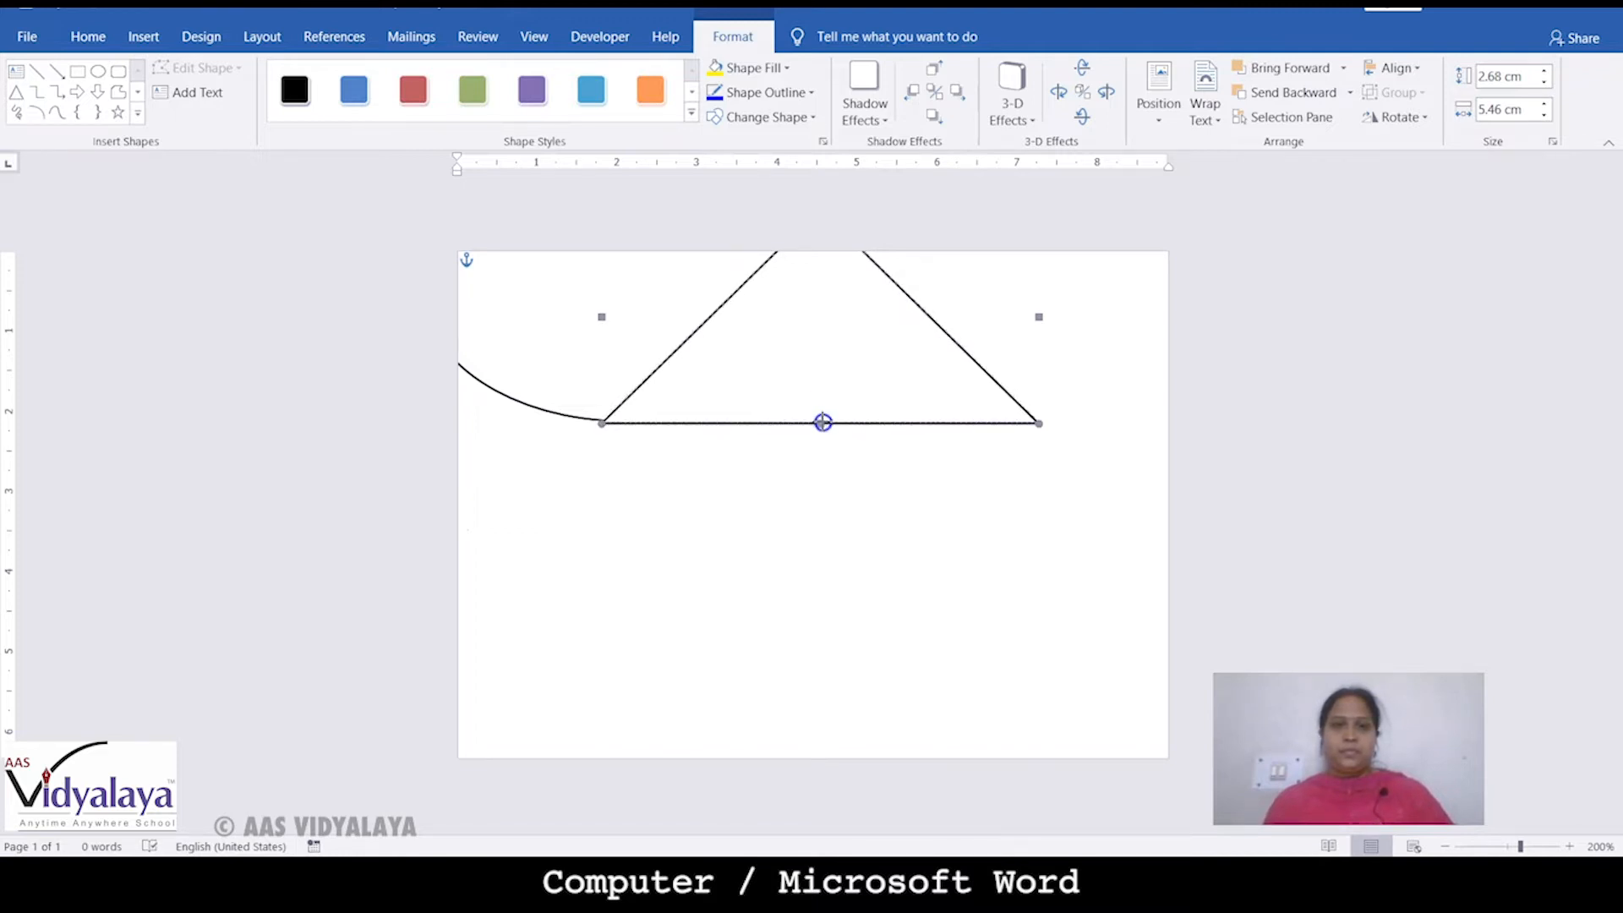
{"action": "left_click", "coordinate": [593, 440]}
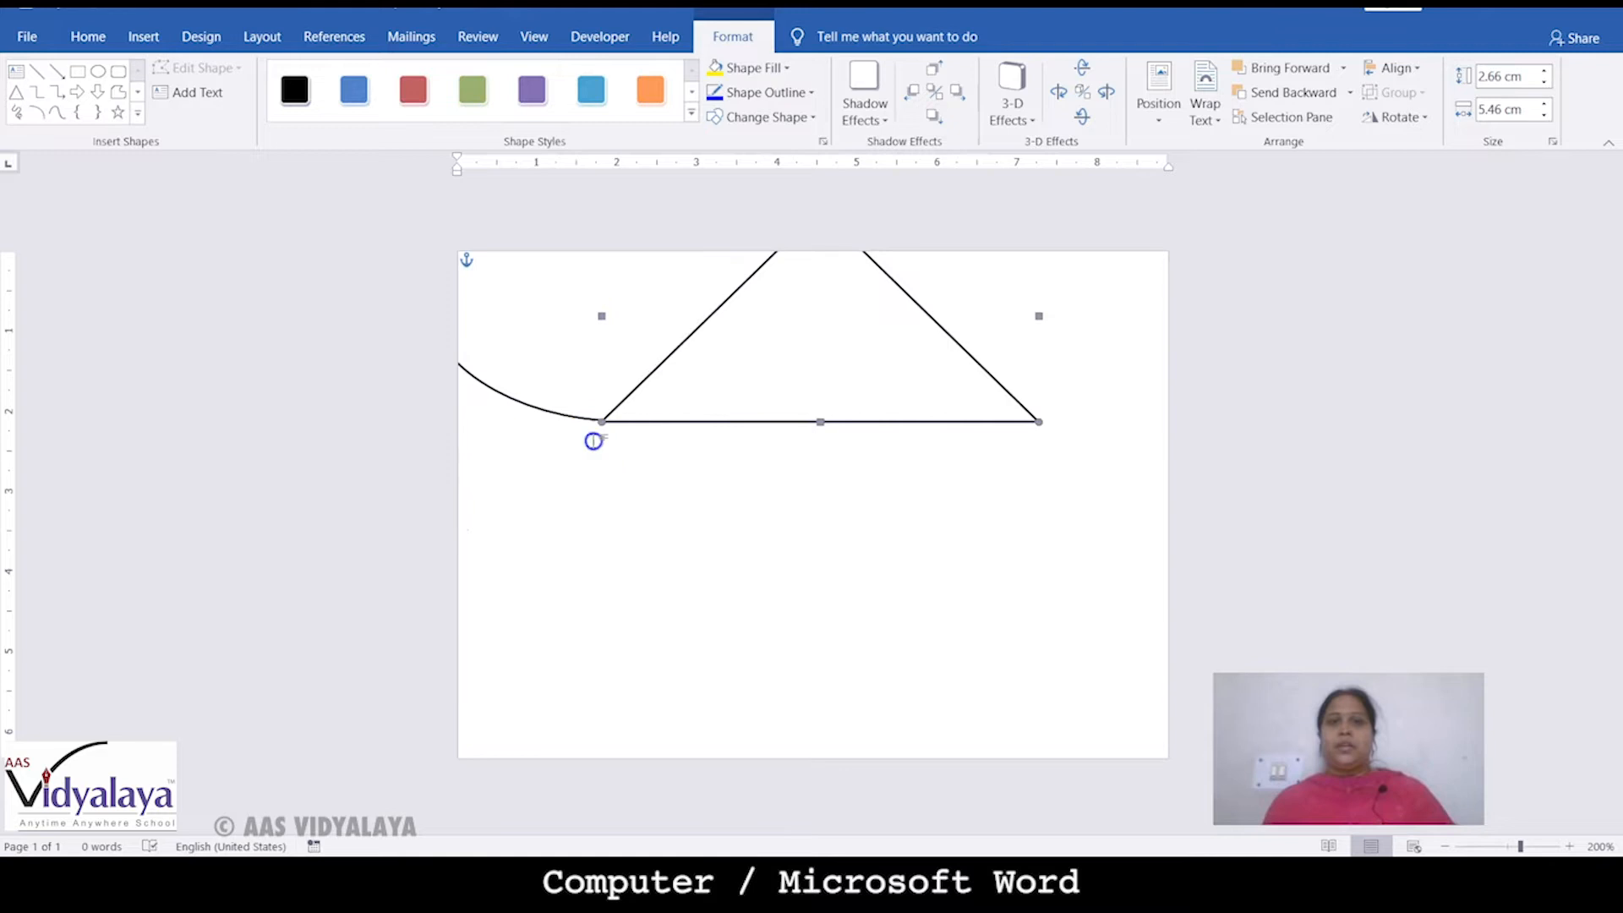
{"action": "left_click", "coordinate": [763, 422]}
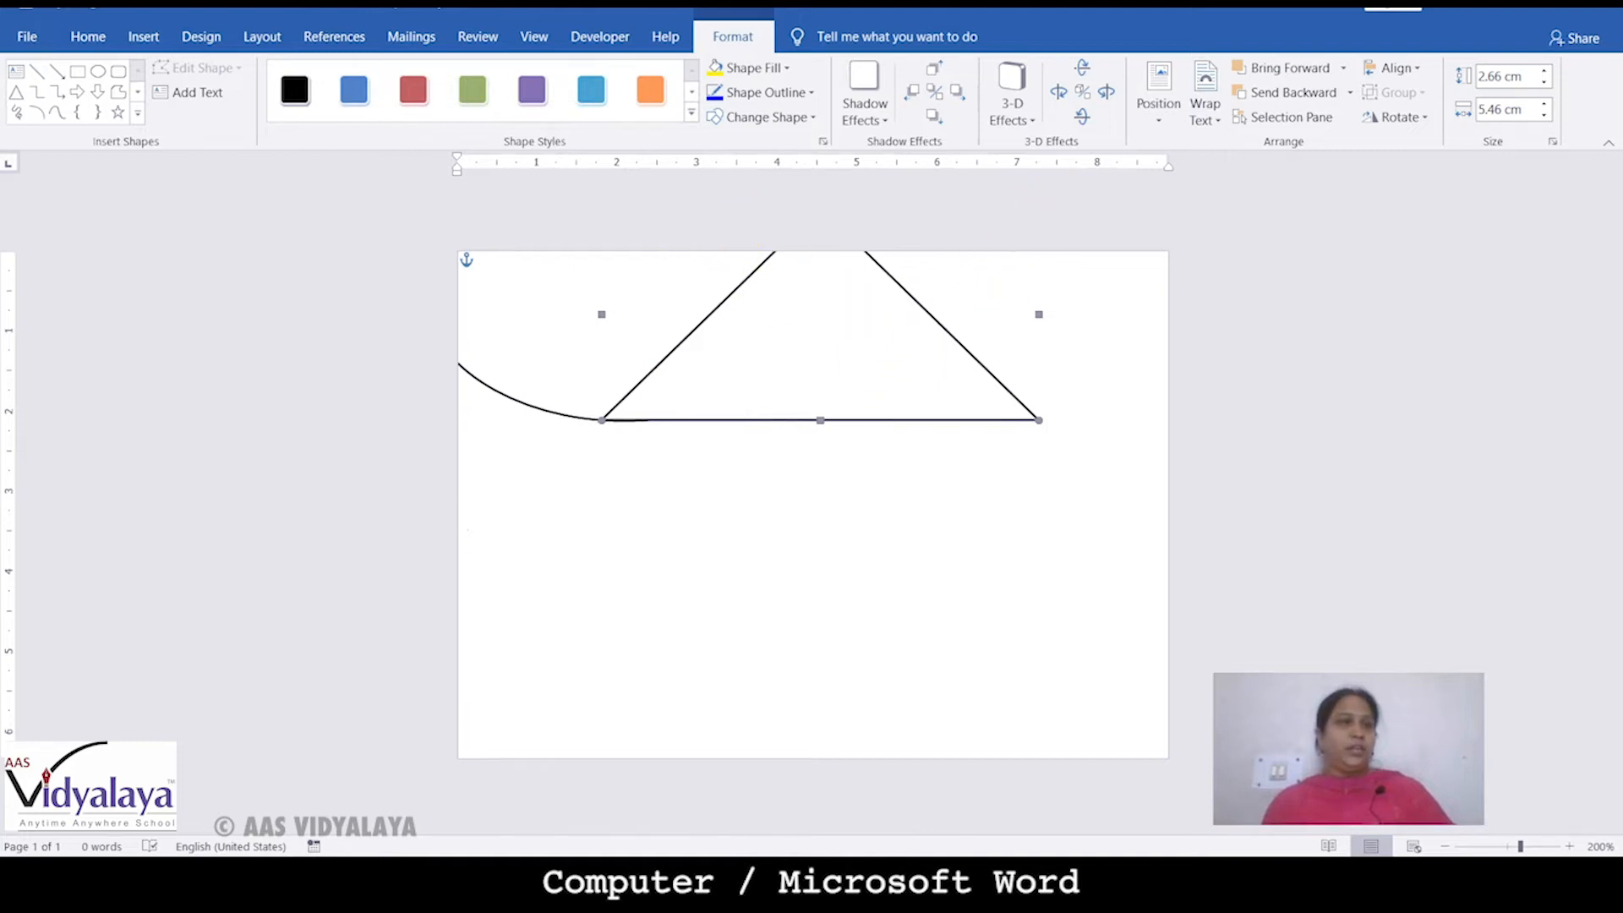
Draw a second triangle about 3.63 cm high and 3.96 cm wide, its base level with and offset right of the first triangle's.
{"action": "left_click", "coordinate": [24, 98]}
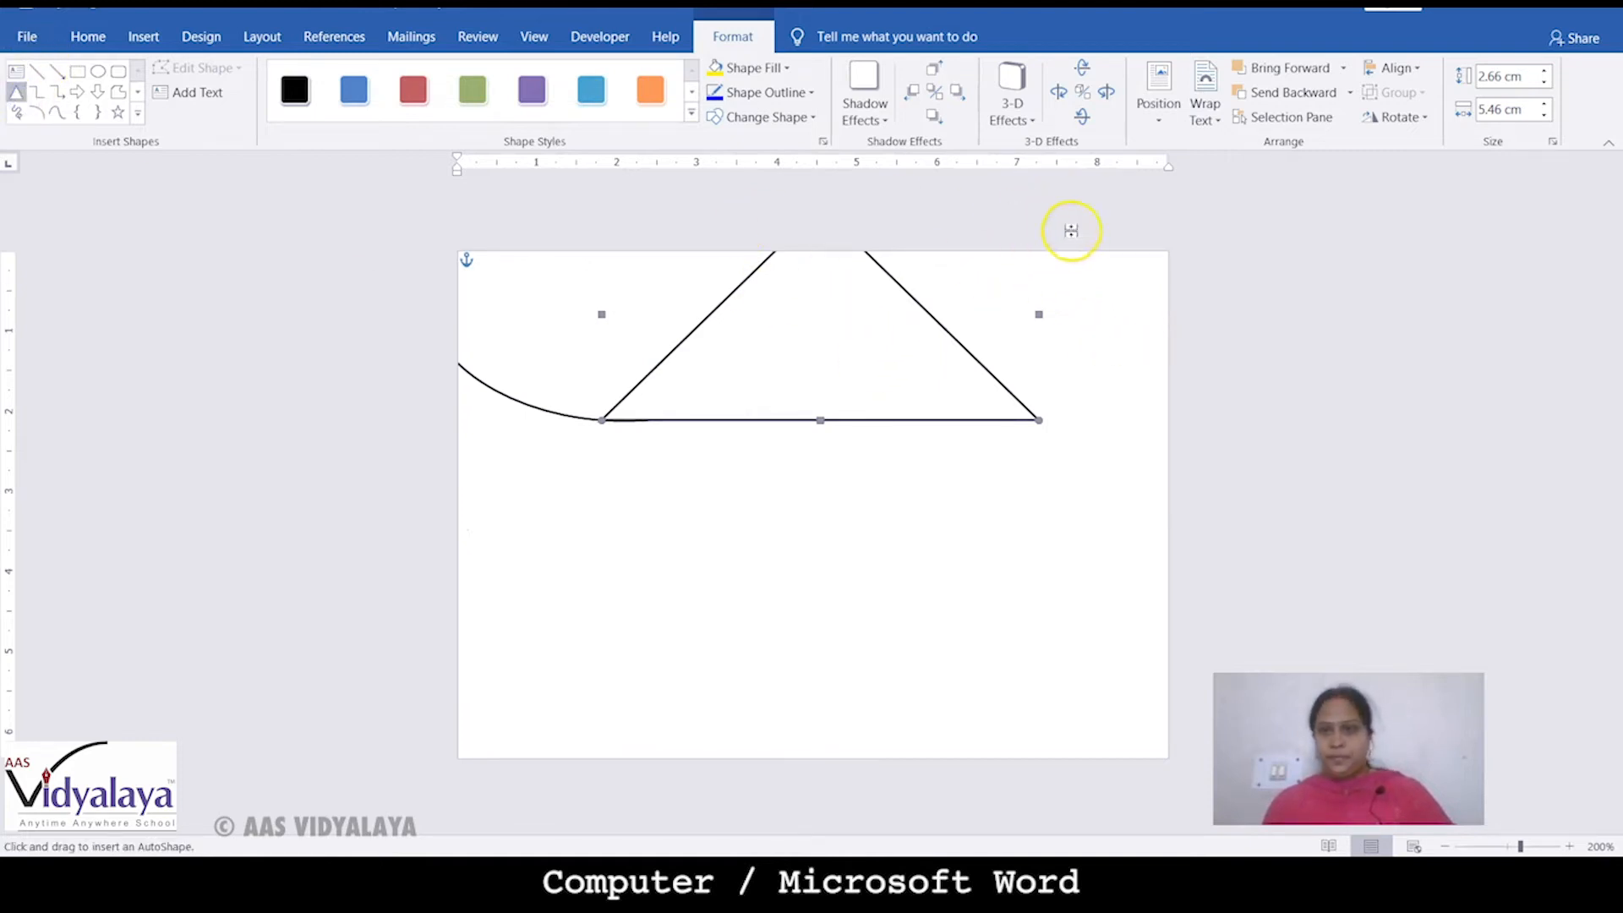
{"action": "mouse_move", "coordinate": [1011, 270]}
{"action": "left_mouse_down"}
{"action": "mouse_move", "coordinate": [825, 492]}
{"action": "mouse_move", "coordinate": [696, 561]}
{"action": "left_mouse_up"}
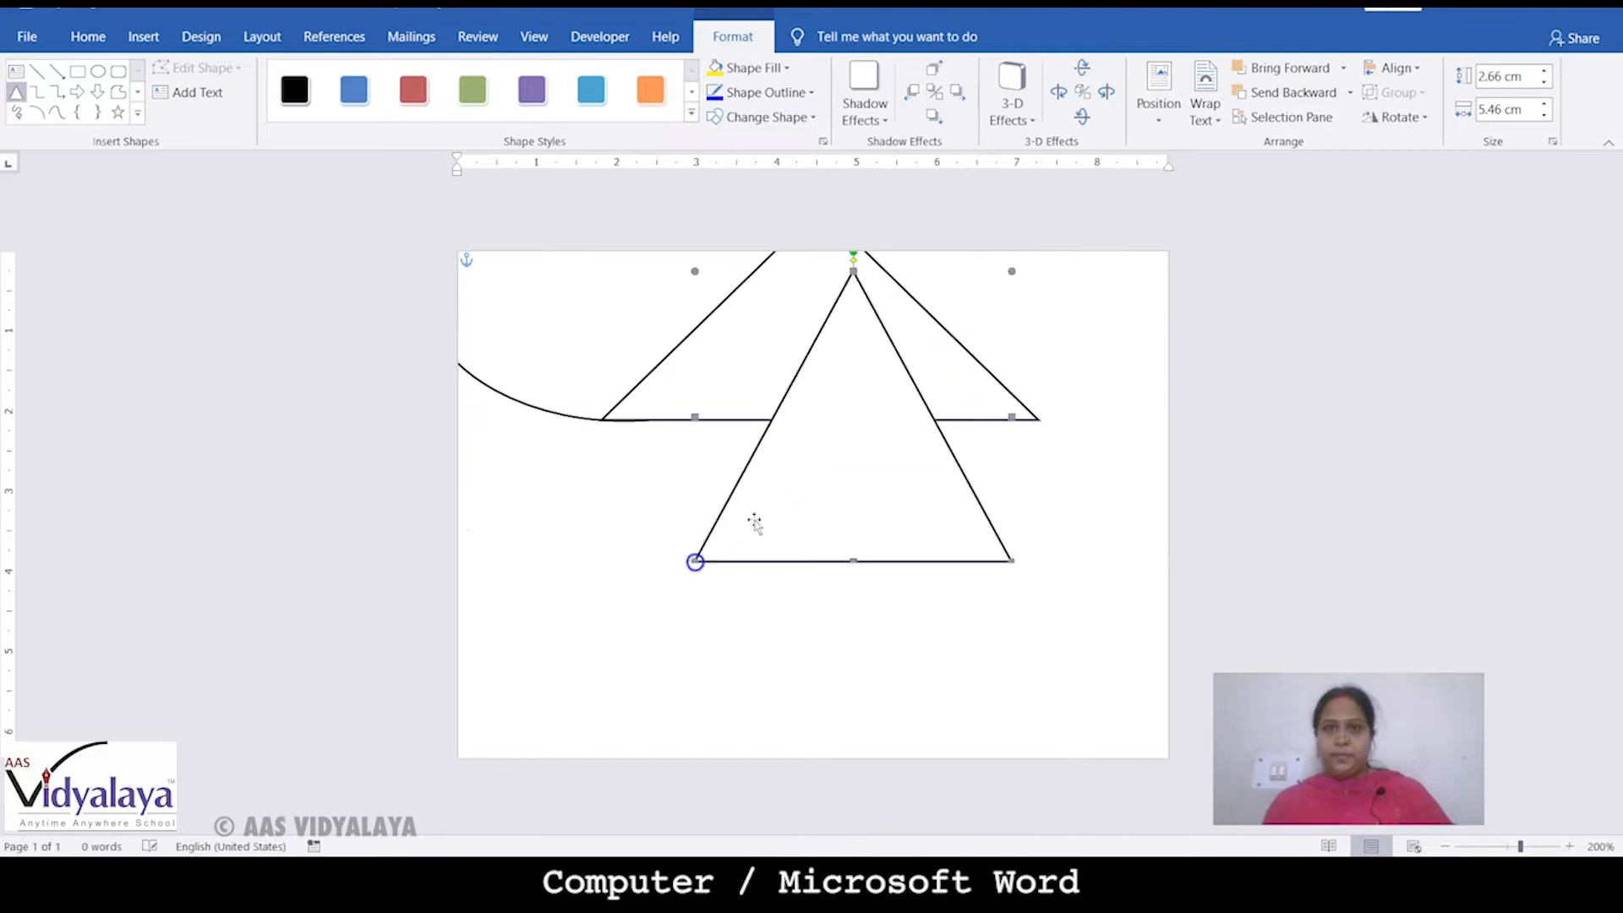
{"action": "mouse_move", "coordinate": [914, 471]}
{"action": "left_mouse_down"}
{"action": "mouse_move", "coordinate": [1064, 398]}
{"action": "mouse_move", "coordinate": [1020, 366]}
{"action": "mouse_move", "coordinate": [909, 349]}
{"action": "mouse_move", "coordinate": [952, 330]}
{"action": "mouse_move", "coordinate": [961, 340]}
{"action": "mouse_move", "coordinate": [869, 347]}
{"action": "left_mouse_up"}
{"action": "left_click", "coordinate": [901, 352]}
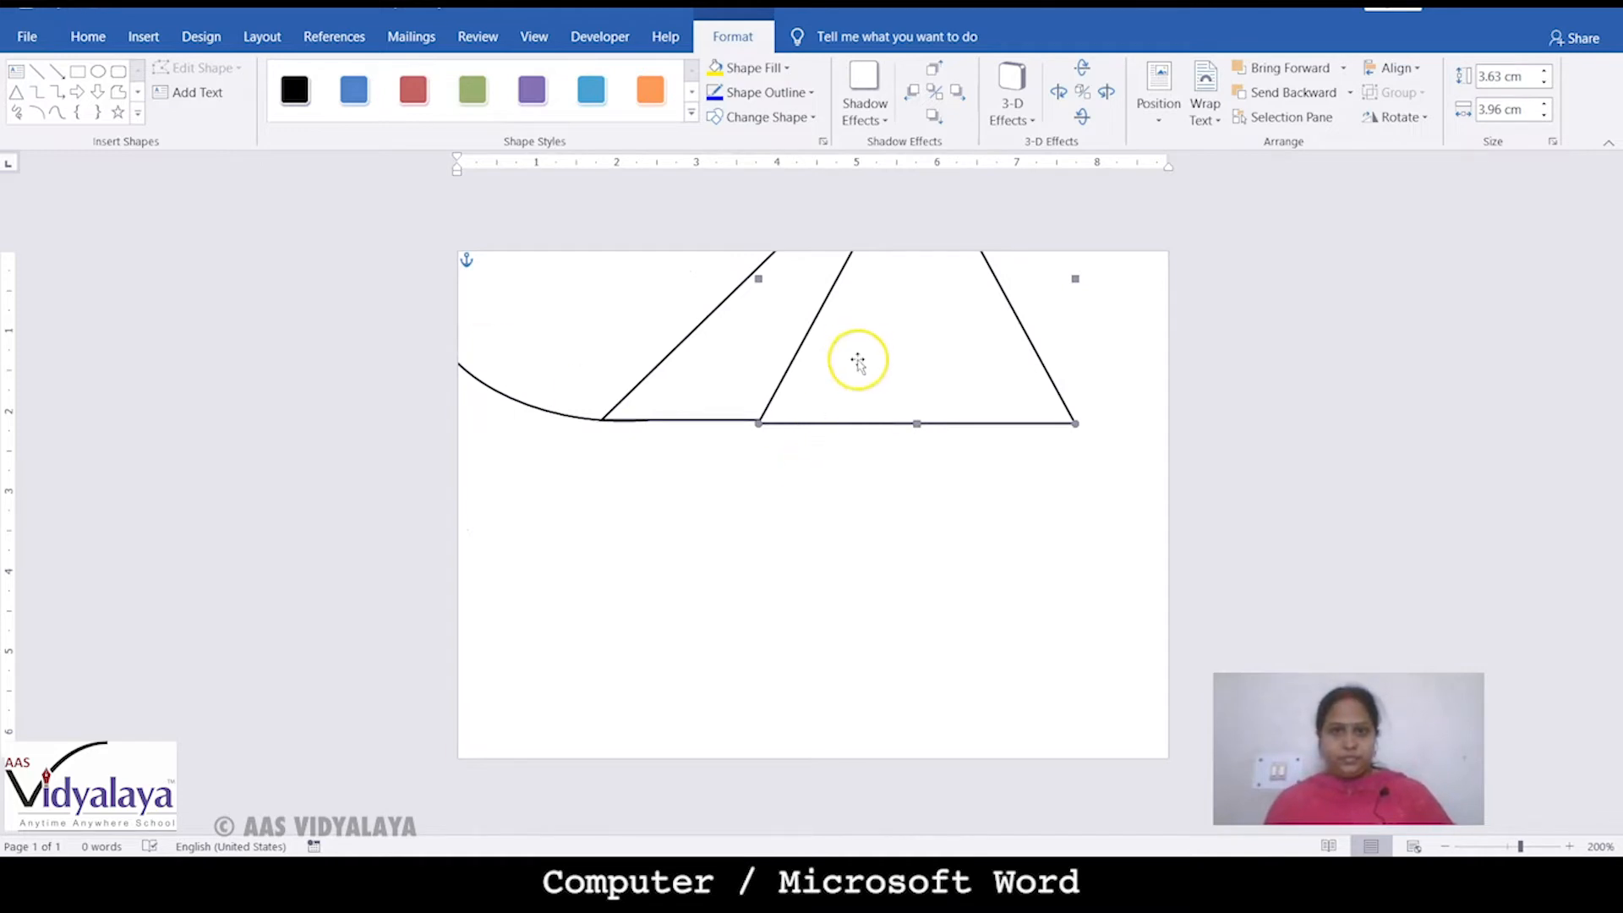
{"action": "left_click_drag", "start_coordinate": [876, 369], "coordinate": [857, 352]}
{"action": "key", "text": "Down"}
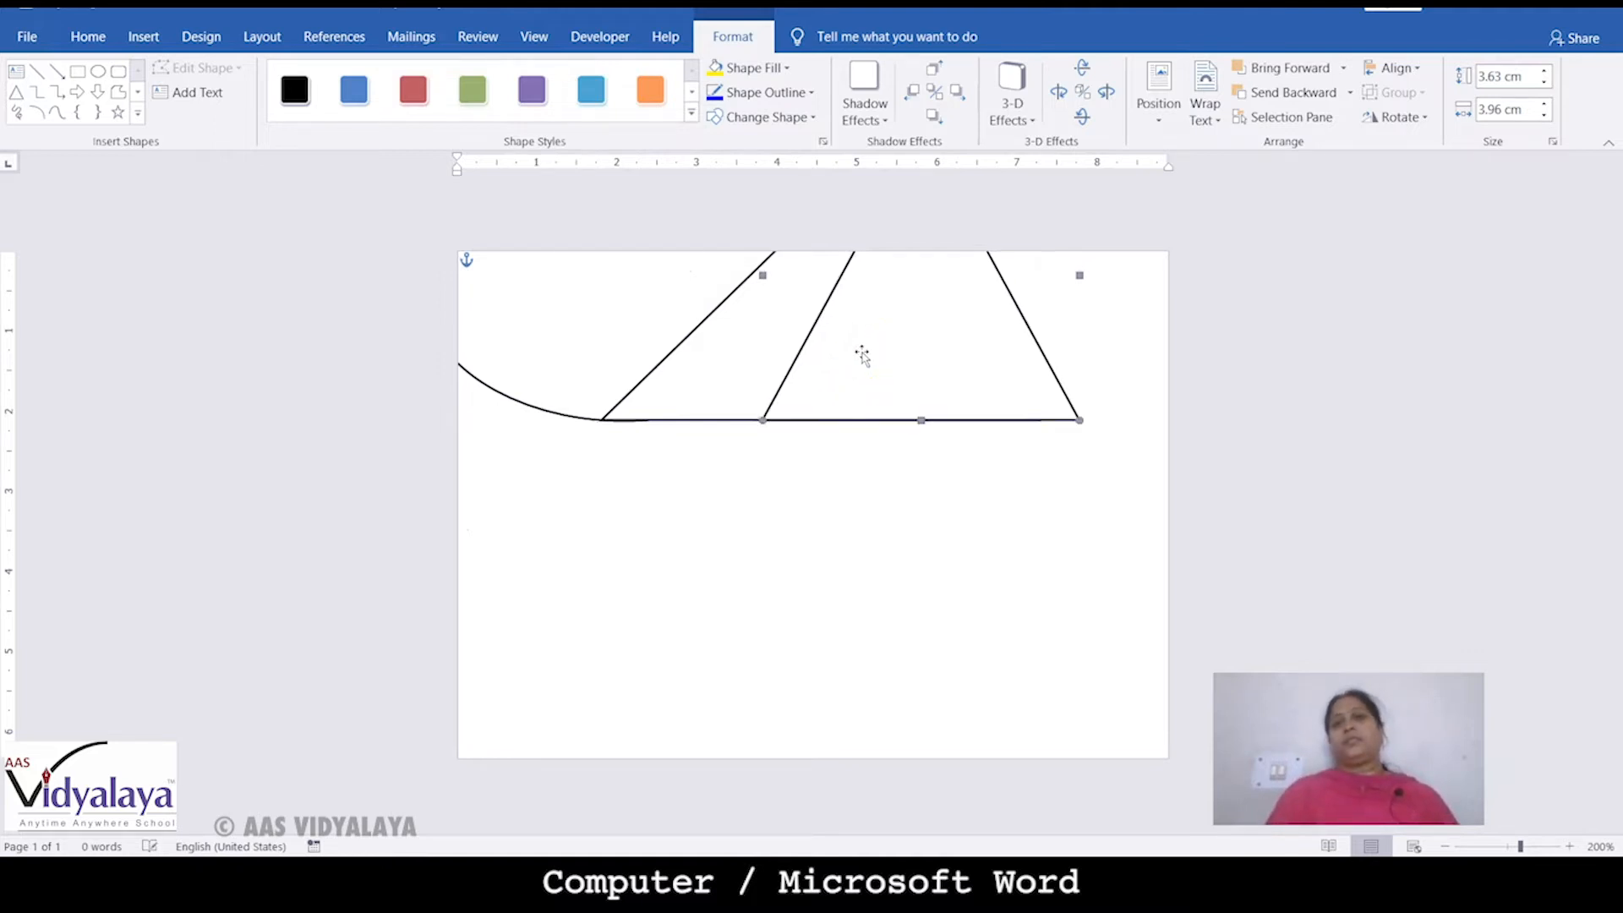
Draw an oval about 4.21 cm high and 4.12 cm wide, overhanging the page's top-right corner and overlapping the narrow triangle.
{"action": "left_click", "coordinate": [97, 75]}
{"action": "left_click_drag", "start_coordinate": [957, 259], "coordinate": [1286, 600]}
{"action": "mouse_move", "coordinate": [1083, 512]}
{"action": "left_mouse_down"}
{"action": "mouse_move", "coordinate": [1081, 437]}
{"action": "mouse_move", "coordinate": [1039, 418]}
{"action": "mouse_move", "coordinate": [1069, 358]}
{"action": "mouse_move", "coordinate": [1045, 372]}
{"action": "left_mouse_up"}
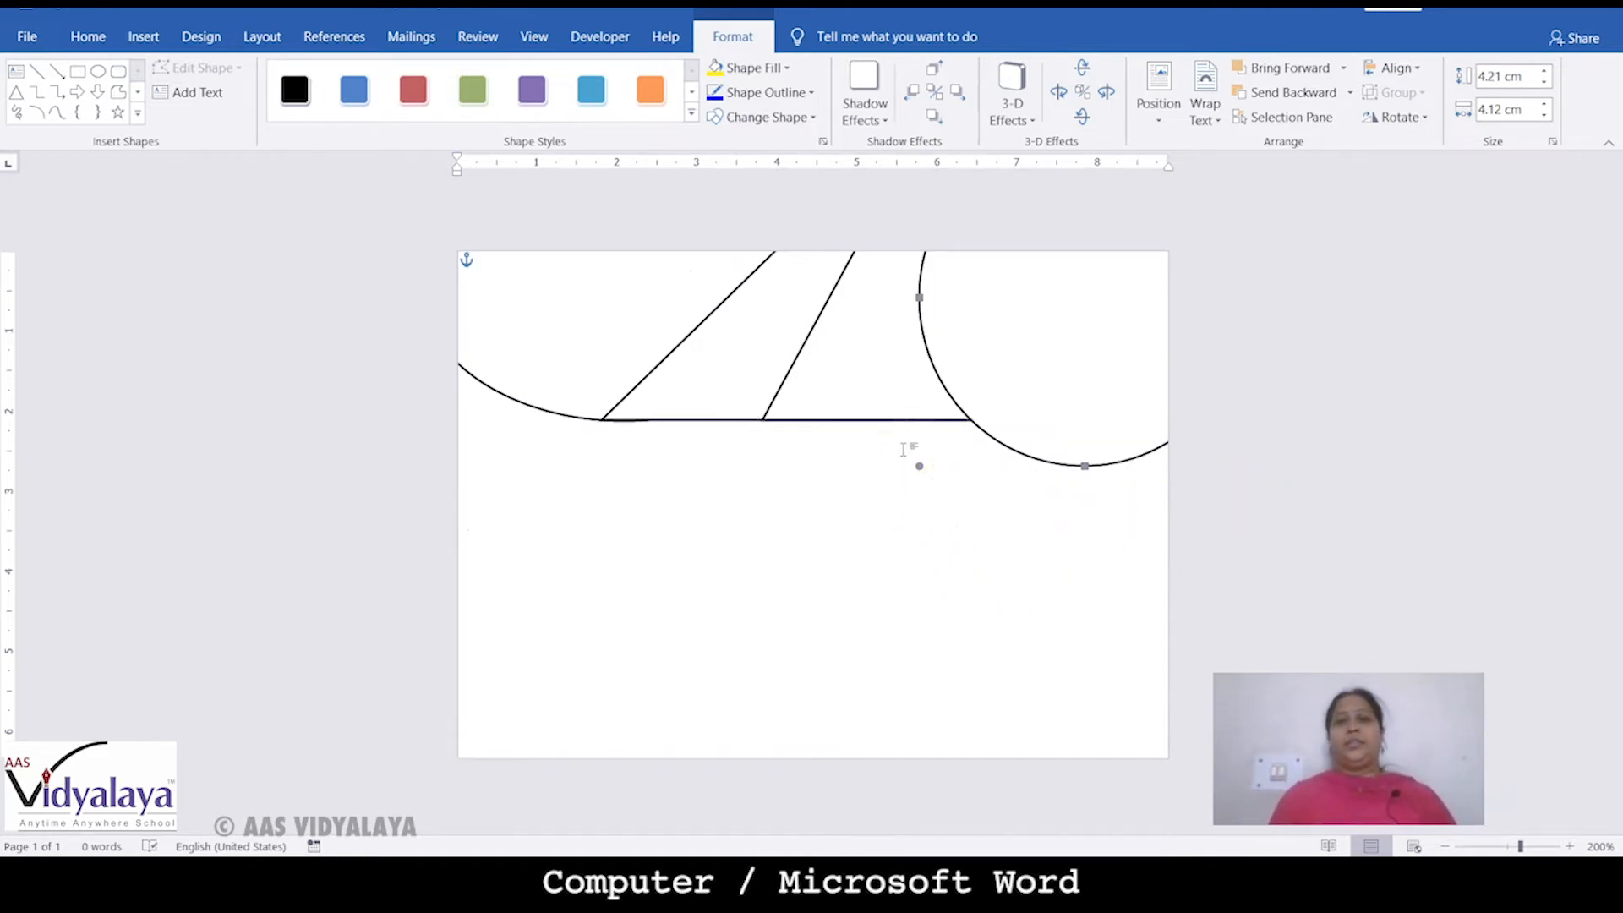
{"action": "left_click", "coordinate": [594, 511]}
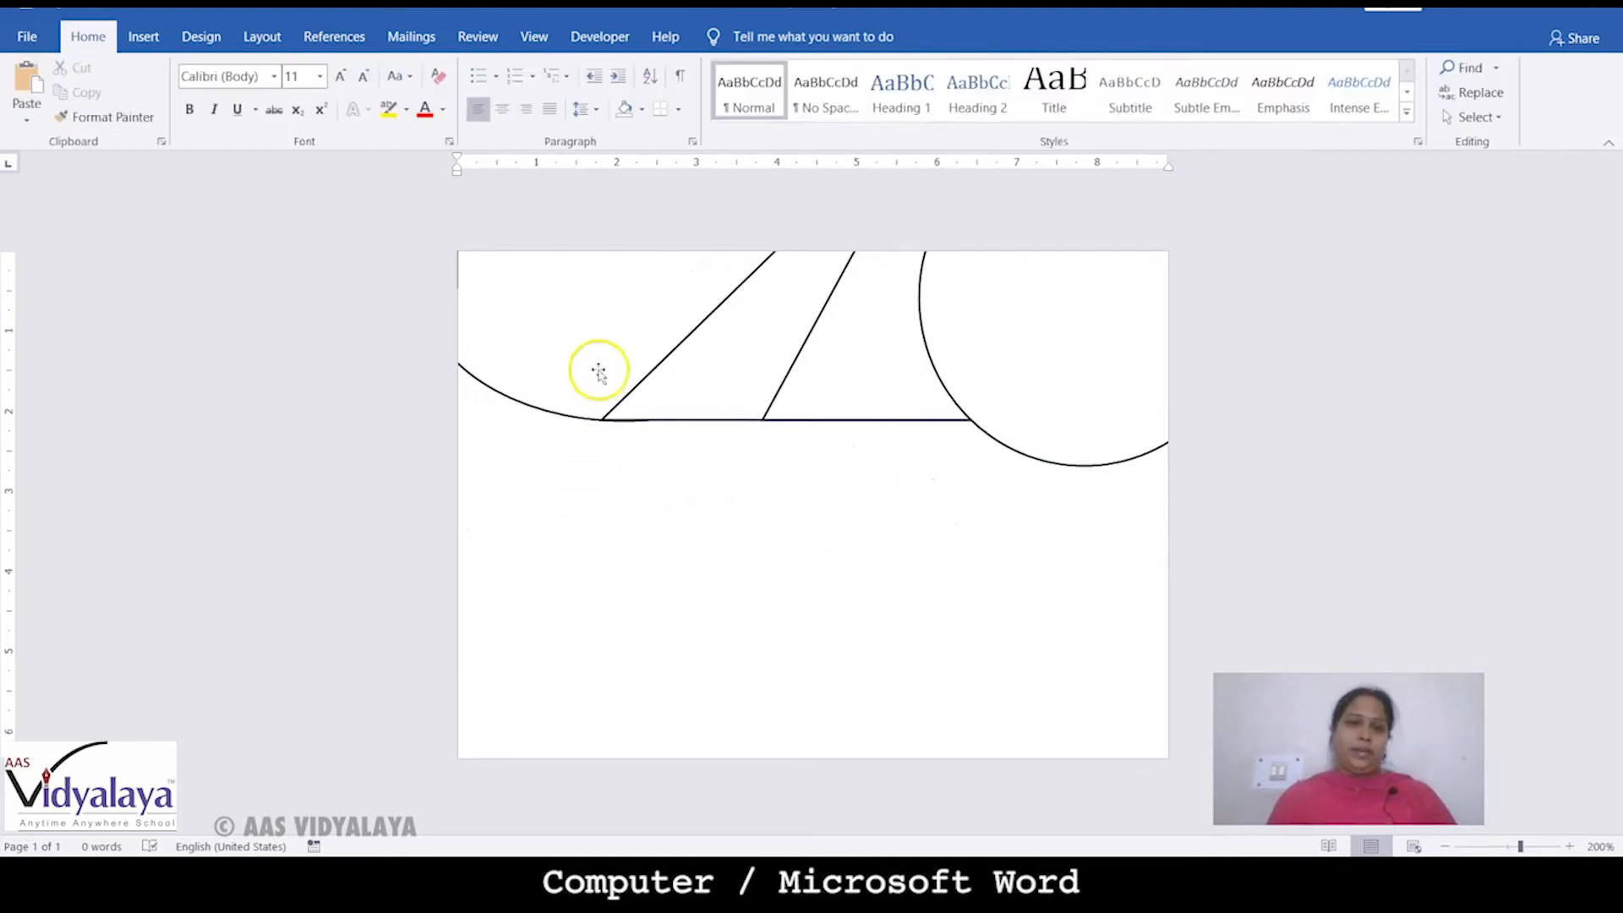
Select the left oval and the wide triangle together, excluding the narrow triangle and the right oval.
{"action": "left_click", "coordinate": [564, 412]}
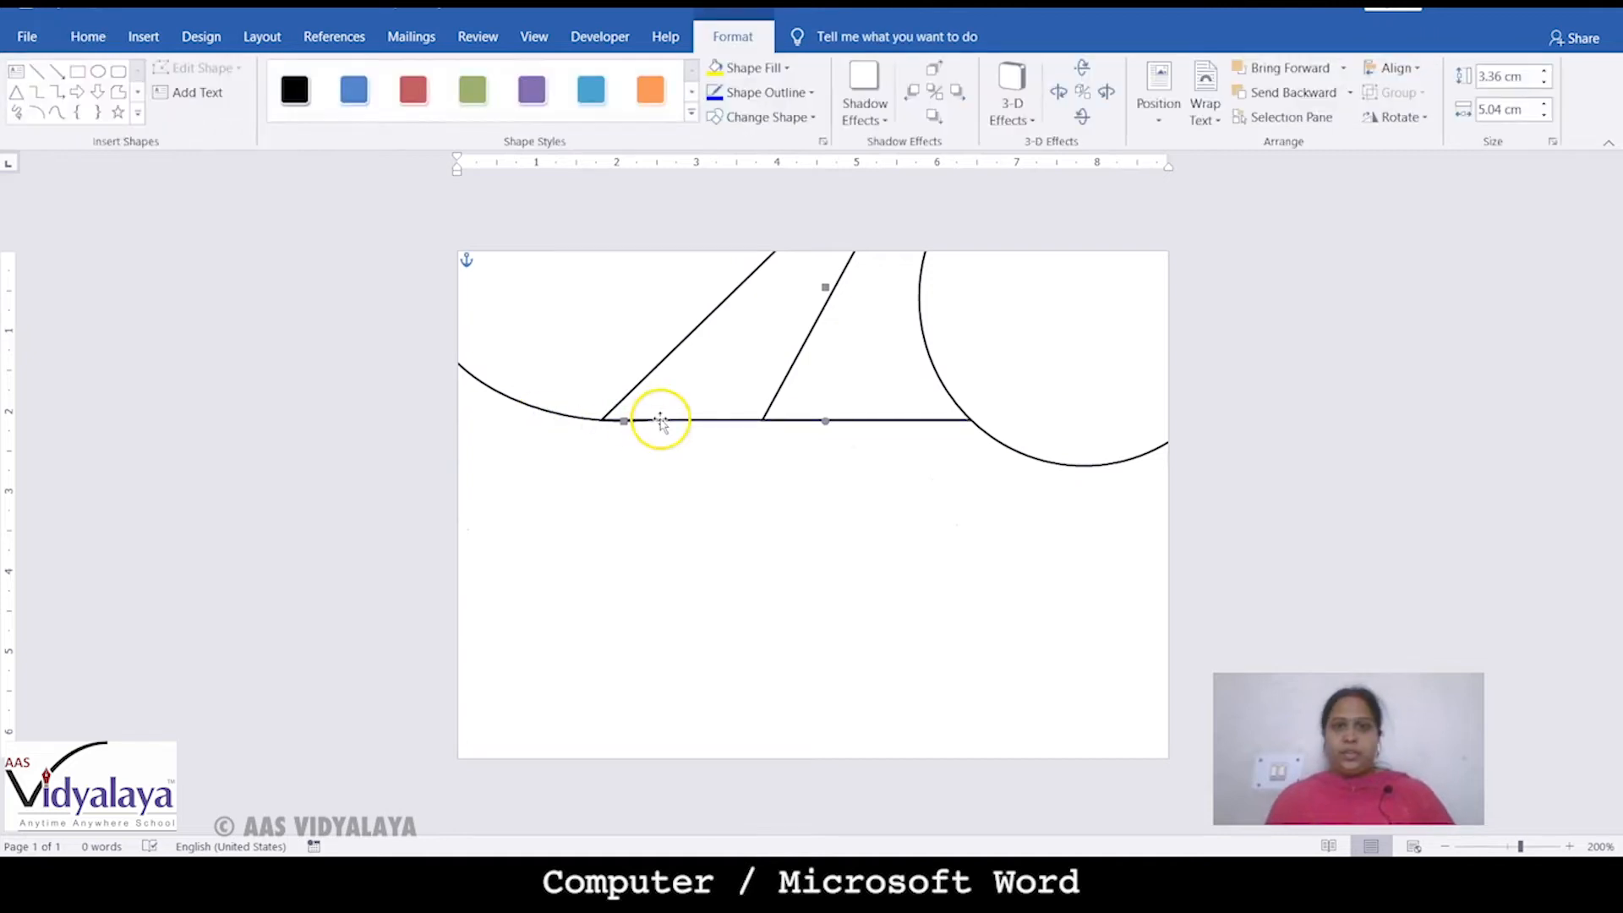
{"action": "left_click", "coordinate": [696, 331], "text": "shift"}
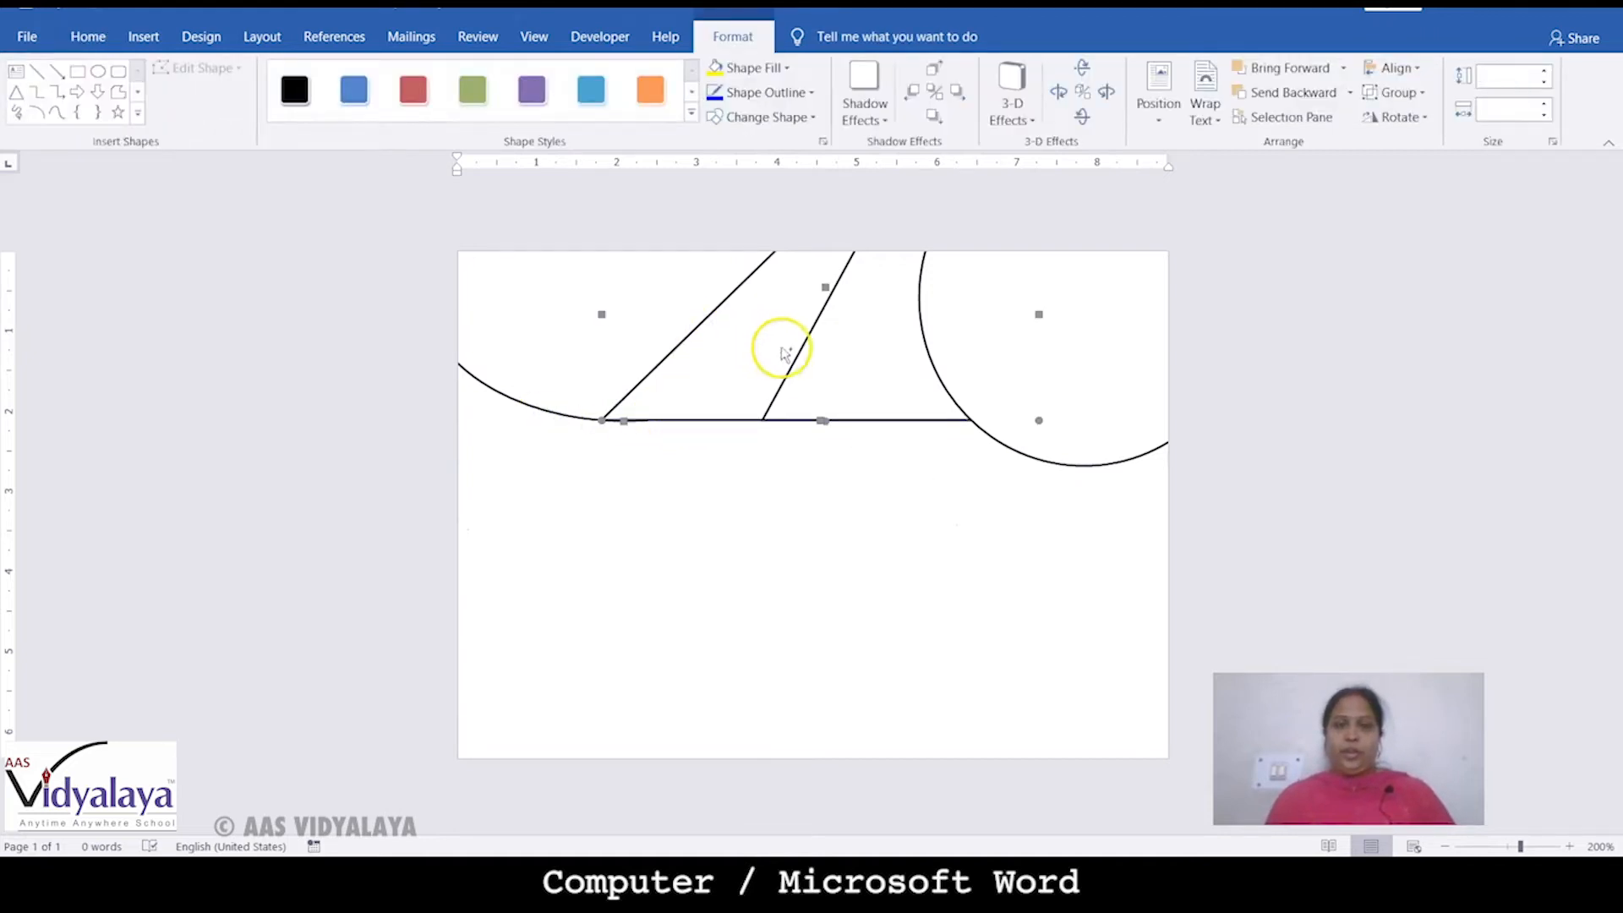
{"action": "left_click", "coordinate": [924, 359], "text": "shift"}
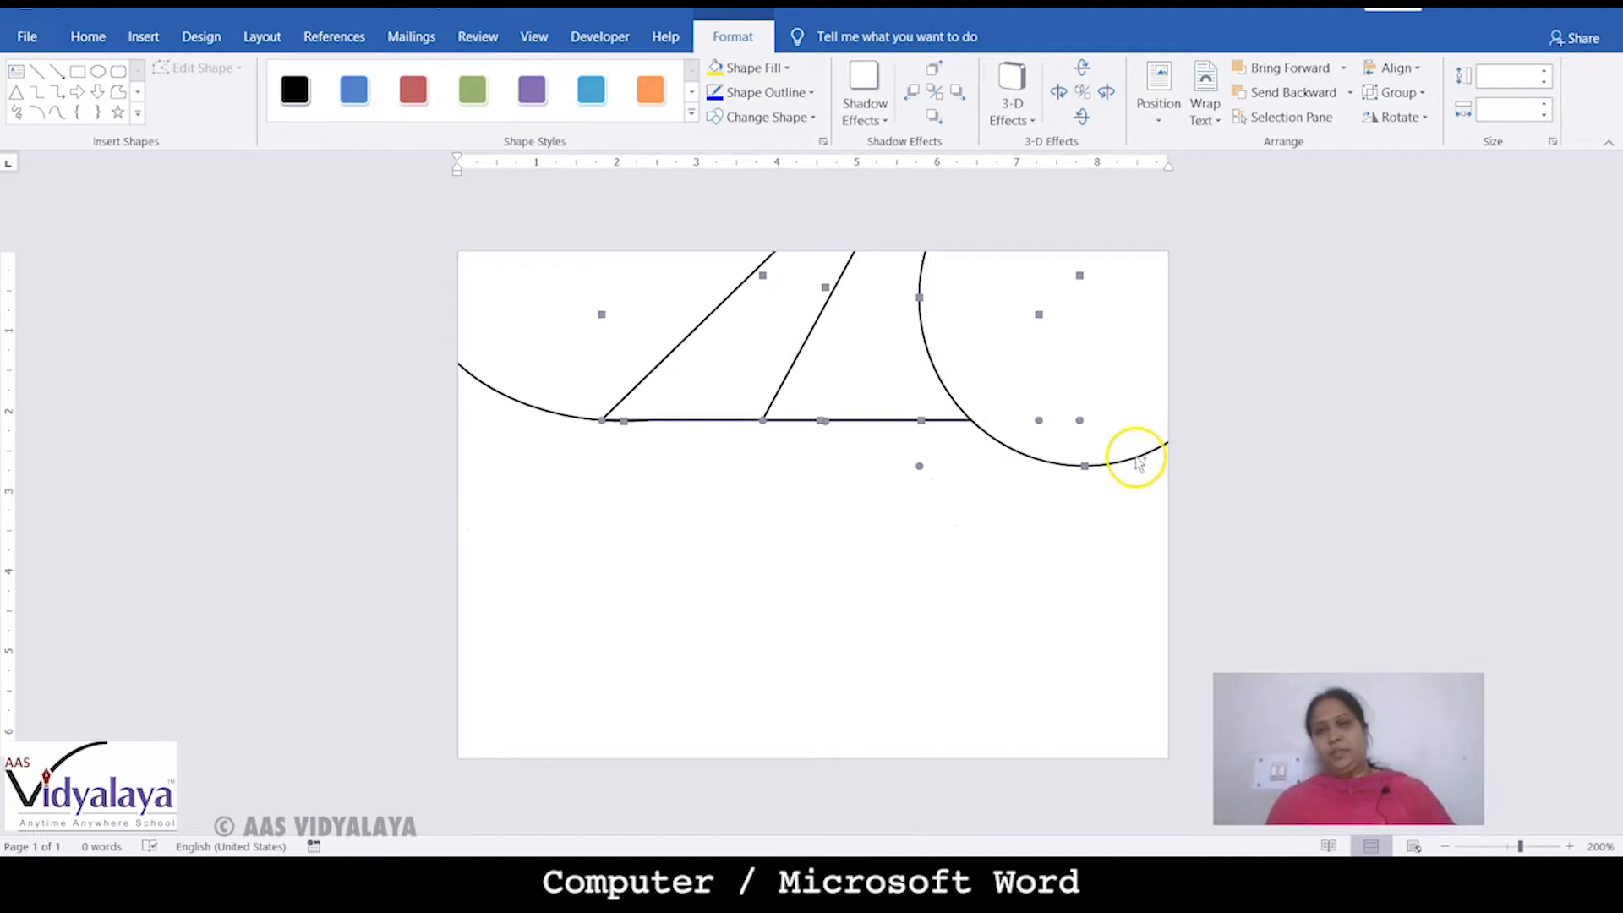
{"action": "left_click", "coordinate": [928, 361]}
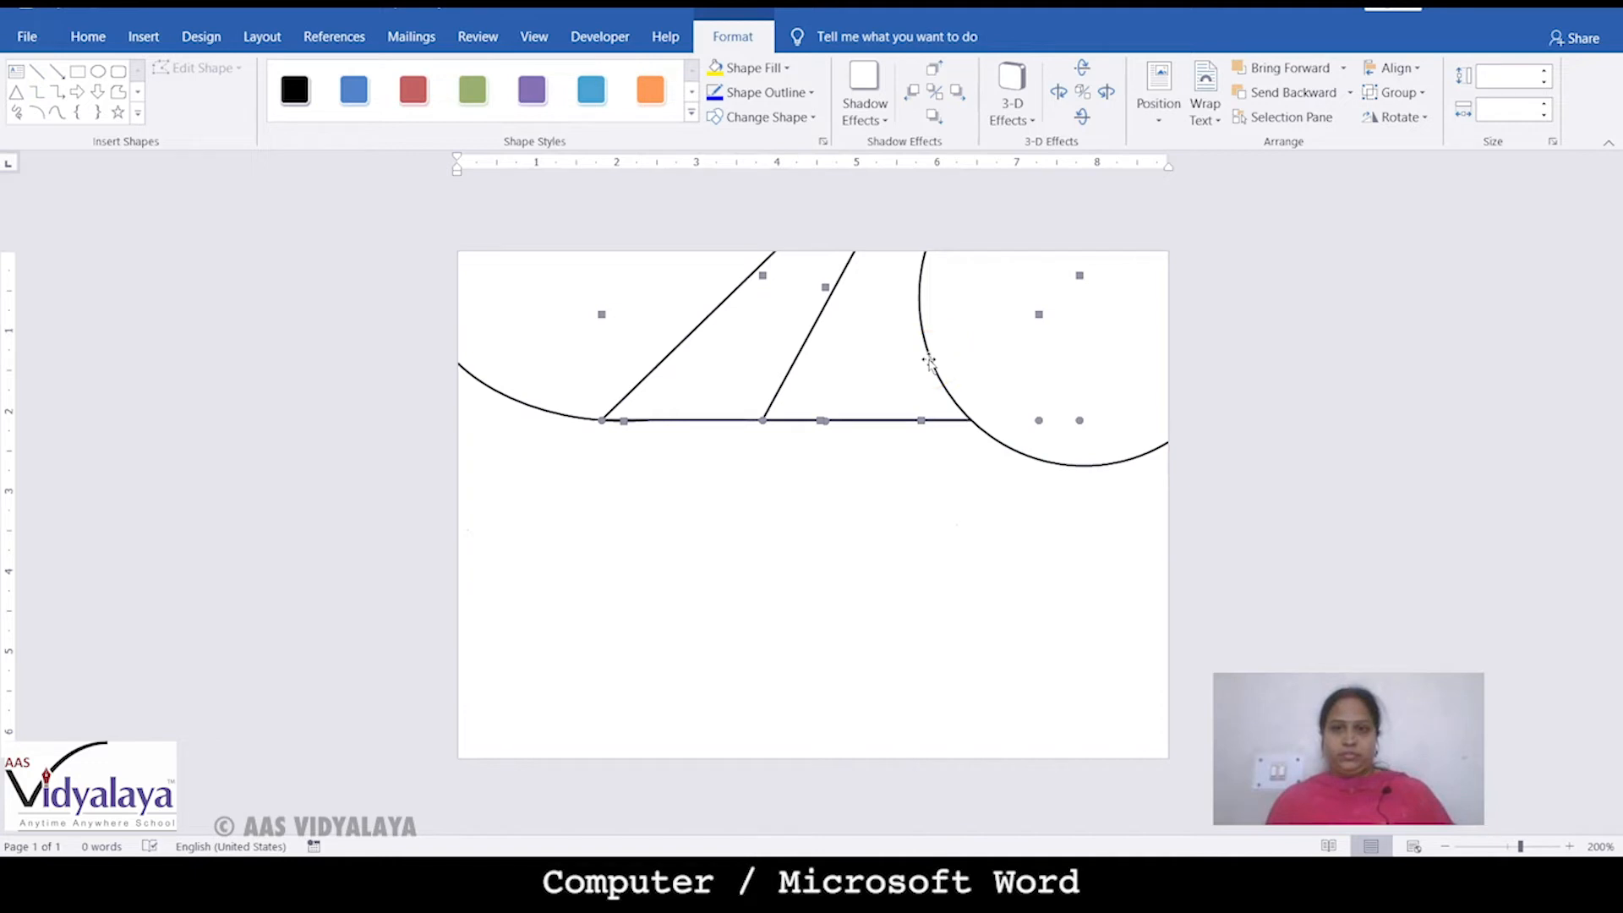
{"action": "left_click", "coordinate": [754, 409]}
{"action": "mouse_move", "coordinate": [758, 406]}
{"action": "left_mouse_down"}
{"action": "mouse_move", "coordinate": [660, 389]}
{"action": "mouse_move", "coordinate": [735, 417]}
{"action": "mouse_move", "coordinate": [750, 405]}
{"action": "left_mouse_up"}
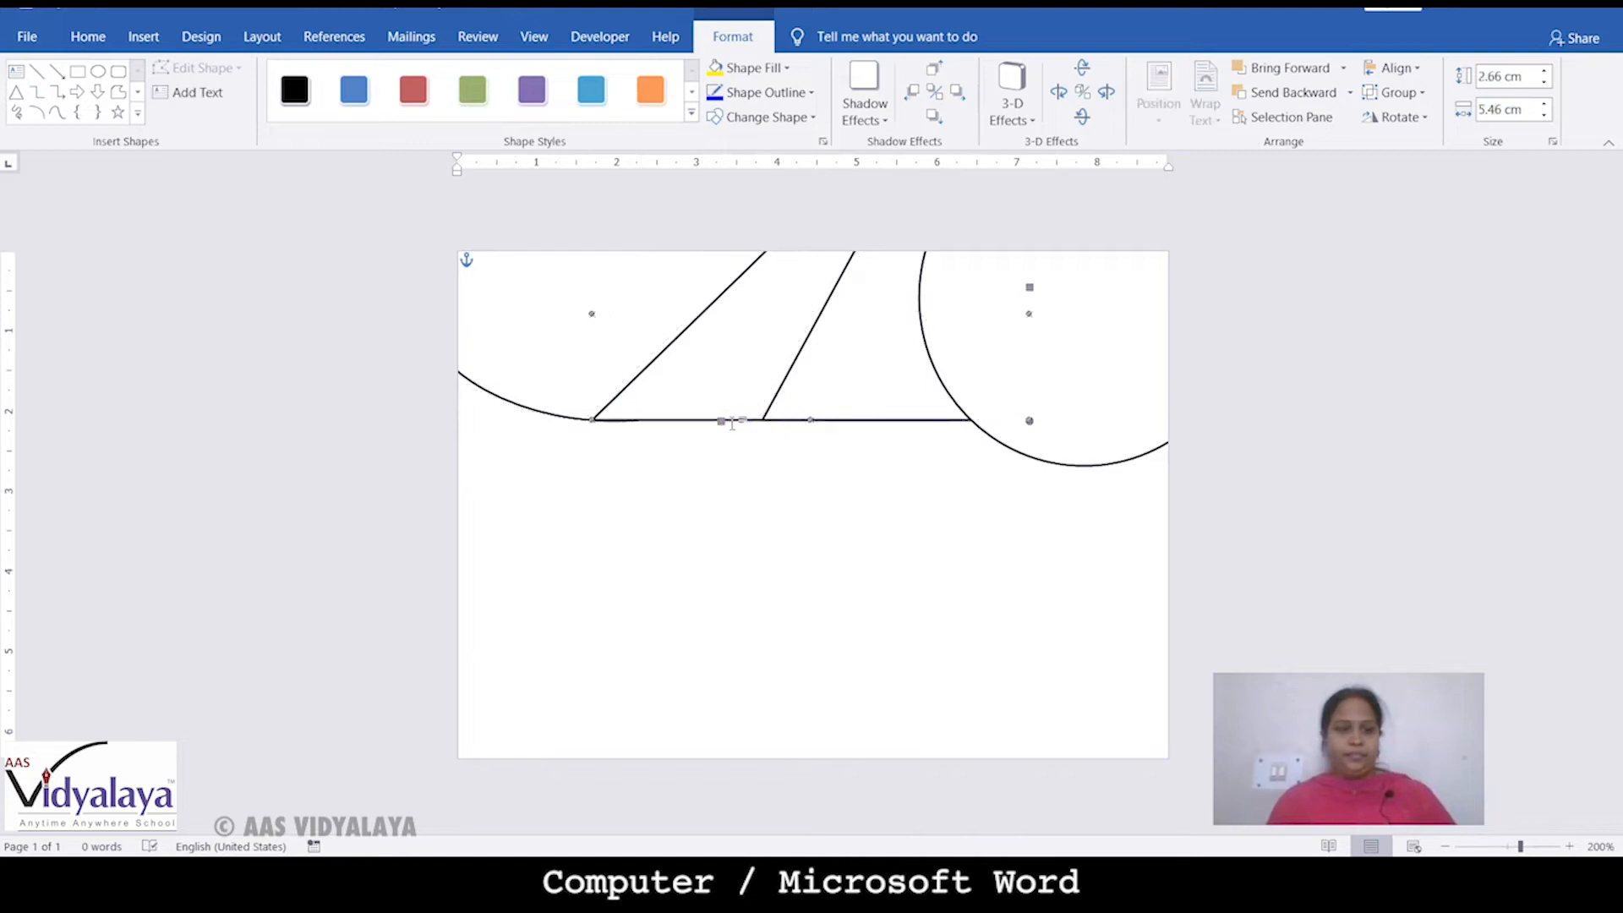
Try bringing the left oval and the wide triangle to the front of the stacking order.
{"action": "right_click", "coordinate": [695, 366]}
{"action": "mouse_move", "coordinate": [807, 519]}
{"action": "left_click", "coordinate": [972, 545]}
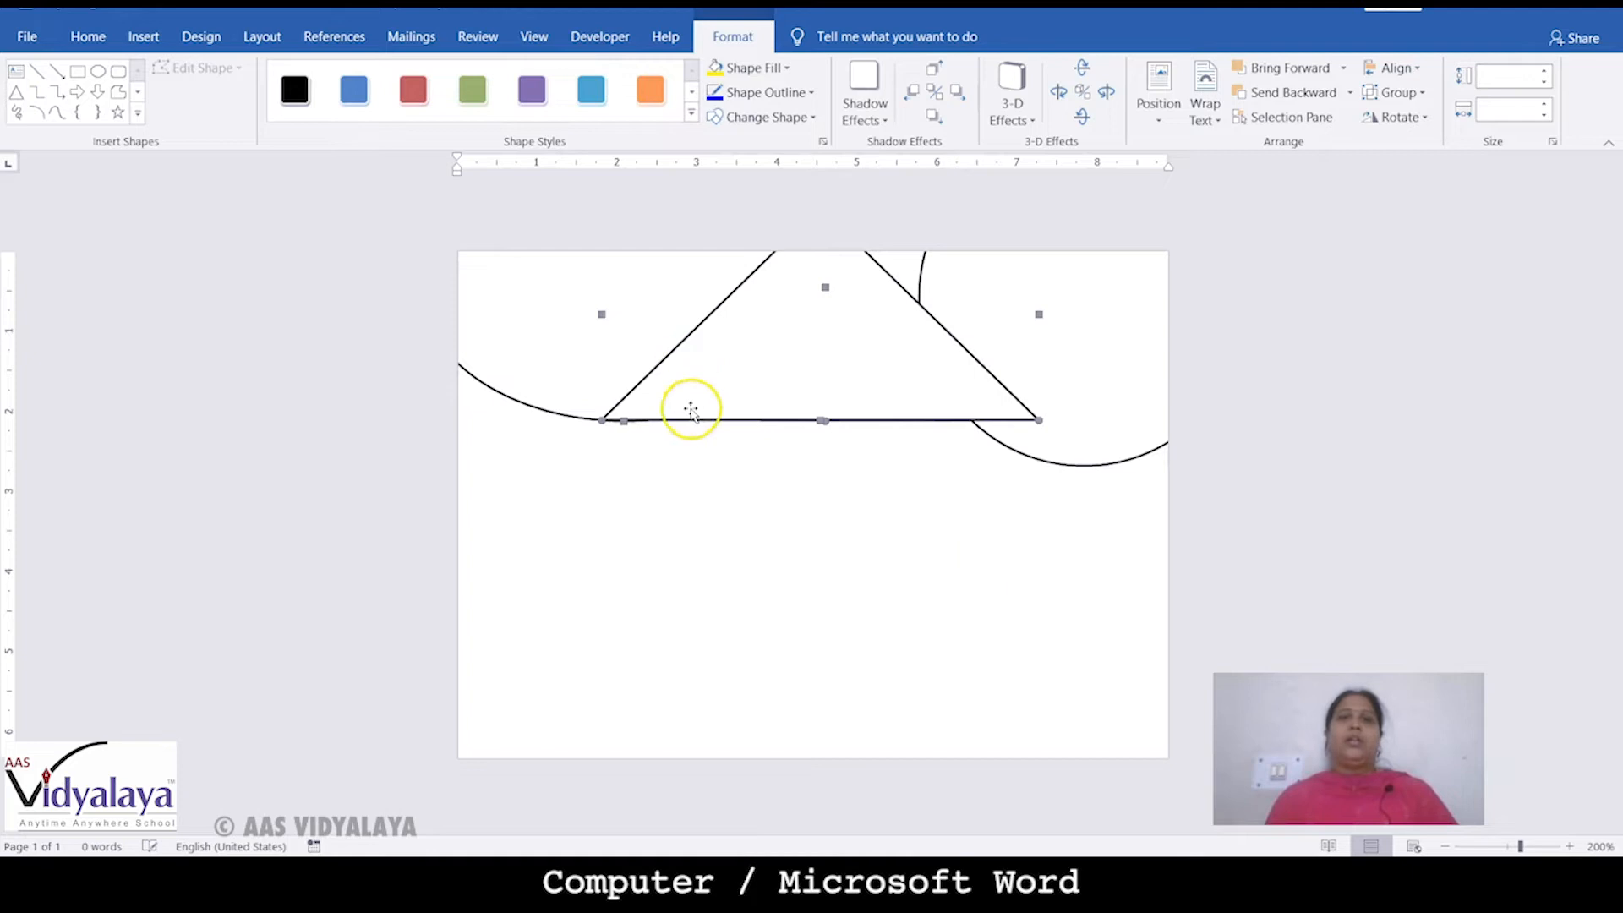
{"action": "left_click", "coordinate": [732, 465]}
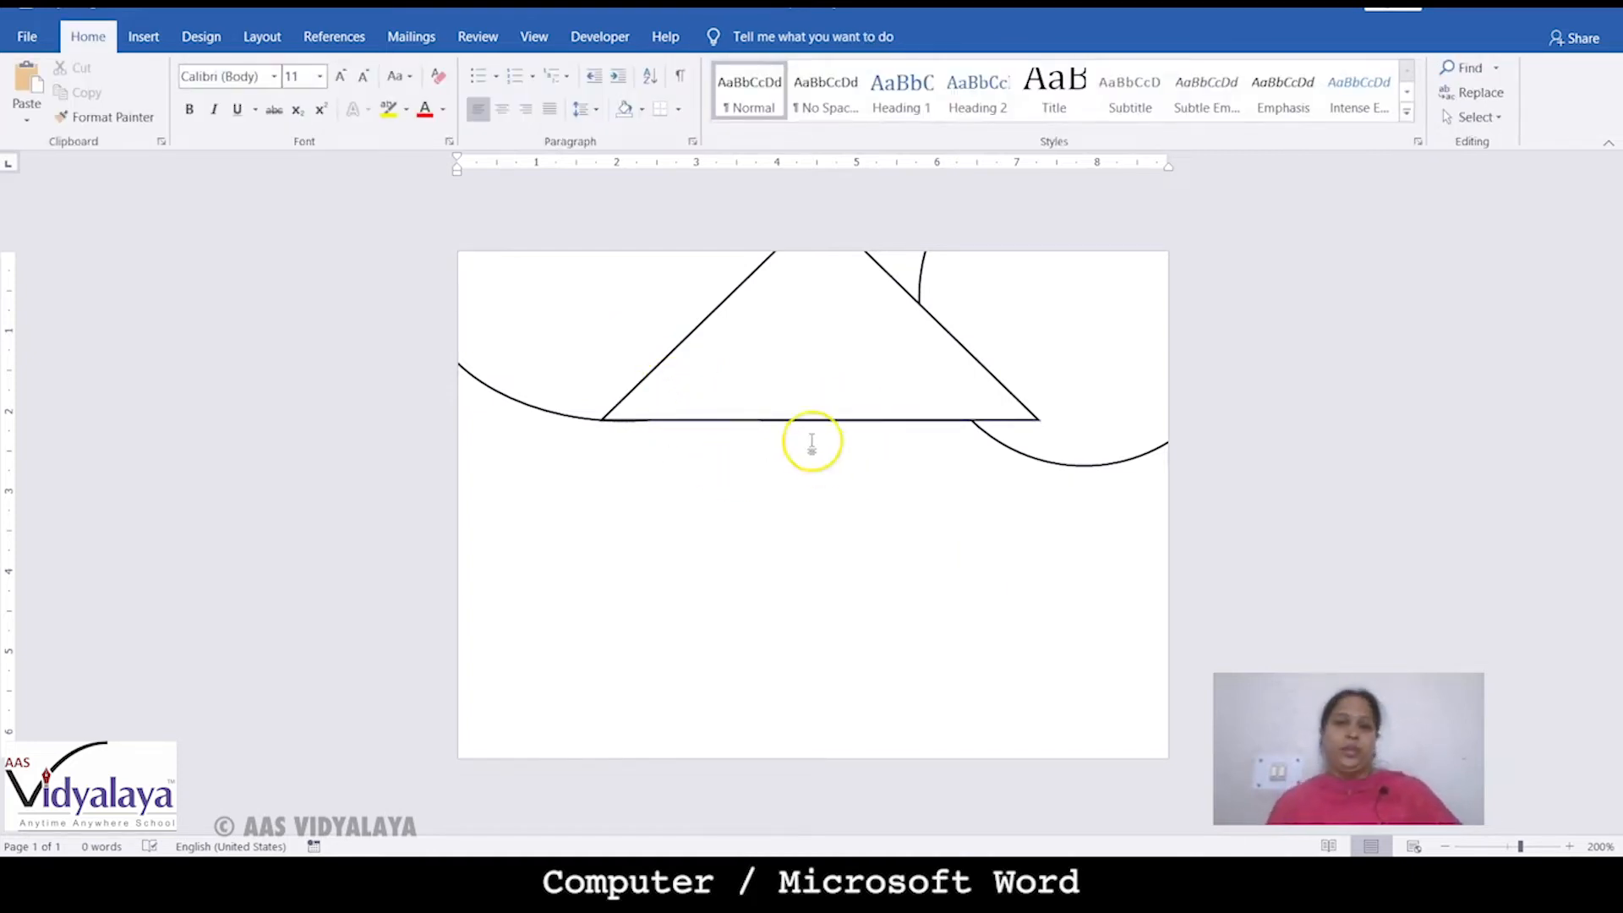
Try sending the wide triangle to the back, then one level backward instead.
{"action": "right_click", "coordinate": [787, 393]}
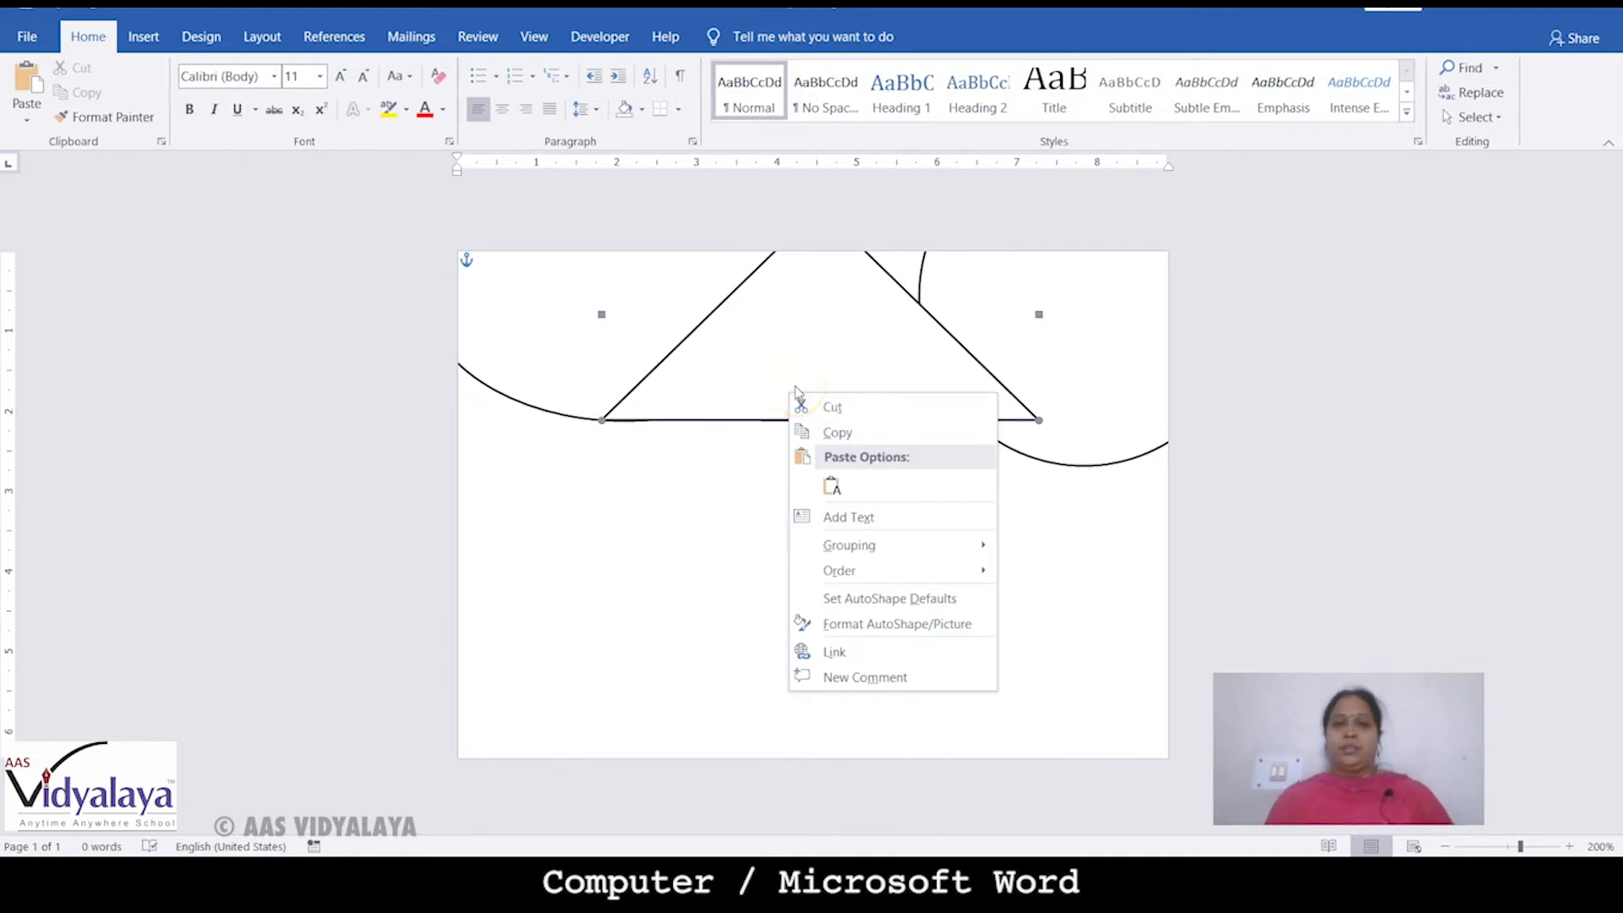
{"action": "mouse_move", "coordinate": [873, 566]}
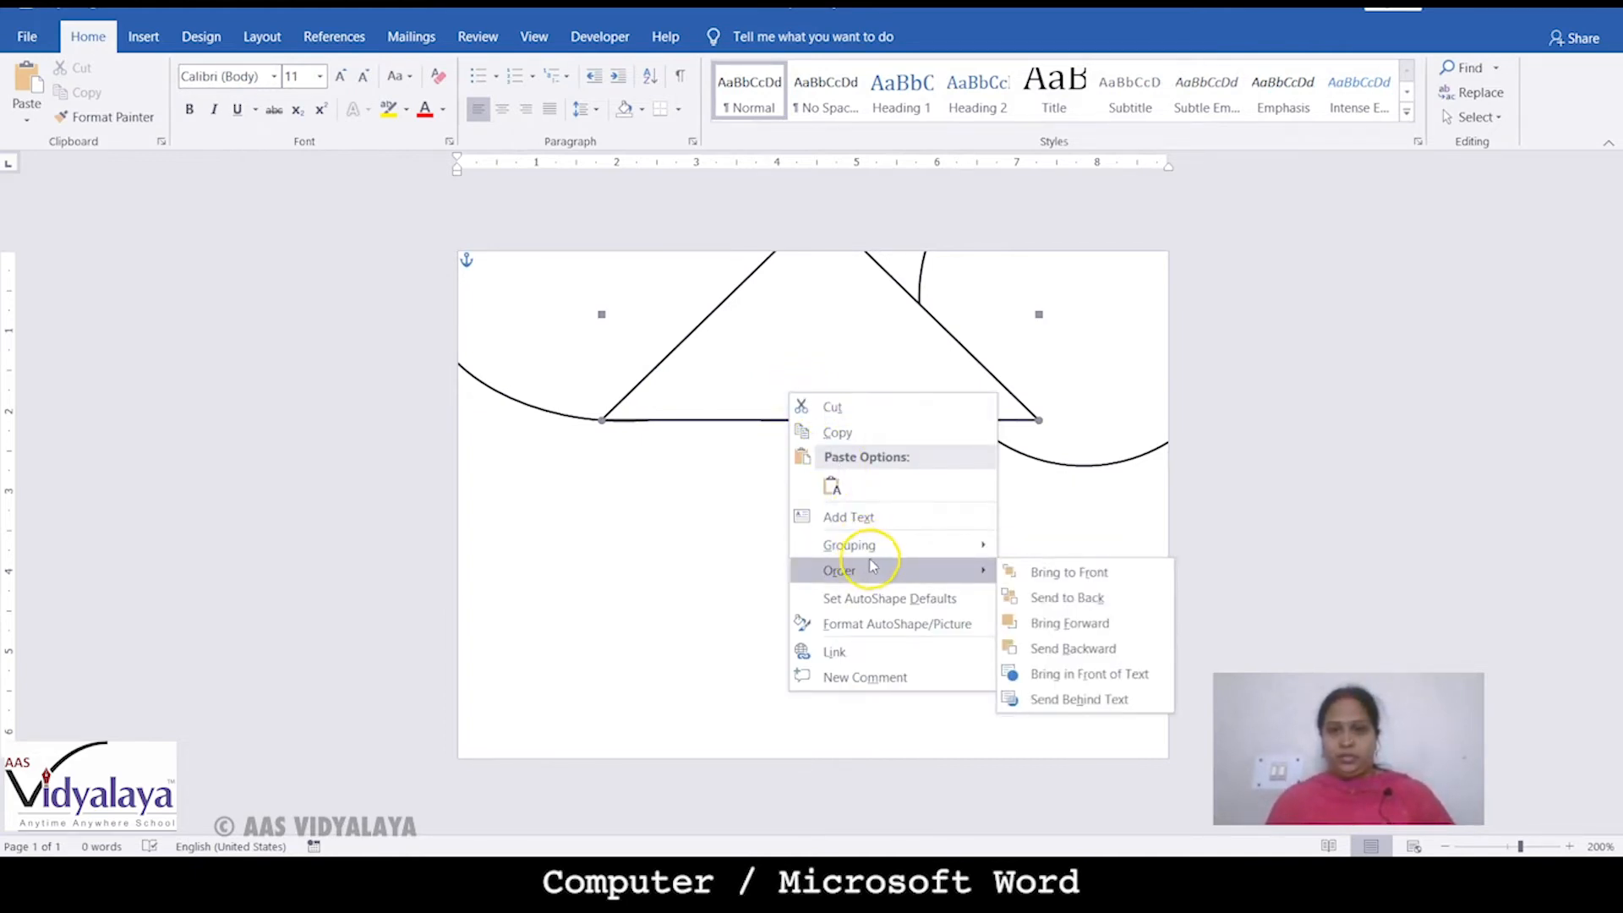
{"action": "left_click", "coordinate": [1095, 597]}
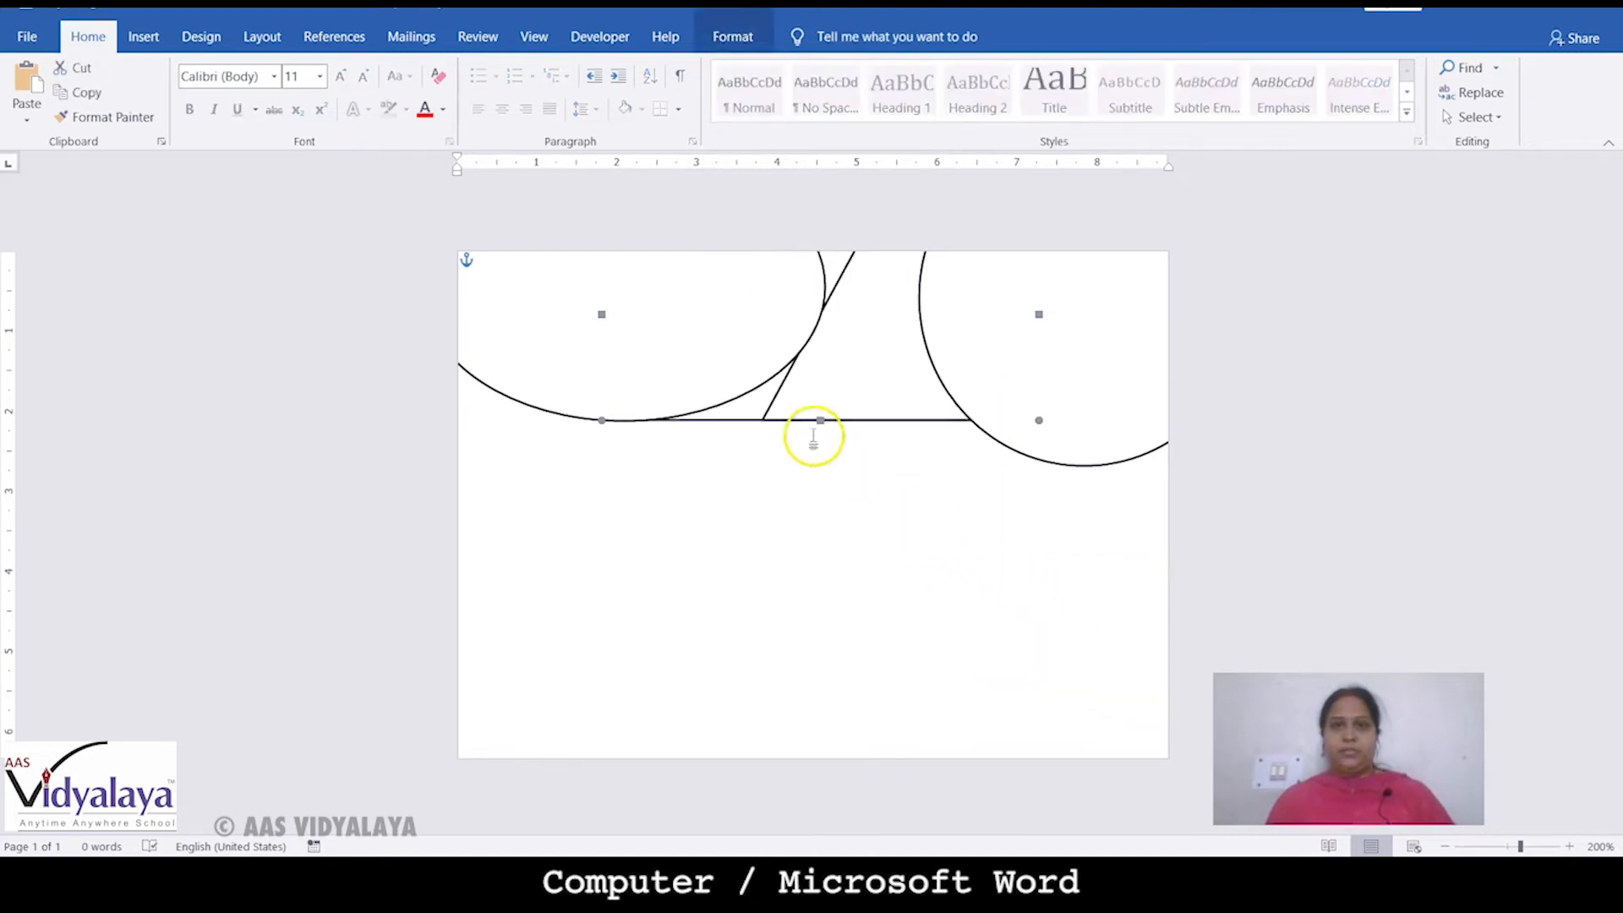
{"action": "right_click", "coordinate": [799, 409]}
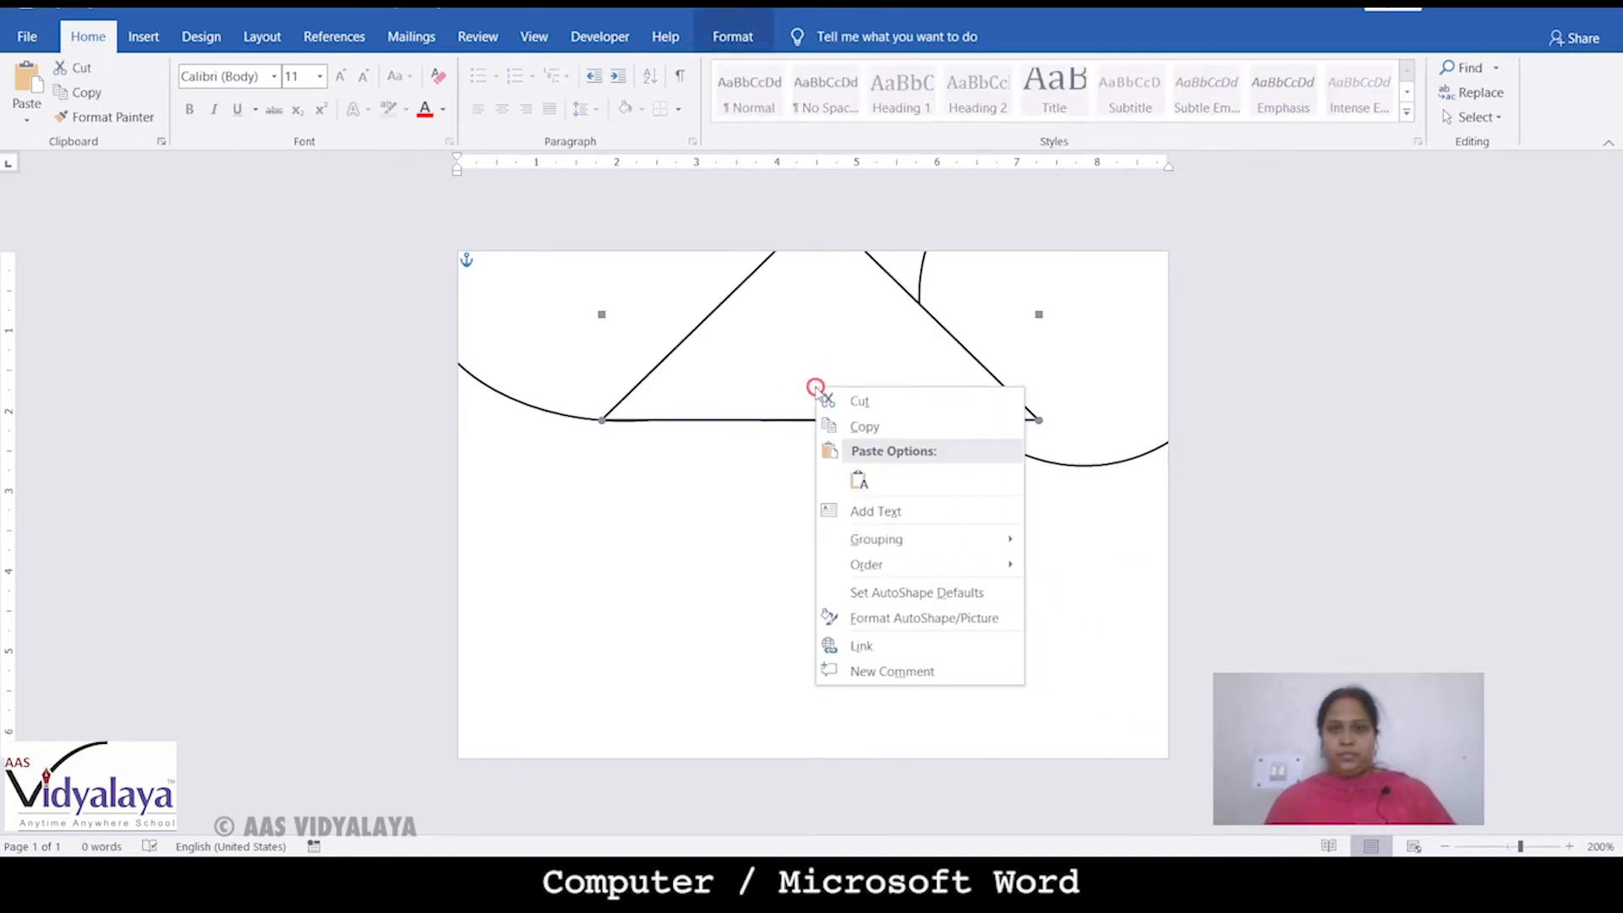
{"action": "mouse_move", "coordinate": [996, 563]}
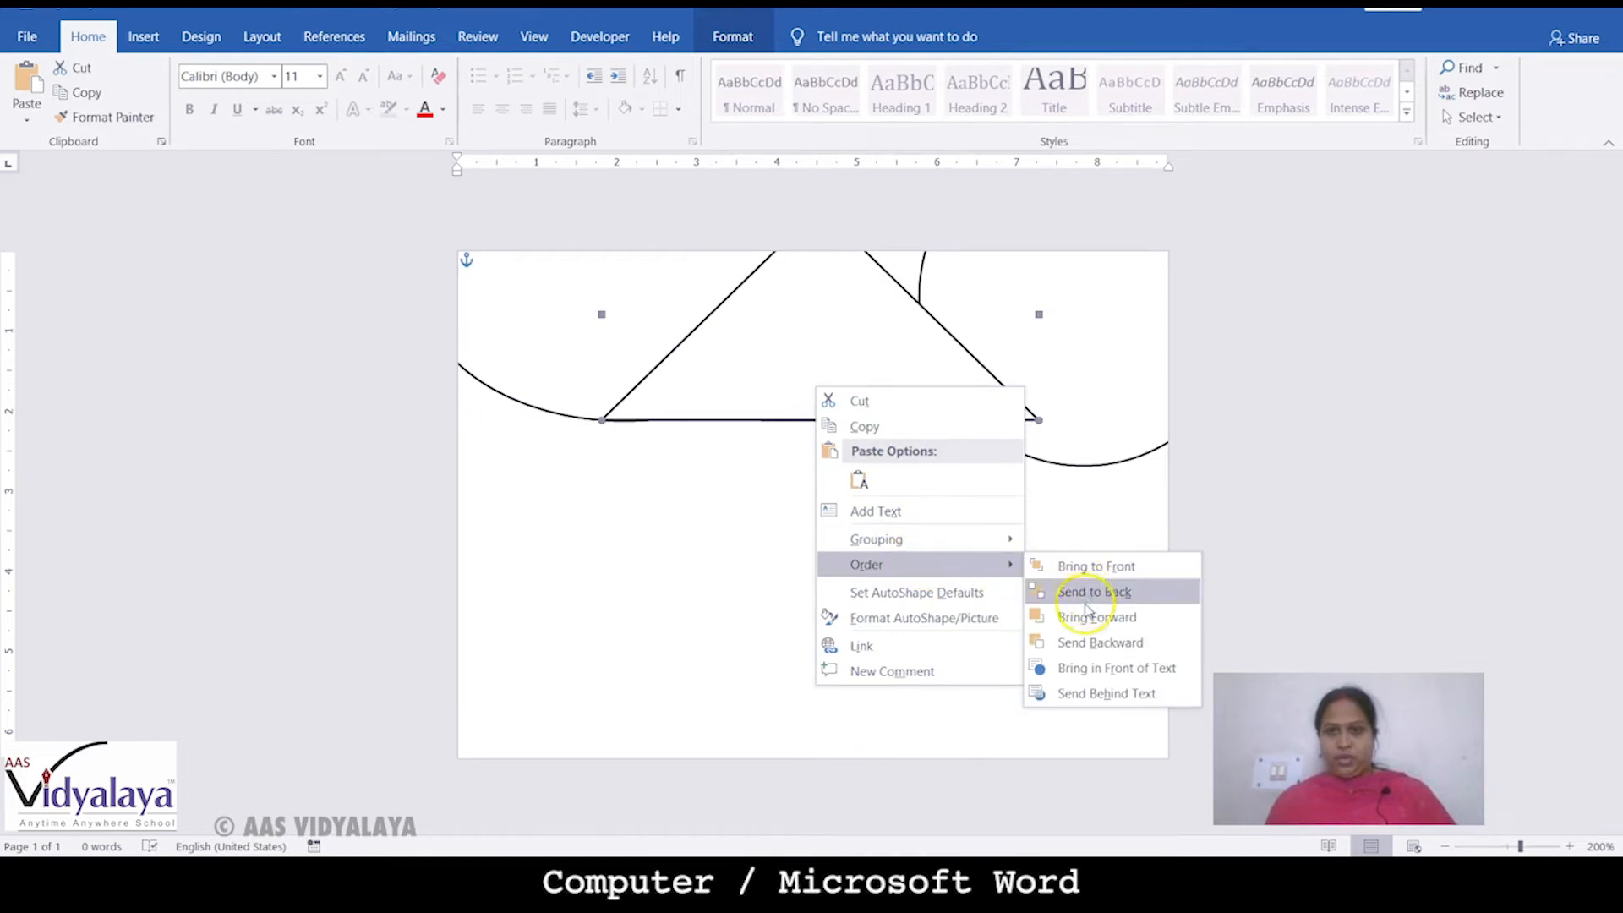
{"action": "left_click", "coordinate": [1075, 644]}
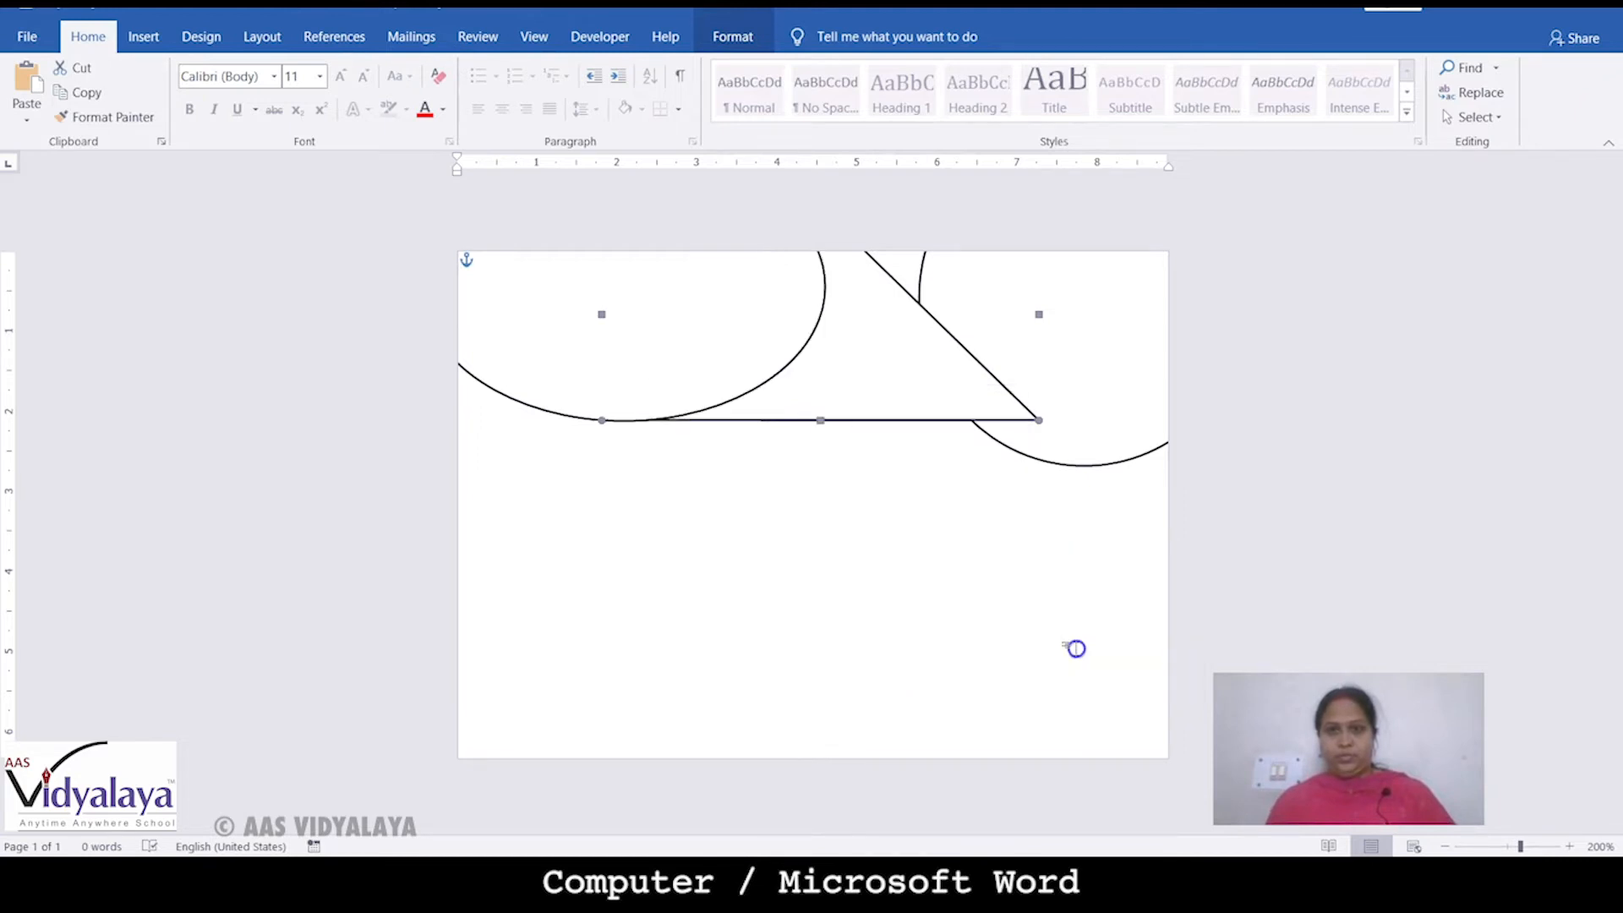
Try bringing the right oval to the front and shifting it up and left over the wide triangle's right corner.
{"action": "left_click", "coordinate": [1009, 446]}
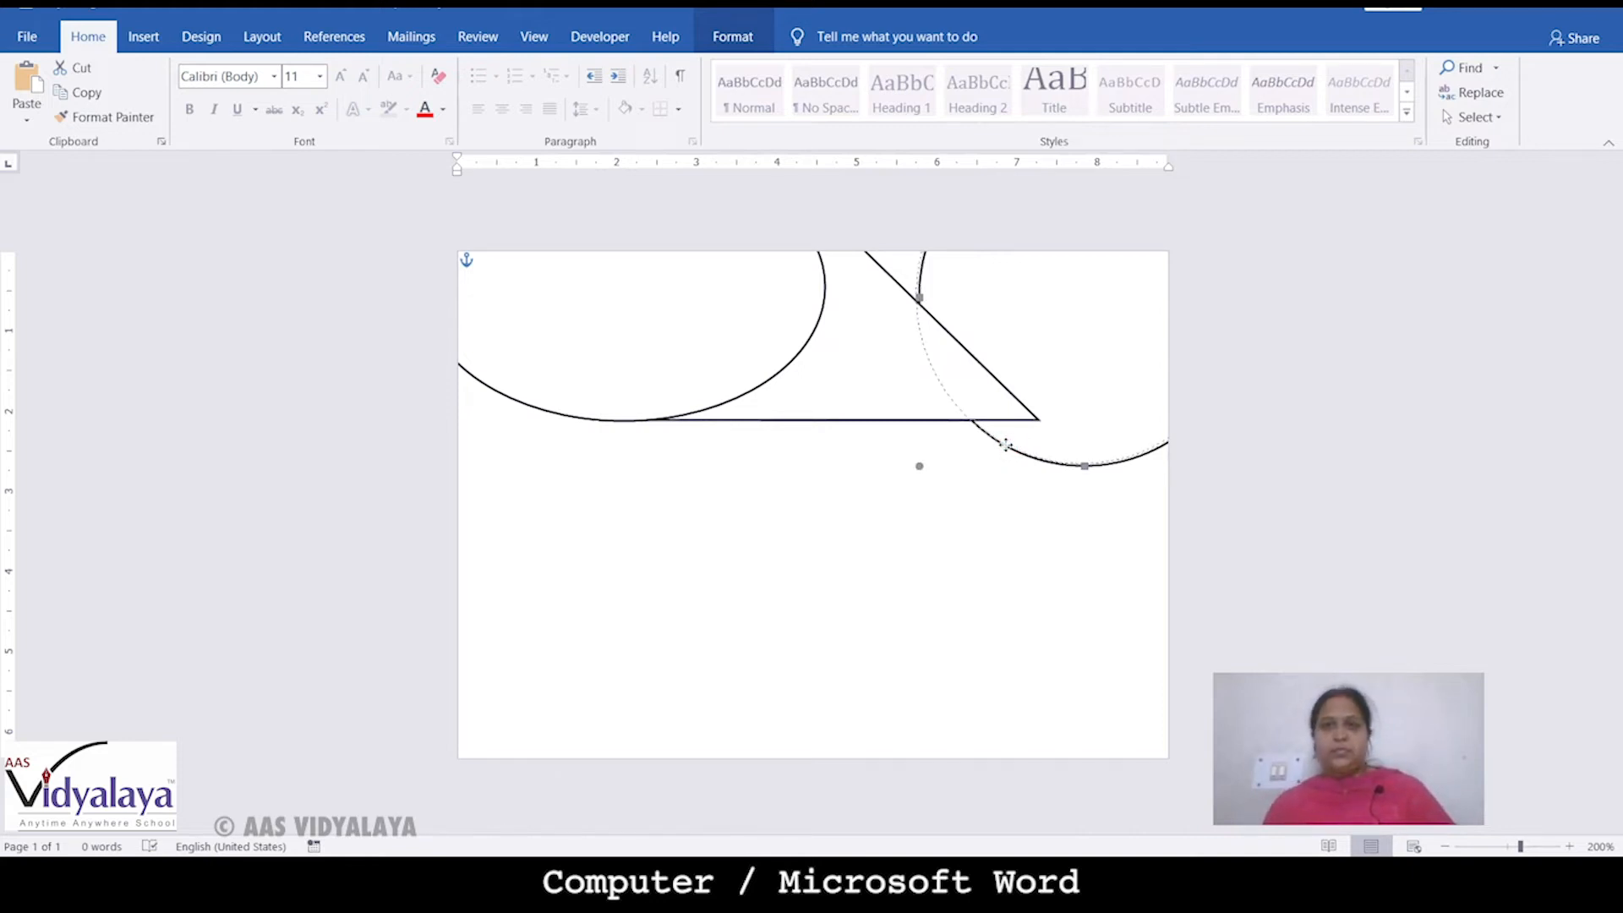
{"action": "mouse_move", "coordinate": [1004, 444]}
{"action": "left_mouse_down"}
{"action": "mouse_move", "coordinate": [1025, 398]}
{"action": "mouse_move", "coordinate": [1012, 453]}
{"action": "left_mouse_up"}
{"action": "right_click", "coordinate": [1057, 430]}
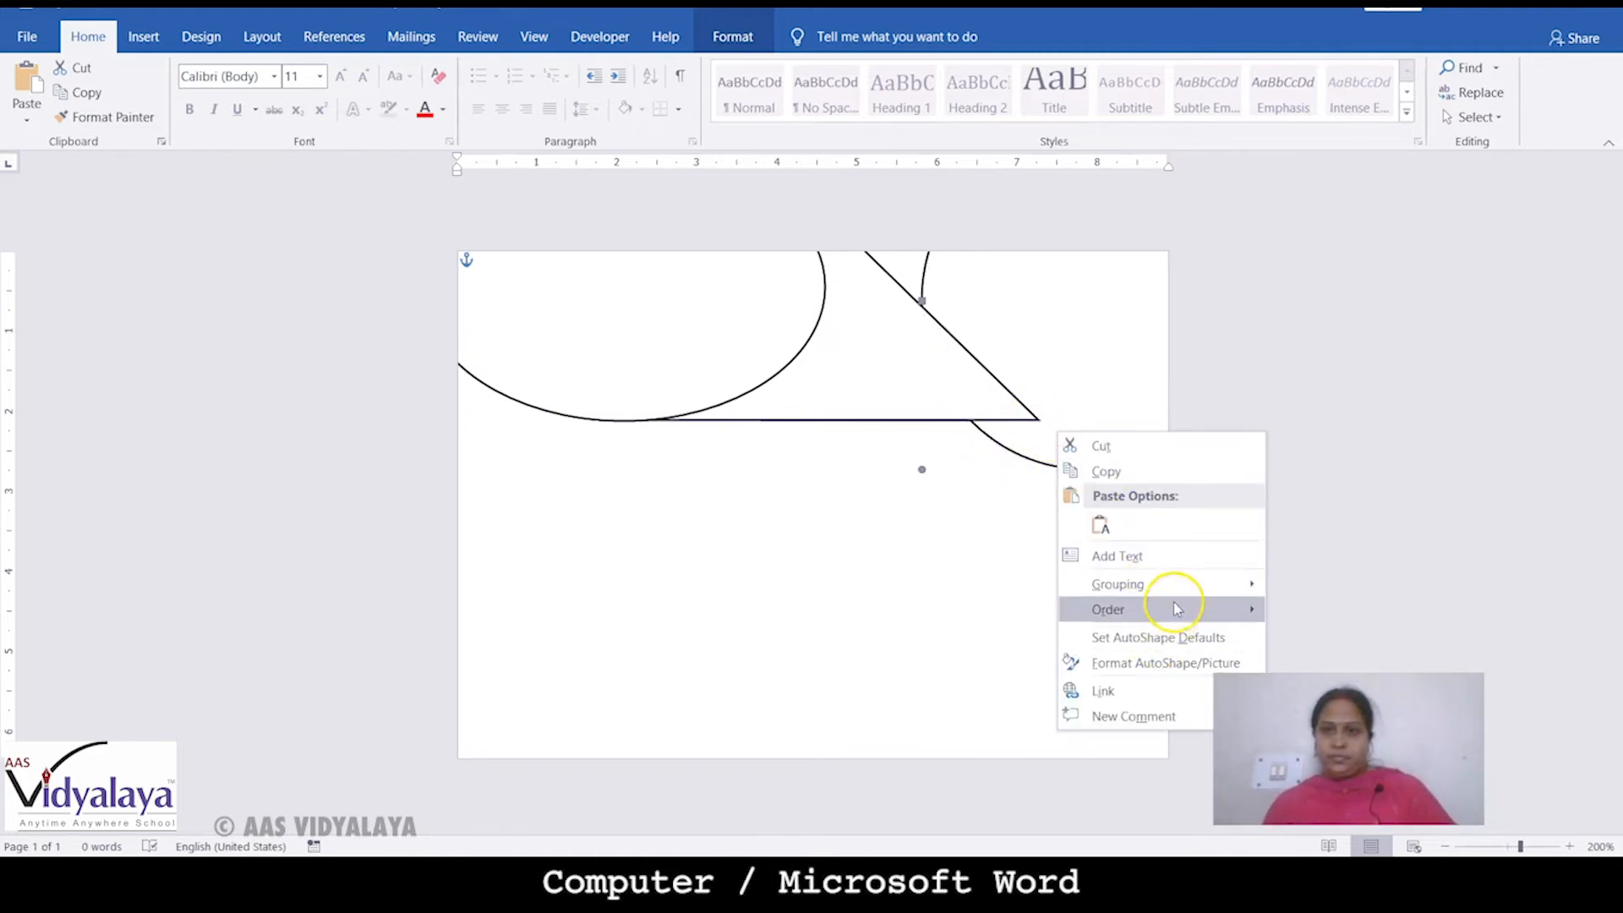
{"action": "mouse_move", "coordinate": [1195, 608]}
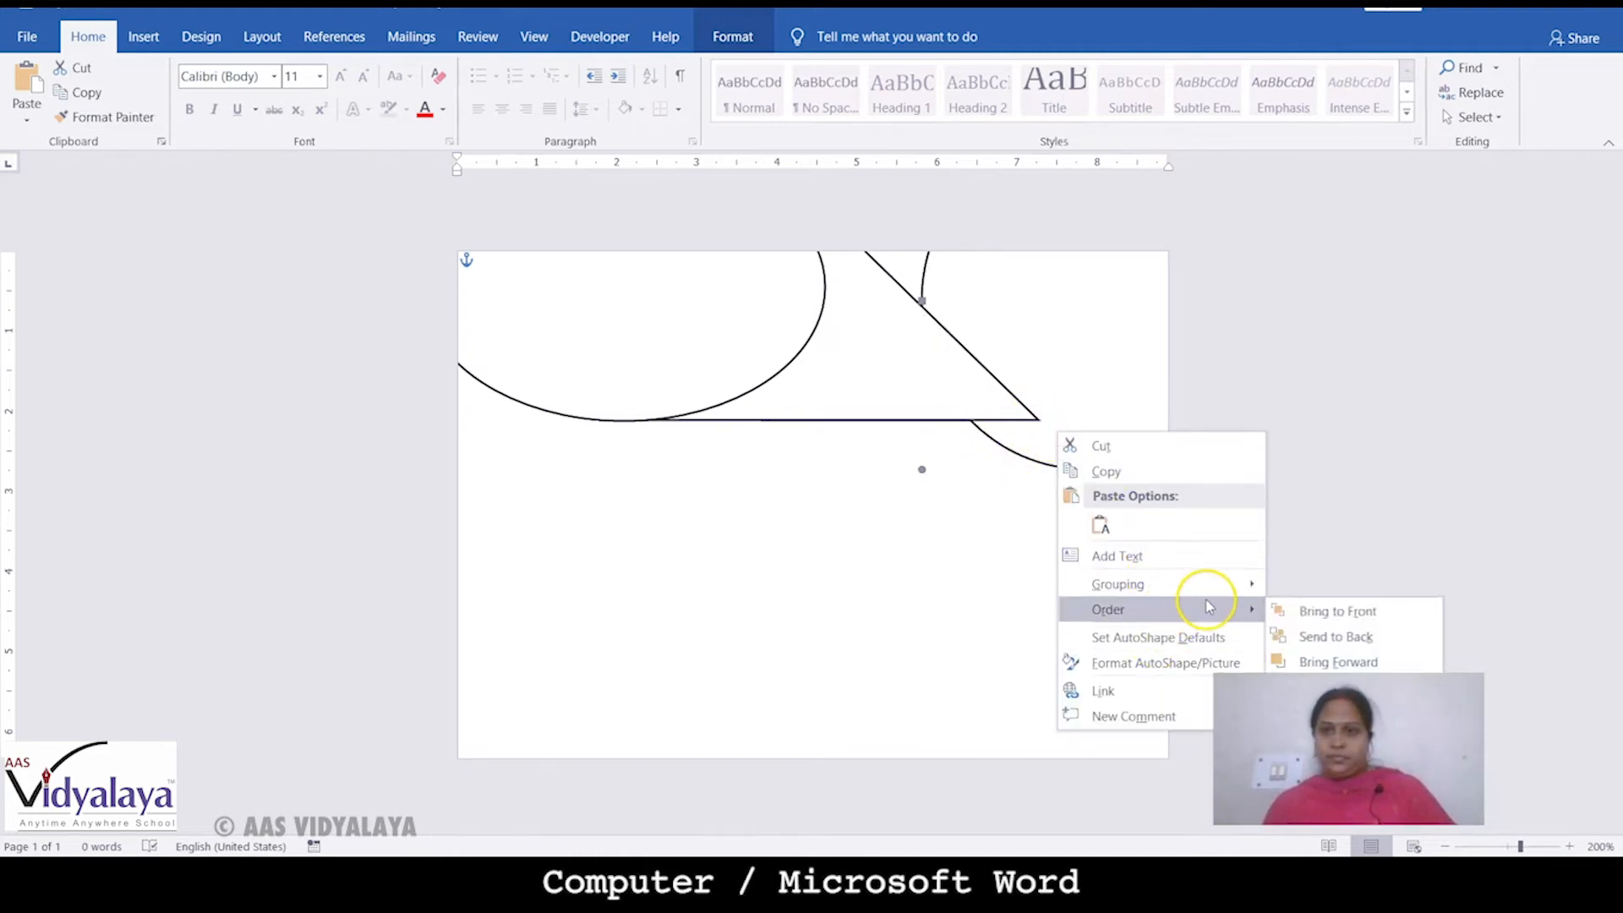
{"action": "left_click", "coordinate": [1343, 618]}
{"action": "left_click_drag", "start_coordinate": [981, 392], "coordinate": [963, 376]}
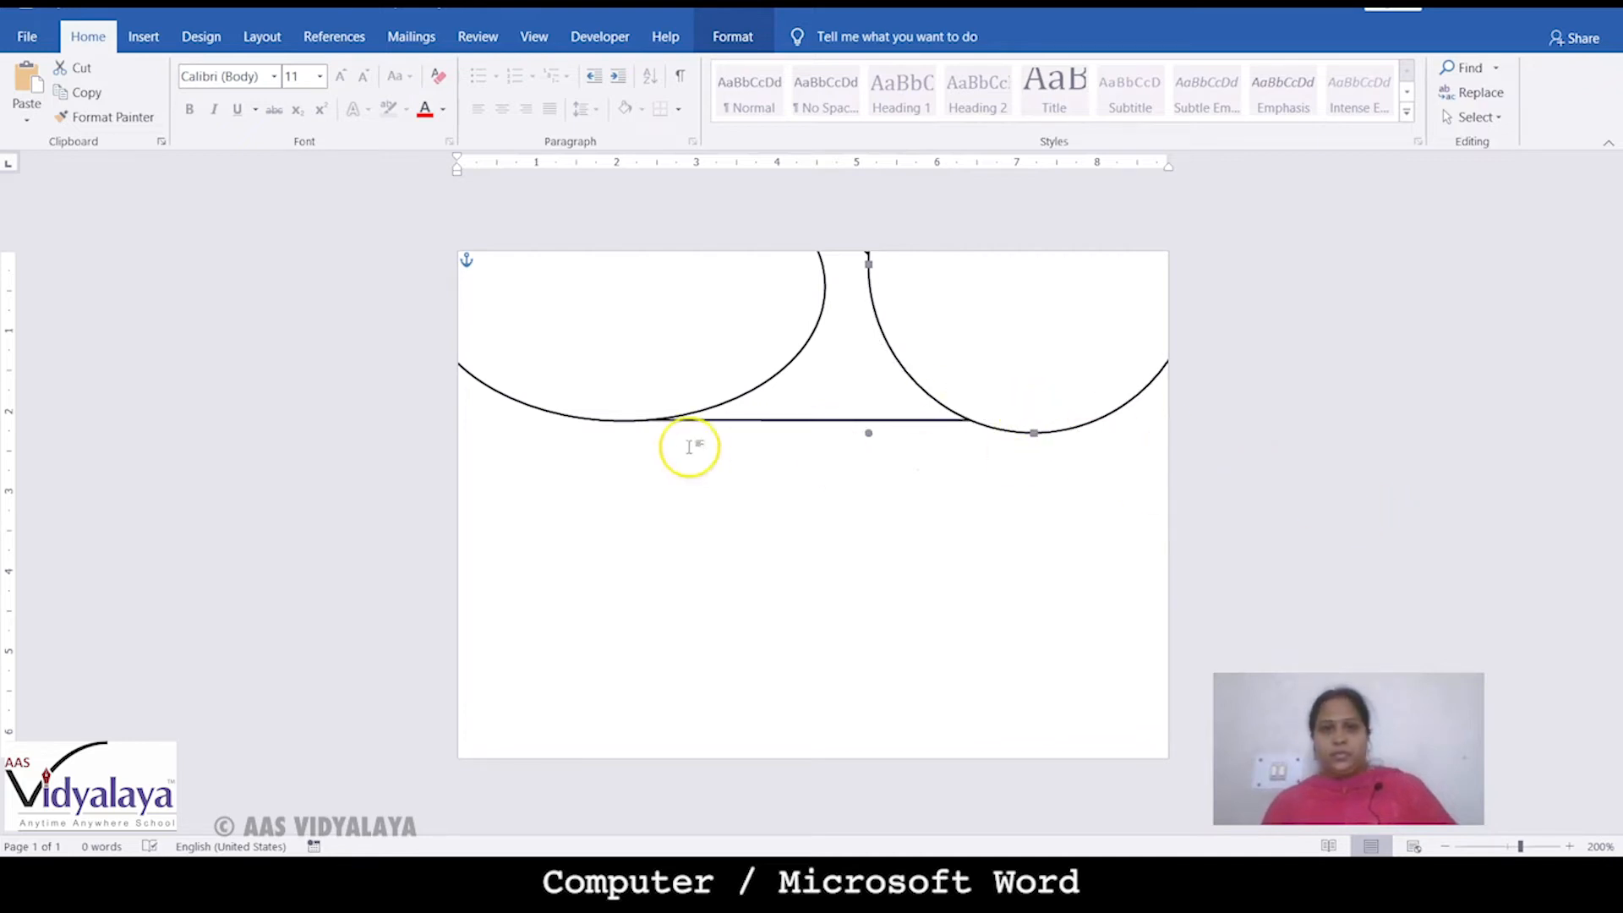
Undo the right oval's moves and reordering and the earlier stacking changes to the left oval and wide triangle.
{"action": "key", "text": "ctrl+z"}
{"action": "key", "text": "ctrl+z"}
{"action": "key", "text": "ctrl+z"}
{"action": "key", "text": "ctrl+z"}
{"action": "key", "text": "ctrl+z"}
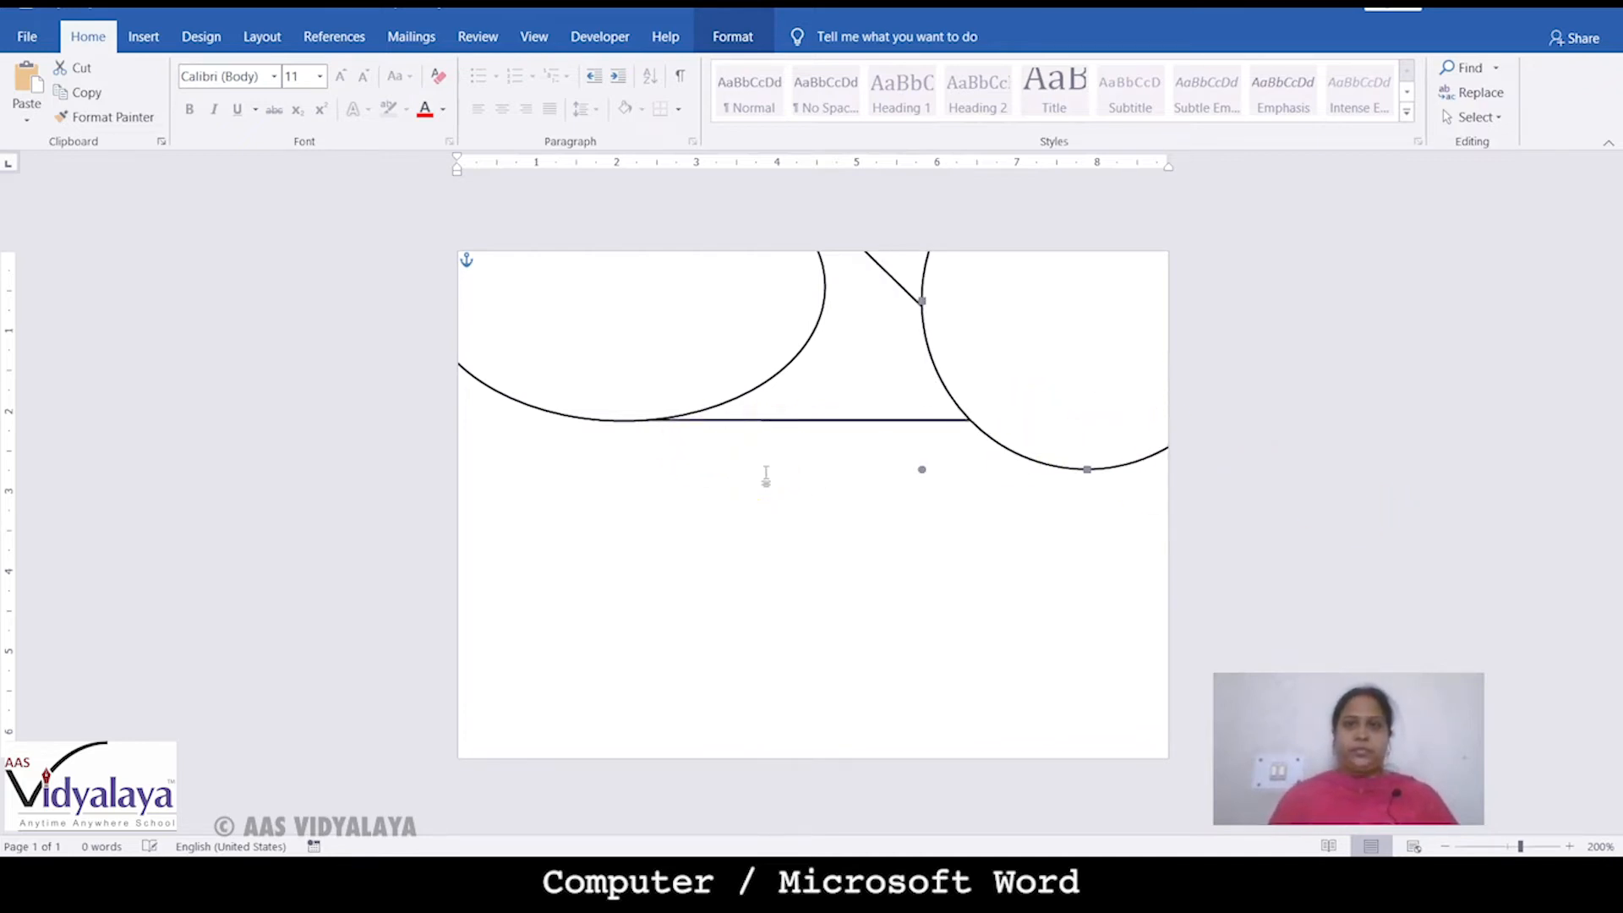
{"action": "key", "text": "ctrl+z"}
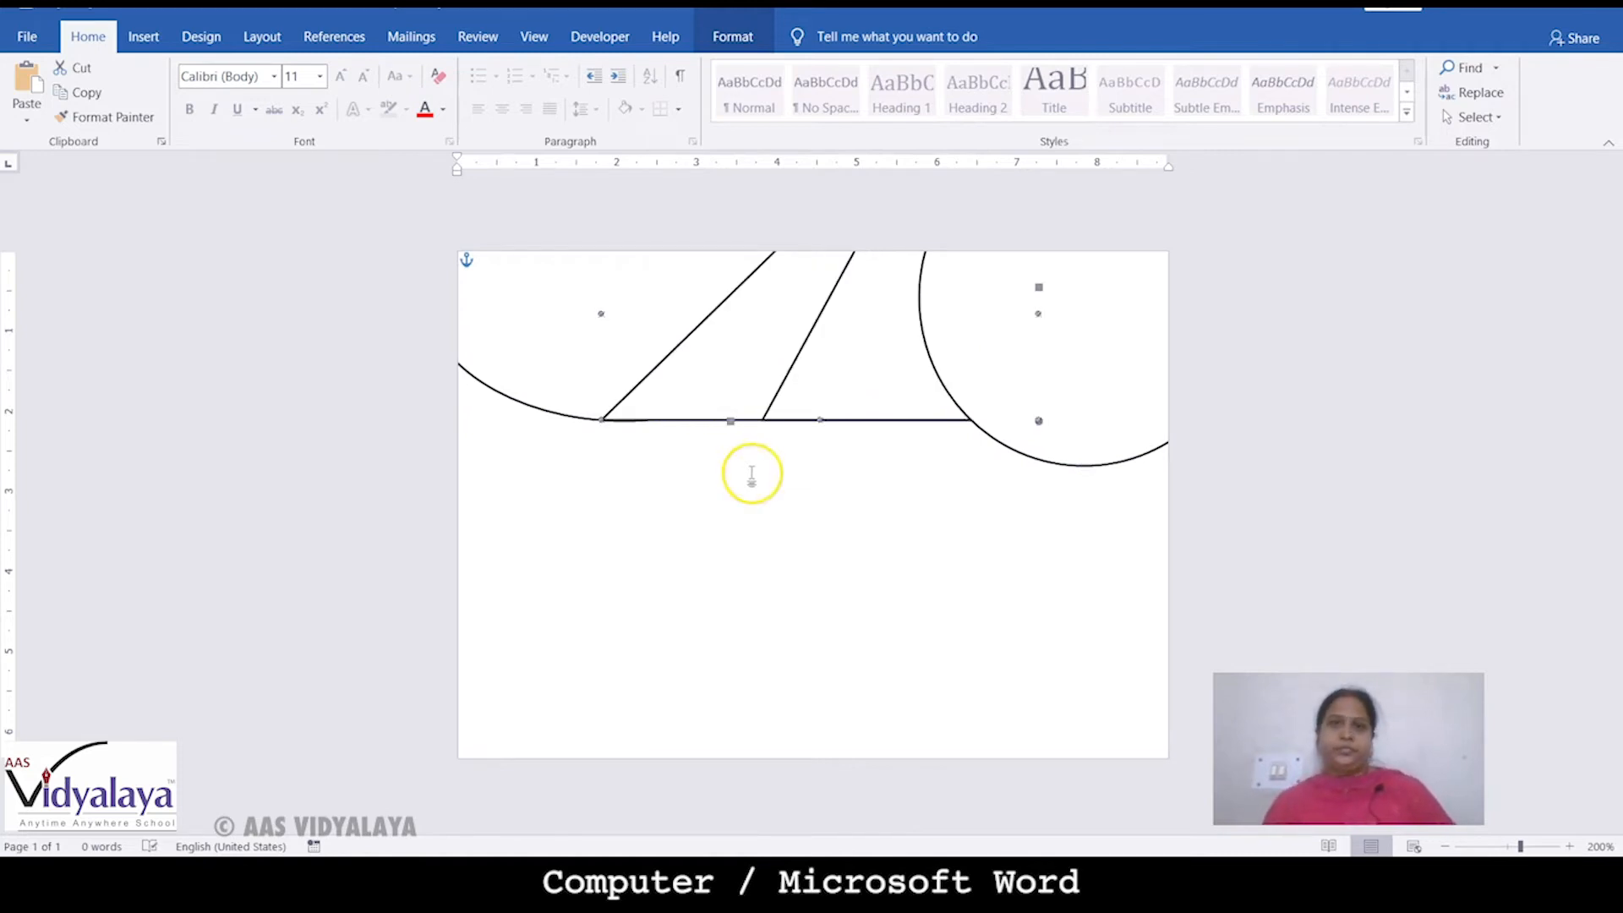
Bring the selected left oval and wide triangle to the front of the stacking order.
{"action": "right_click", "coordinate": [741, 420]}
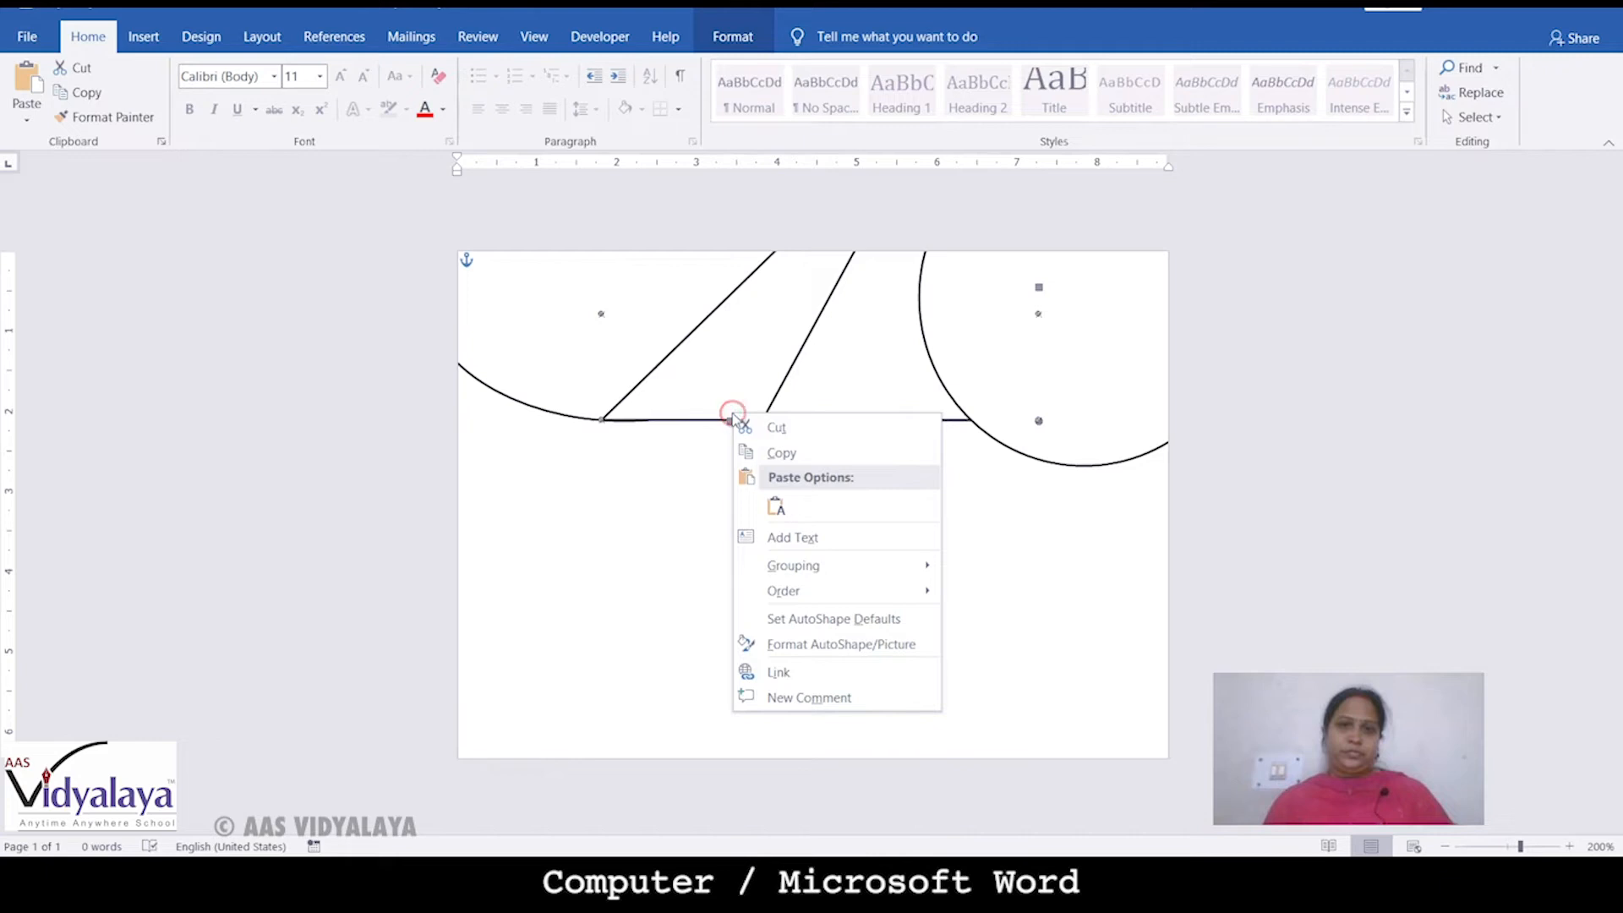
{"action": "mouse_move", "coordinate": [797, 578]}
{"action": "left_click", "coordinate": [999, 591]}
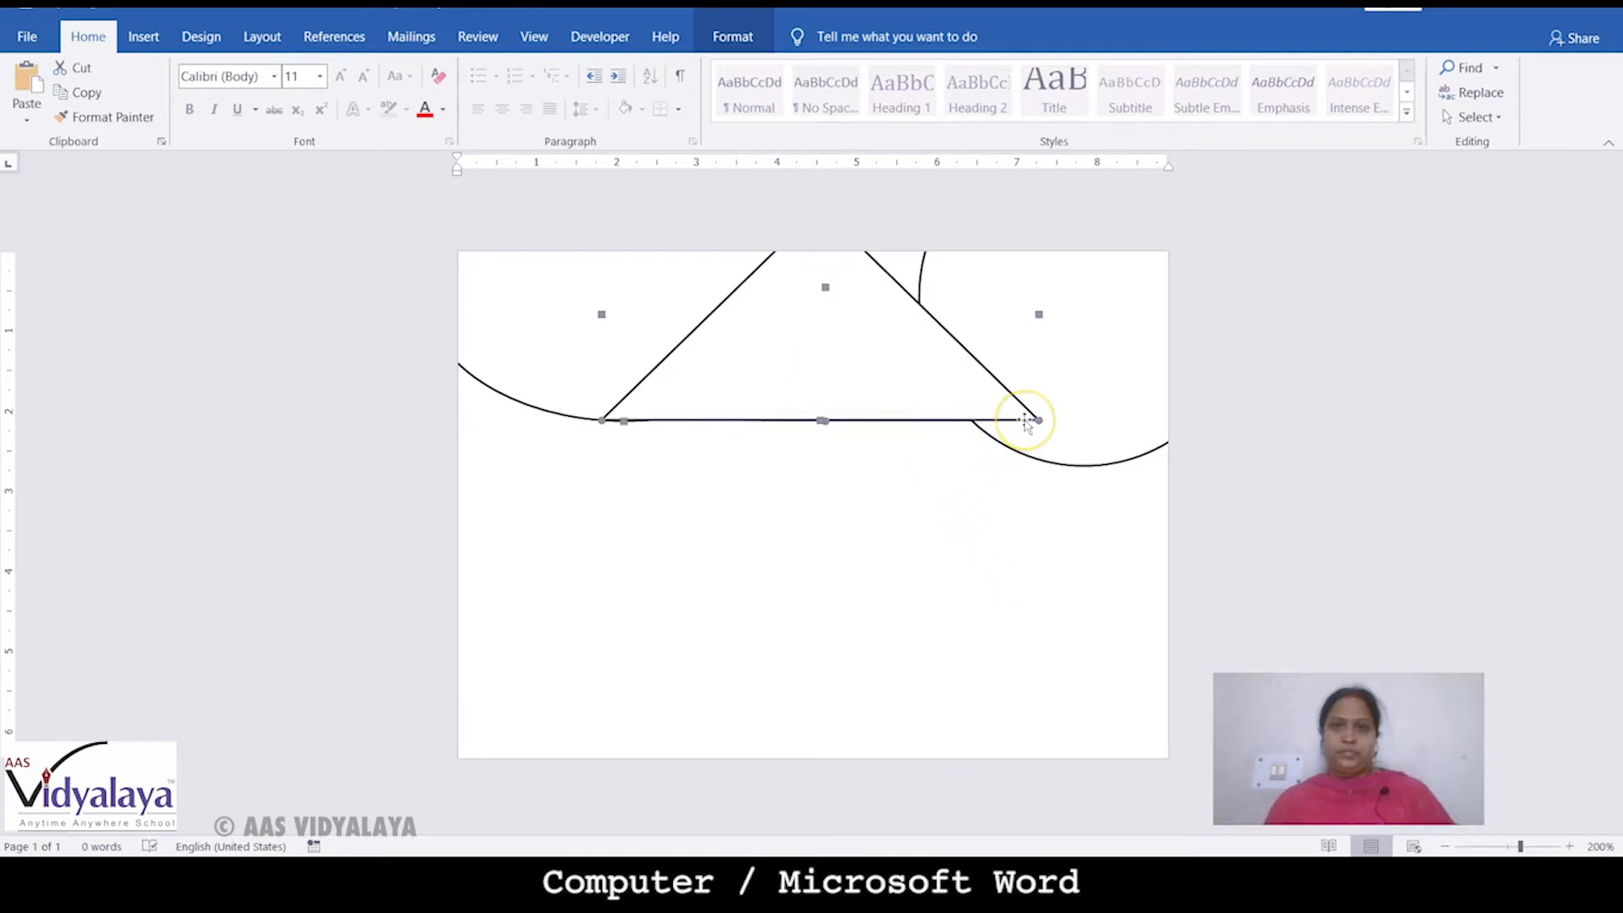
{"action": "left_click", "coordinate": [868, 573]}
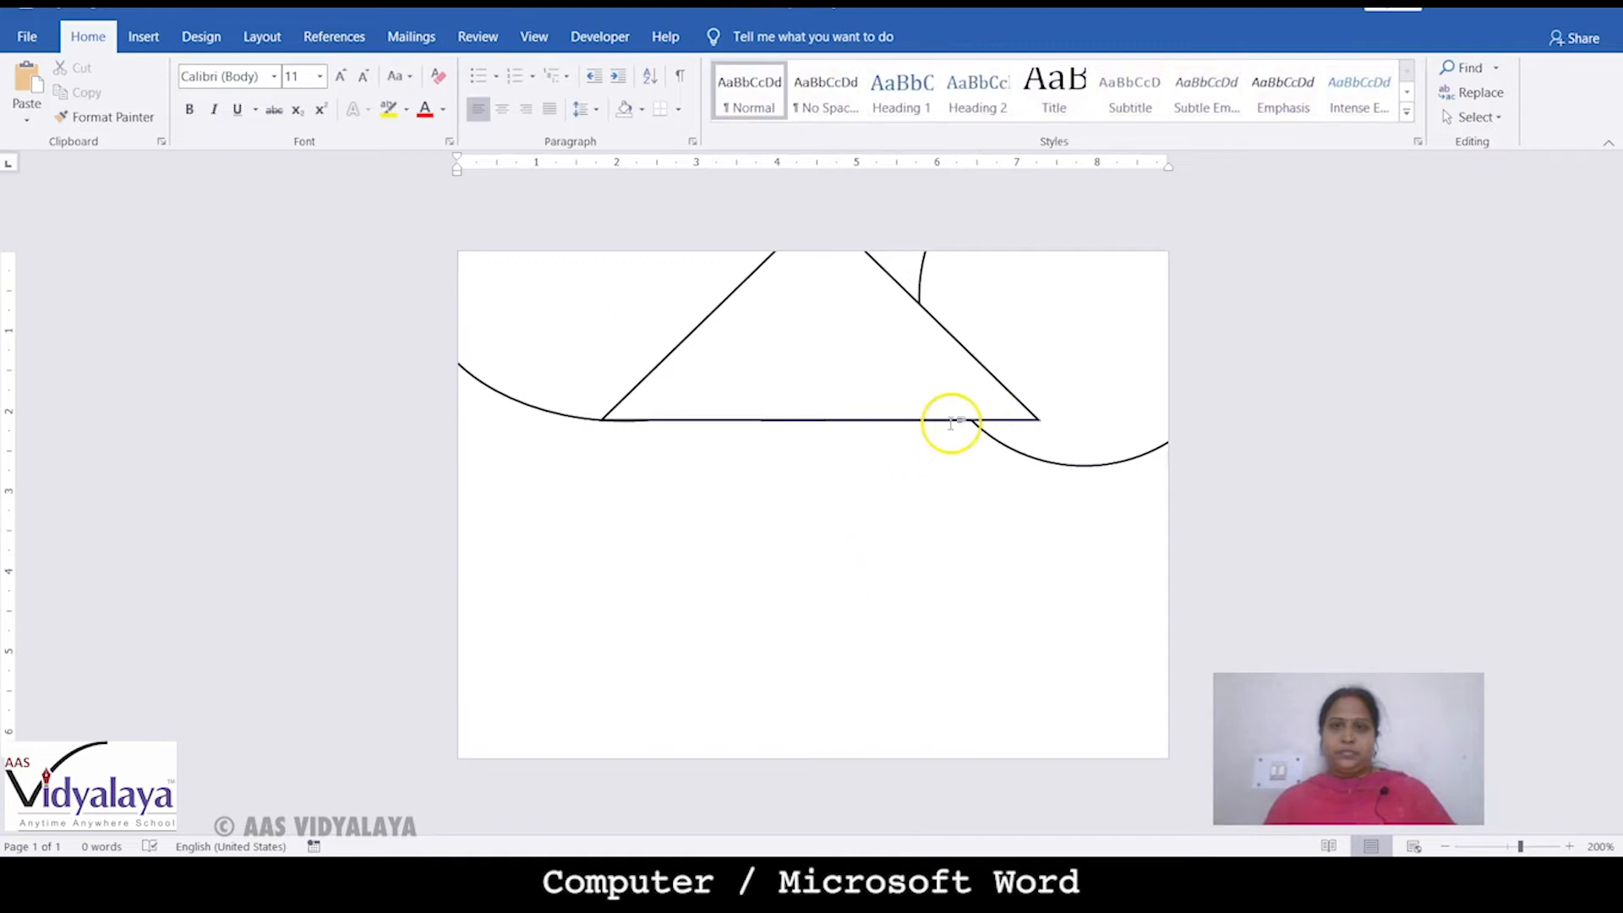
Send the wide triangle backward two levels, placing it behind both the left and right ovals.
{"action": "left_click", "coordinate": [943, 420]}
{"action": "right_click", "coordinate": [943, 420]}
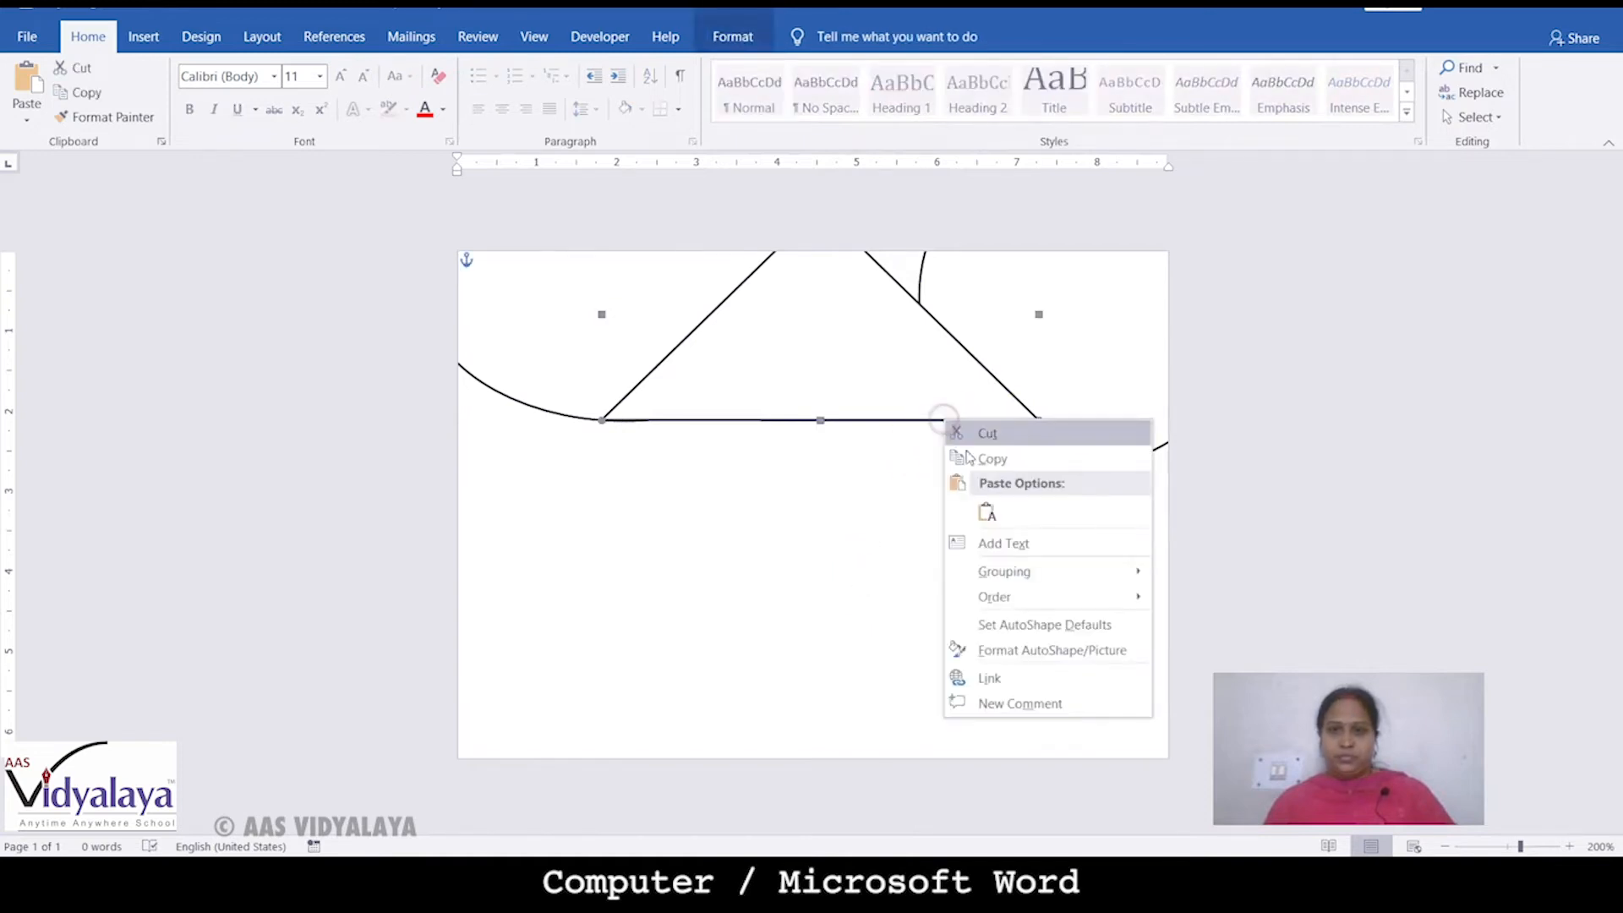
{"action": "mouse_move", "coordinate": [1012, 600]}
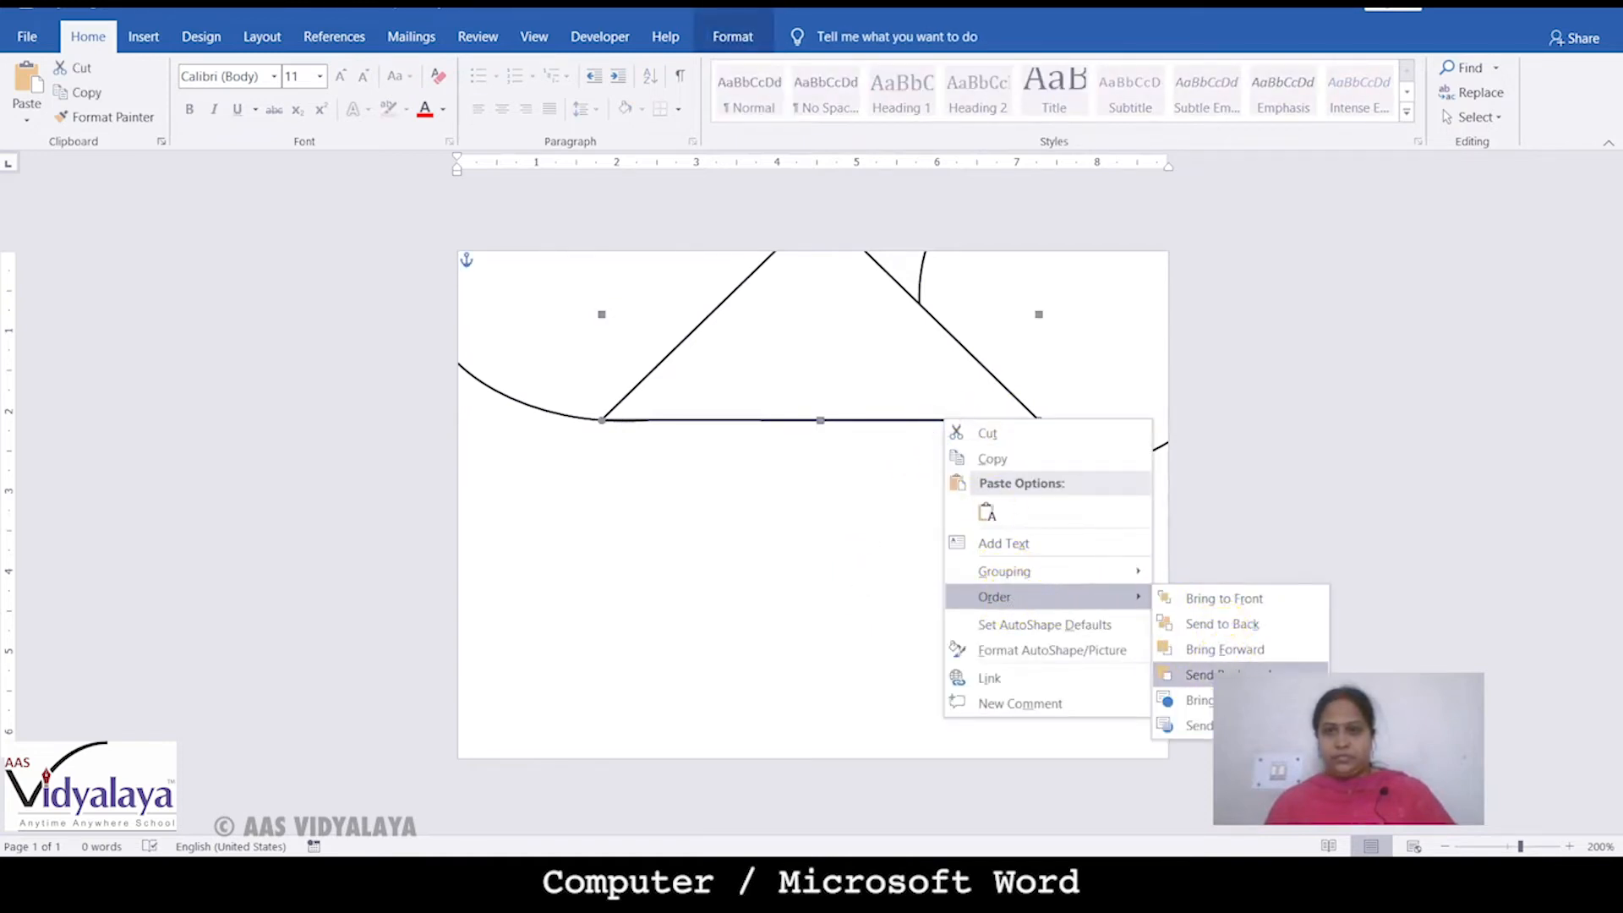
{"action": "left_click", "coordinate": [1191, 676]}
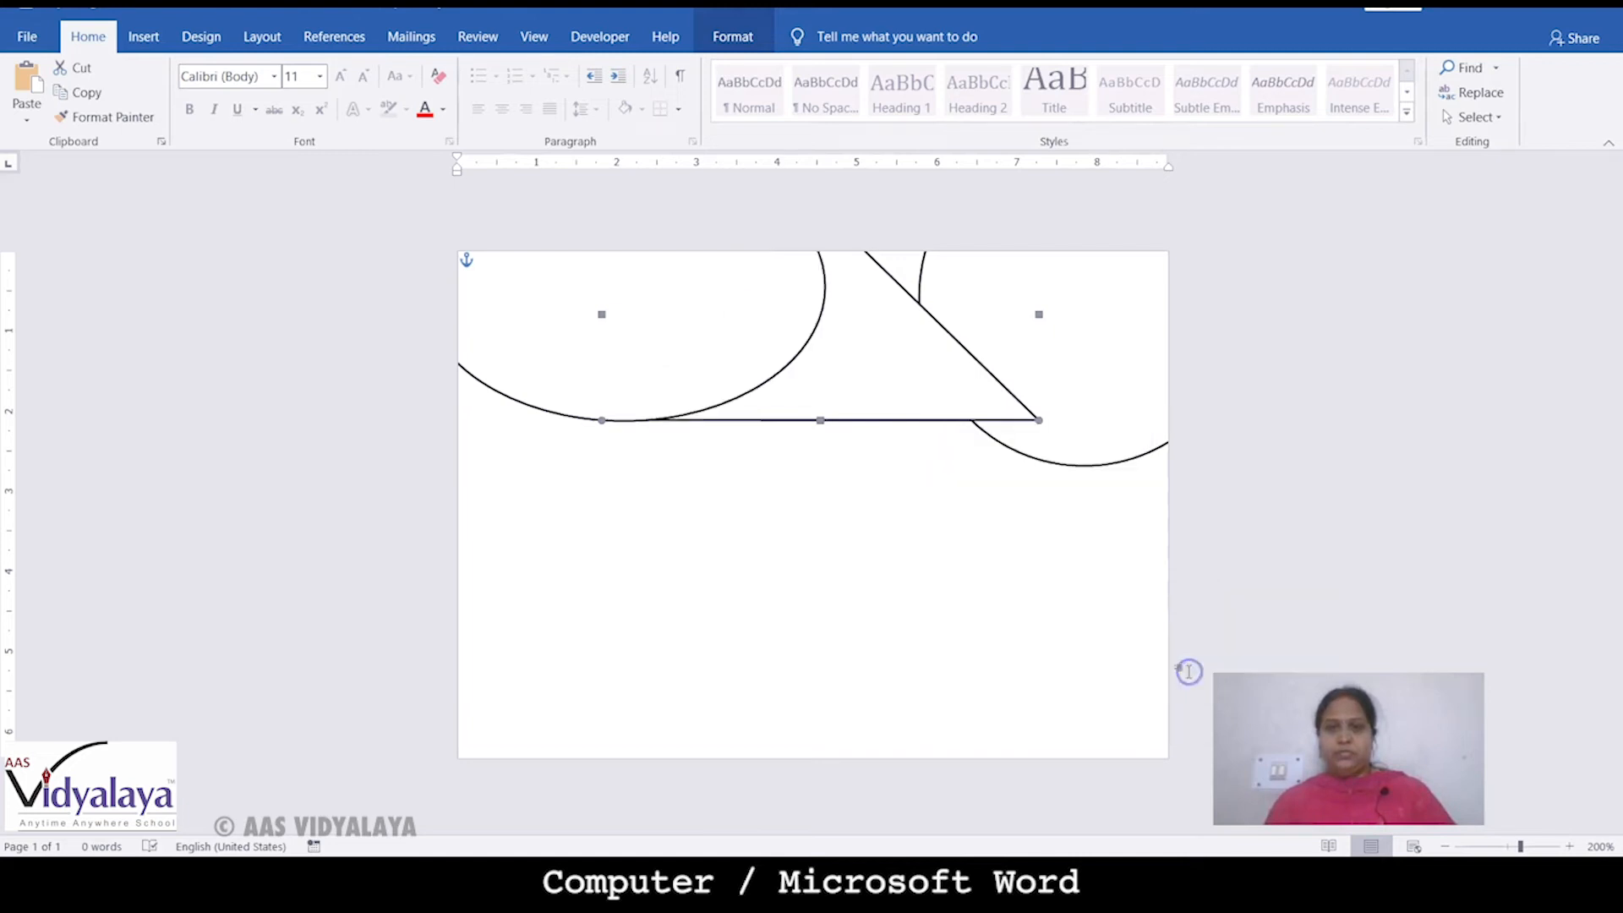
{"action": "right_click", "coordinate": [909, 419]}
{"action": "mouse_move", "coordinate": [1090, 597]}
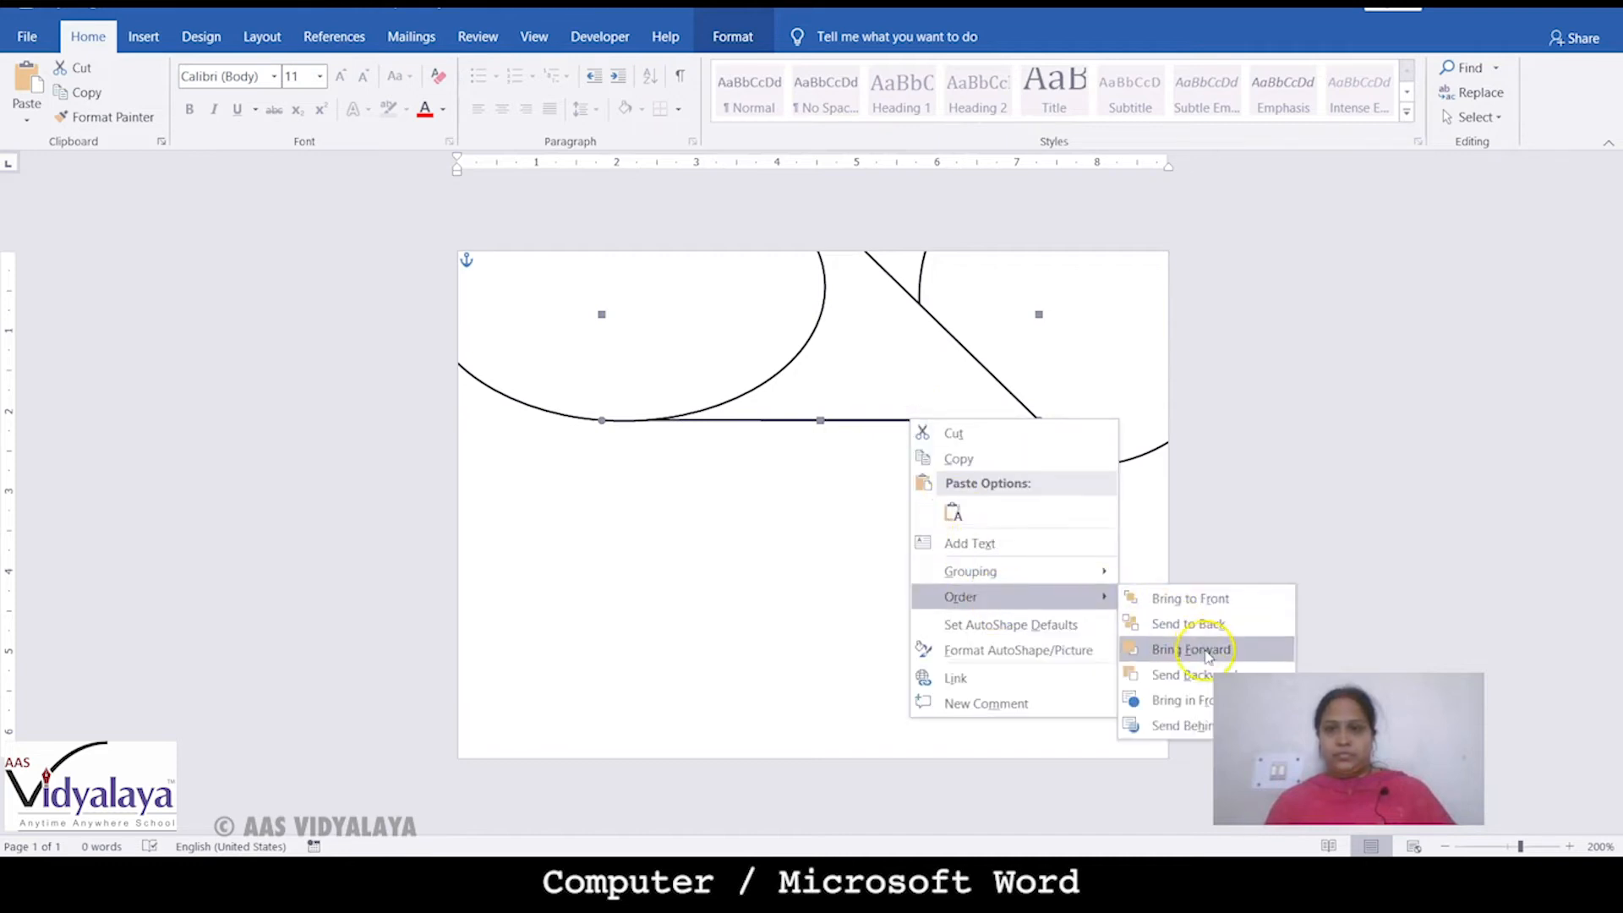
{"action": "left_click", "coordinate": [1207, 676]}
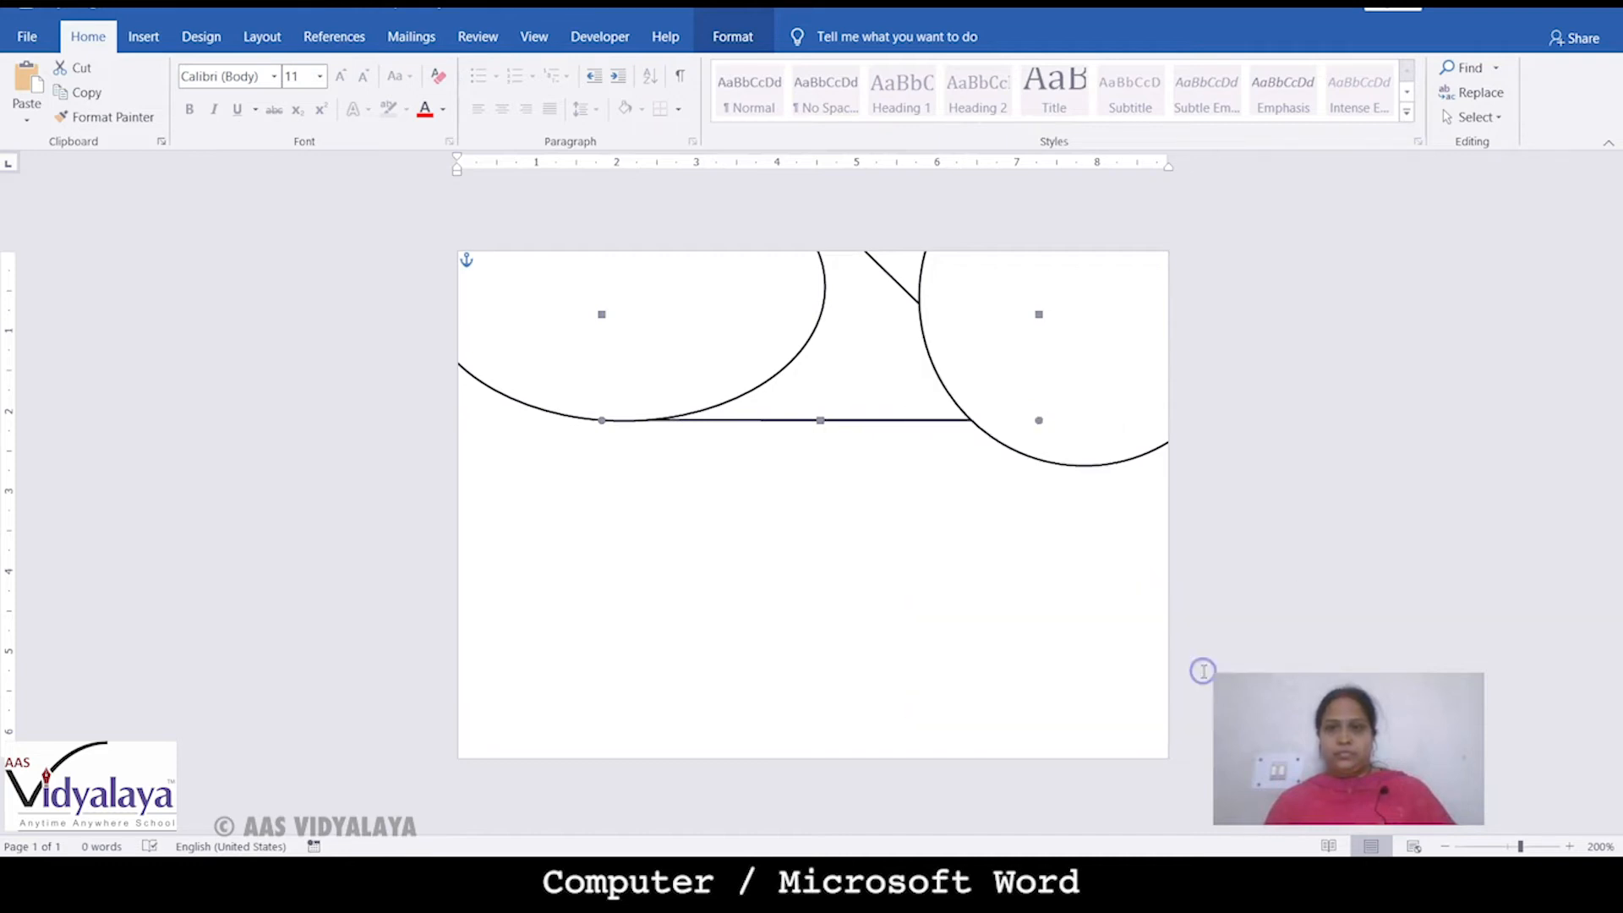
{"action": "left_click", "coordinate": [783, 512]}
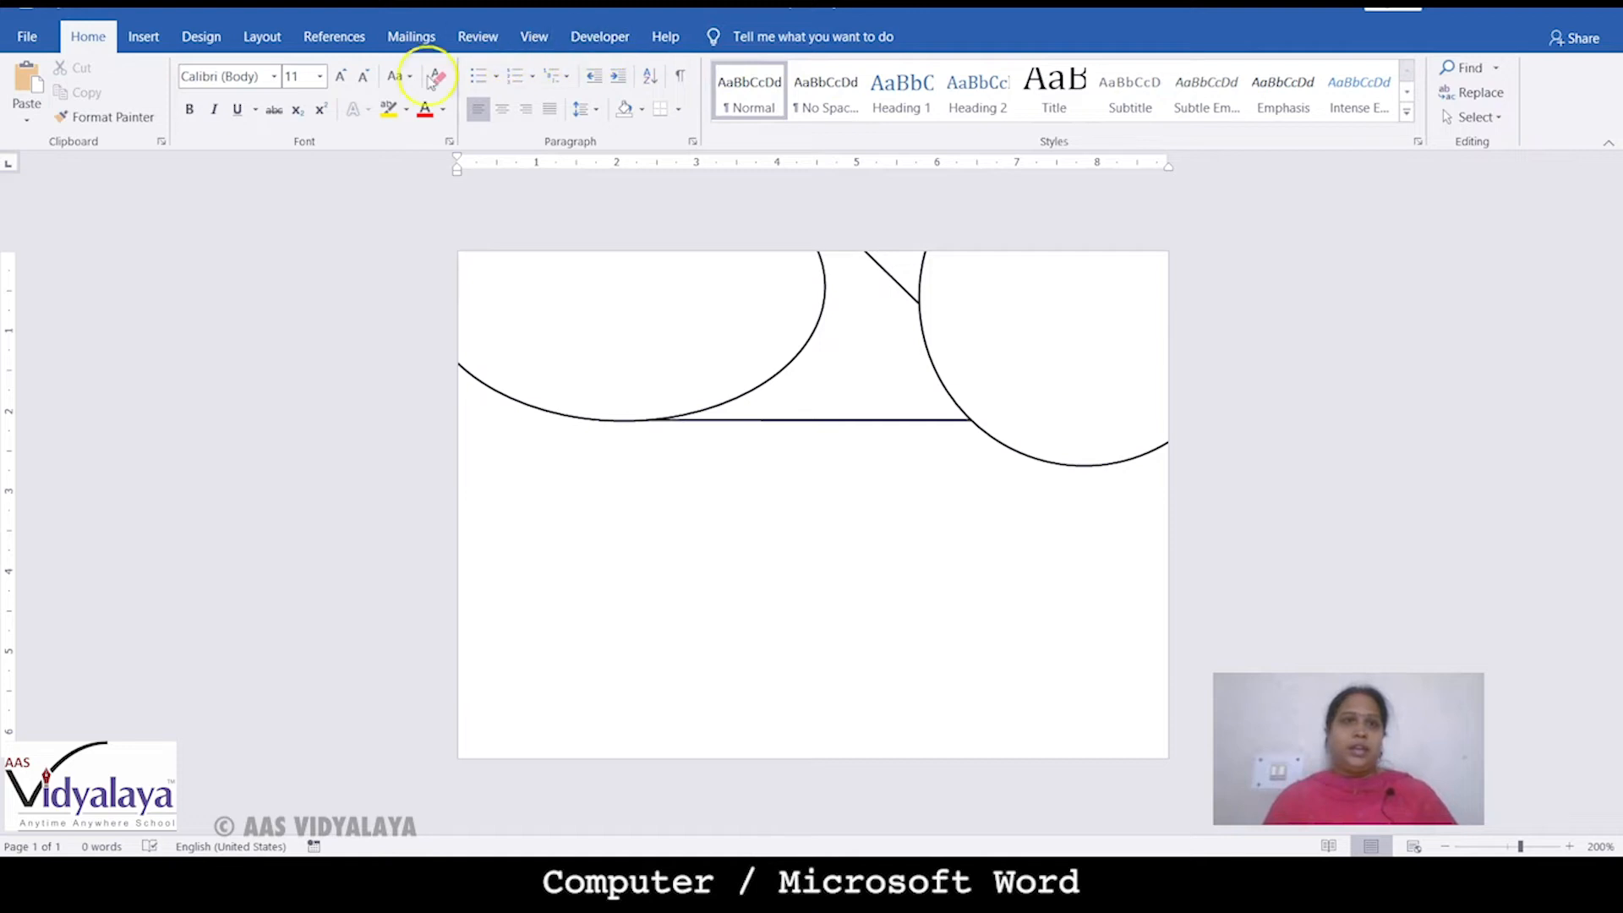
Fill the left oval with a dark red theme colour.
{"action": "left_click", "coordinate": [686, 352]}
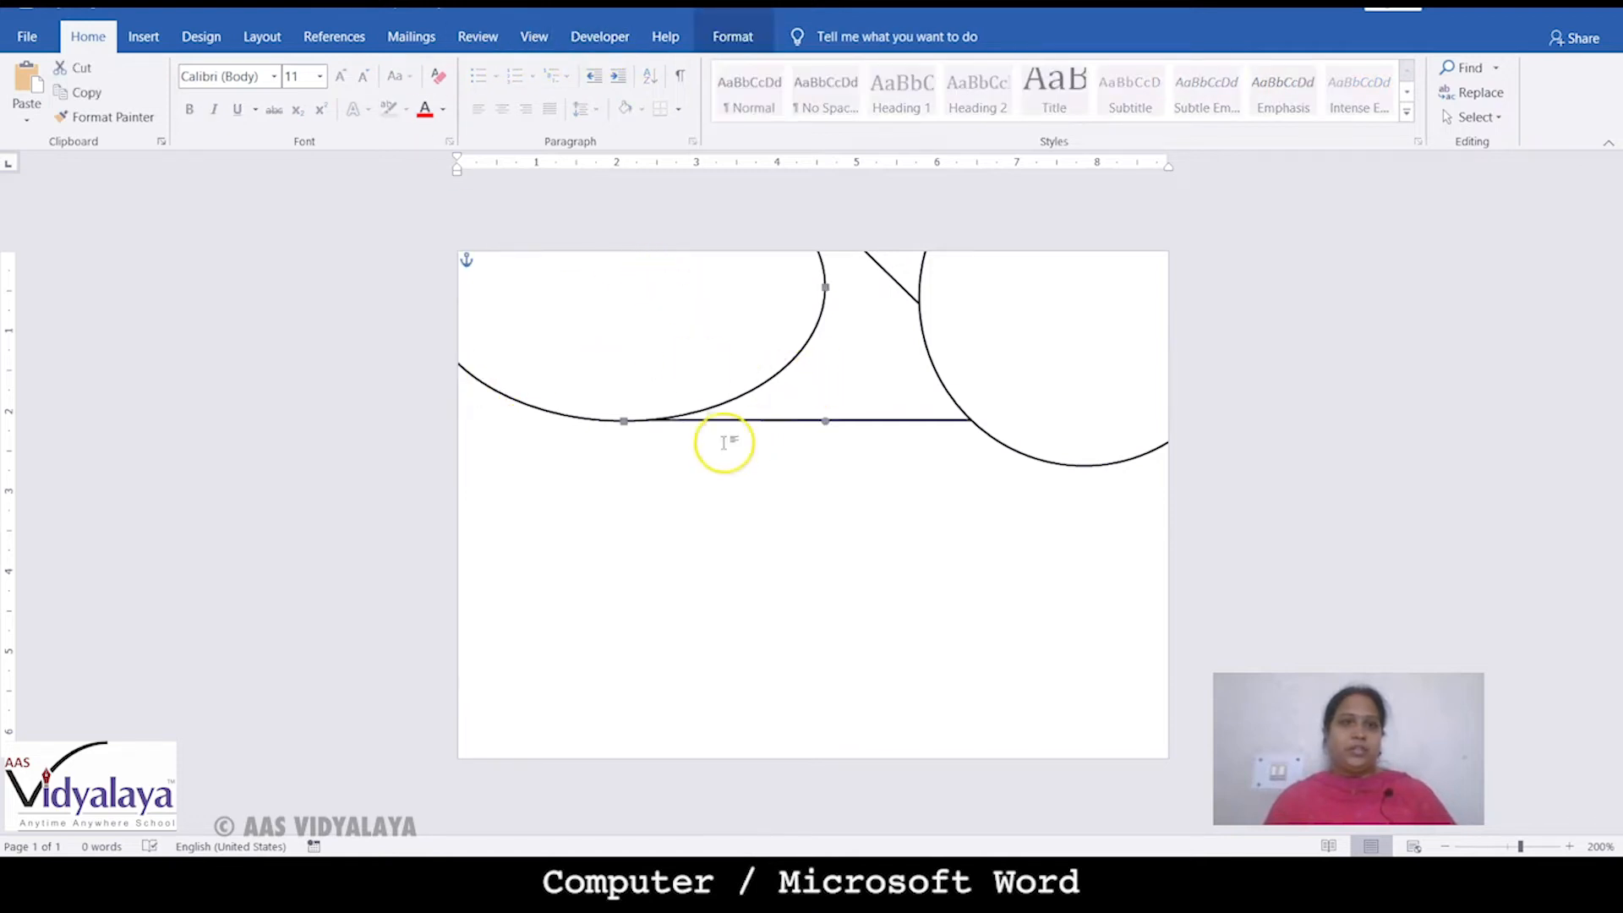
{"action": "left_click", "coordinate": [726, 38]}
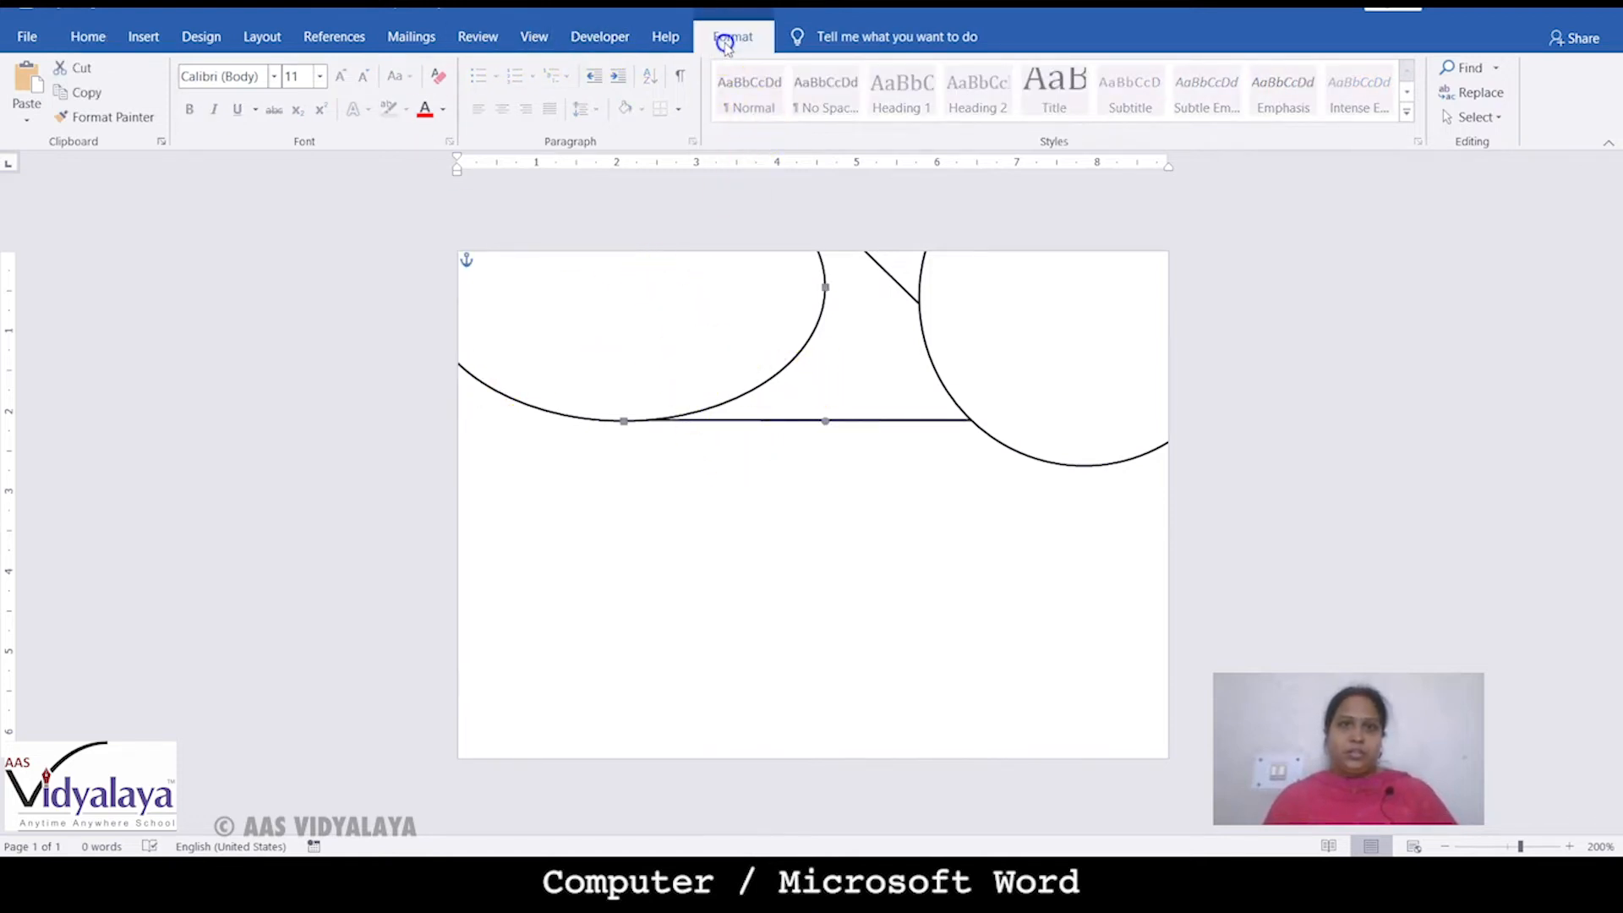
{"action": "left_click", "coordinate": [786, 69]}
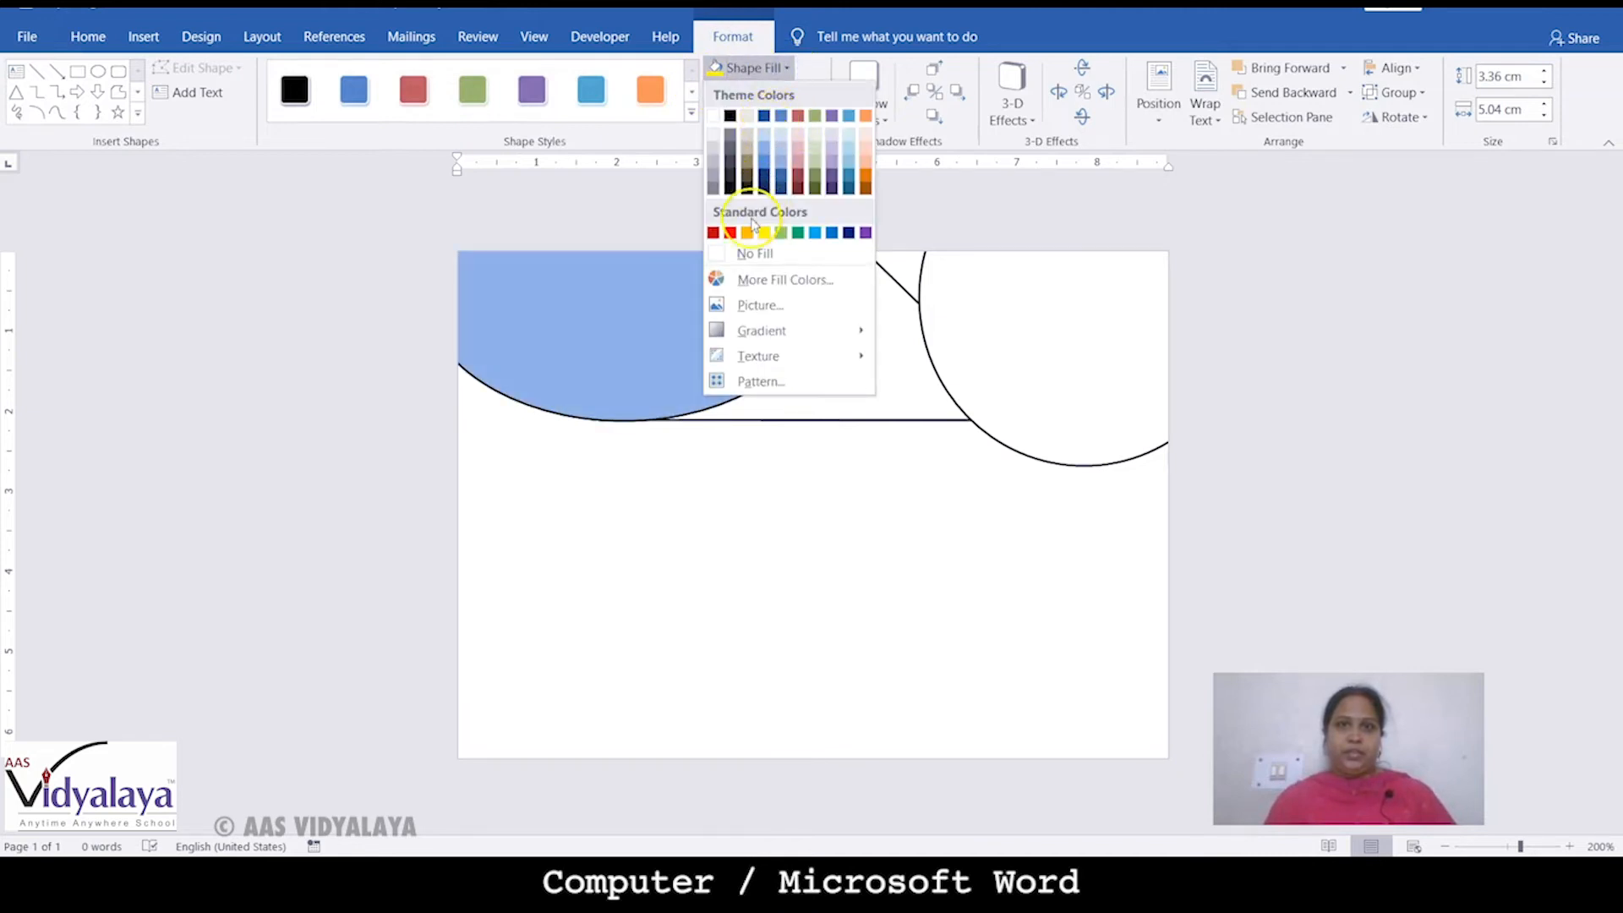
{"action": "left_click", "coordinate": [799, 181]}
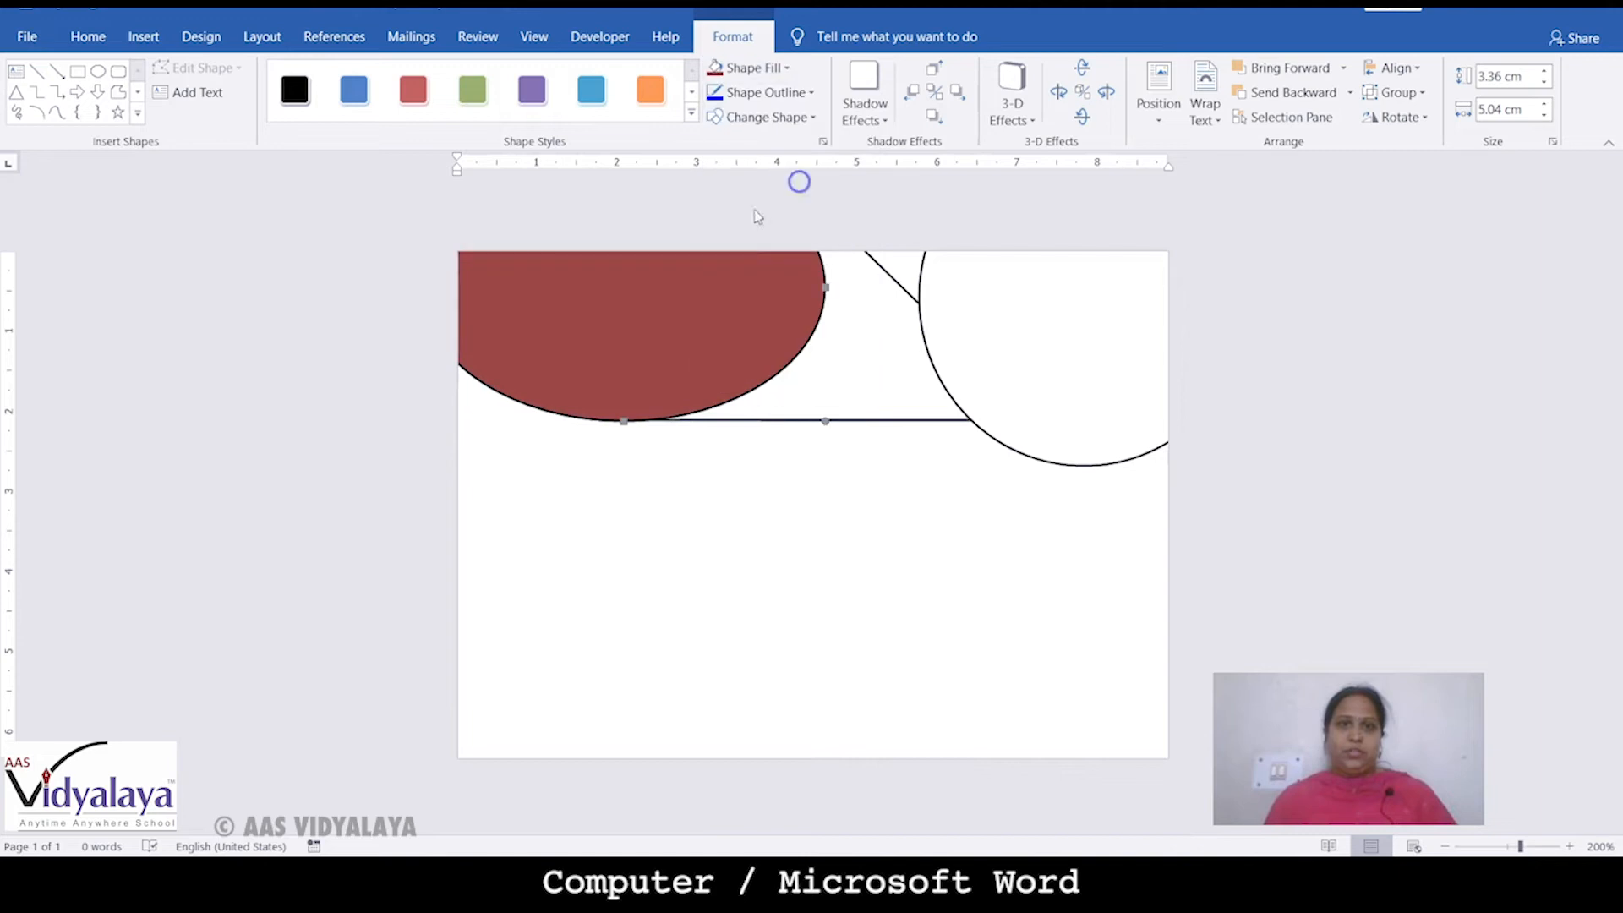
Fill the wide triangle with light green and the triangle behind it with orange.
{"action": "left_click", "coordinate": [854, 338]}
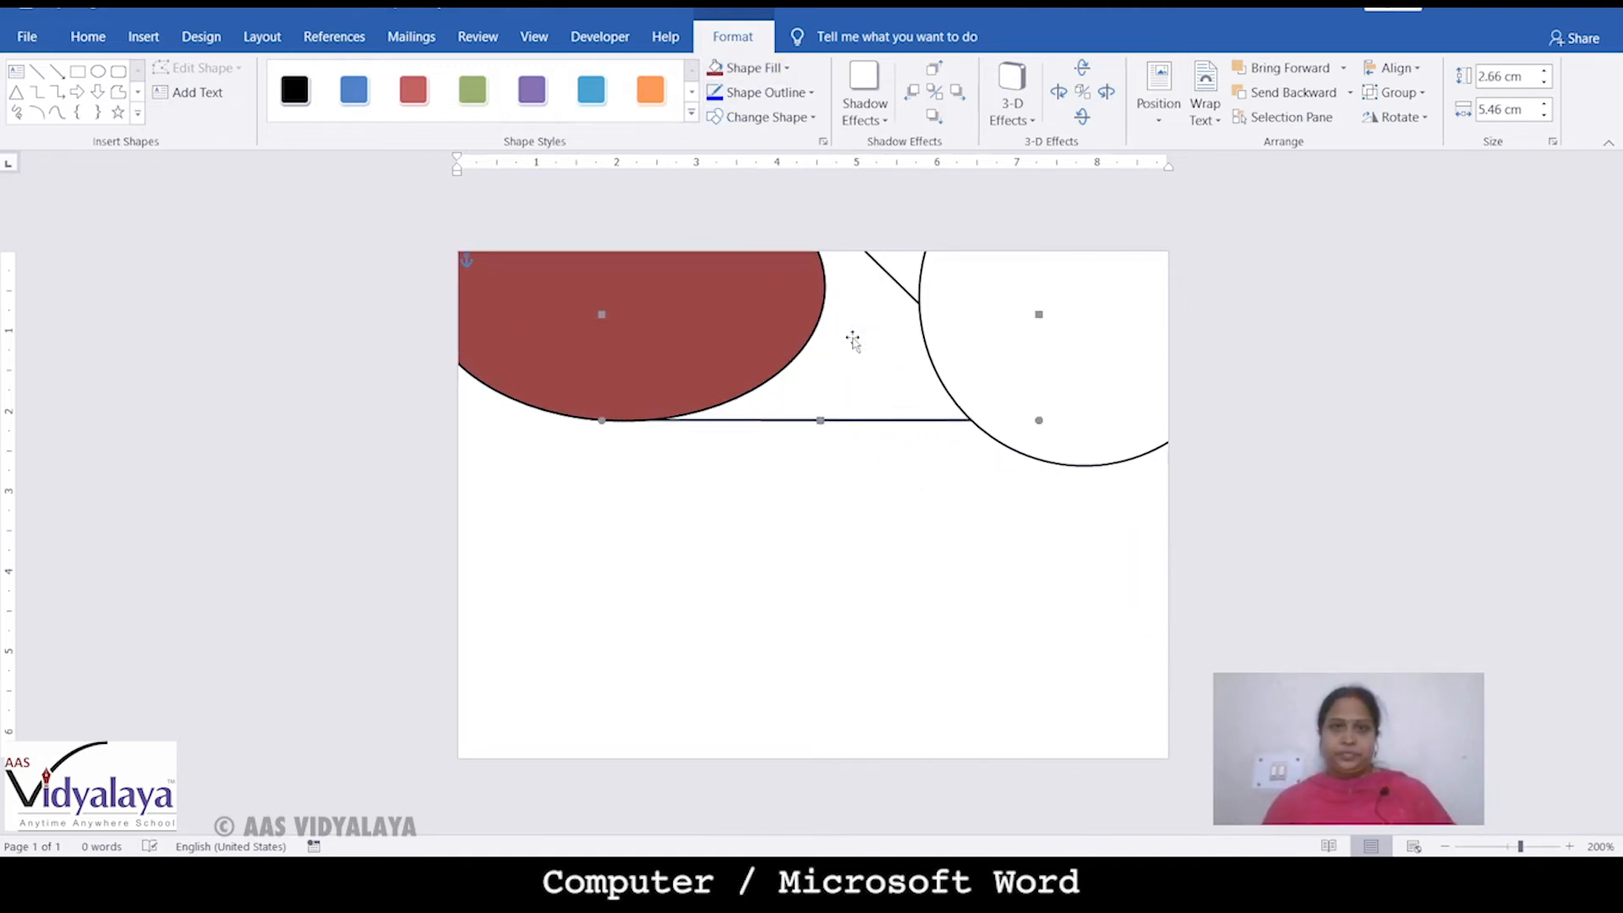
{"action": "left_click", "coordinate": [788, 69]}
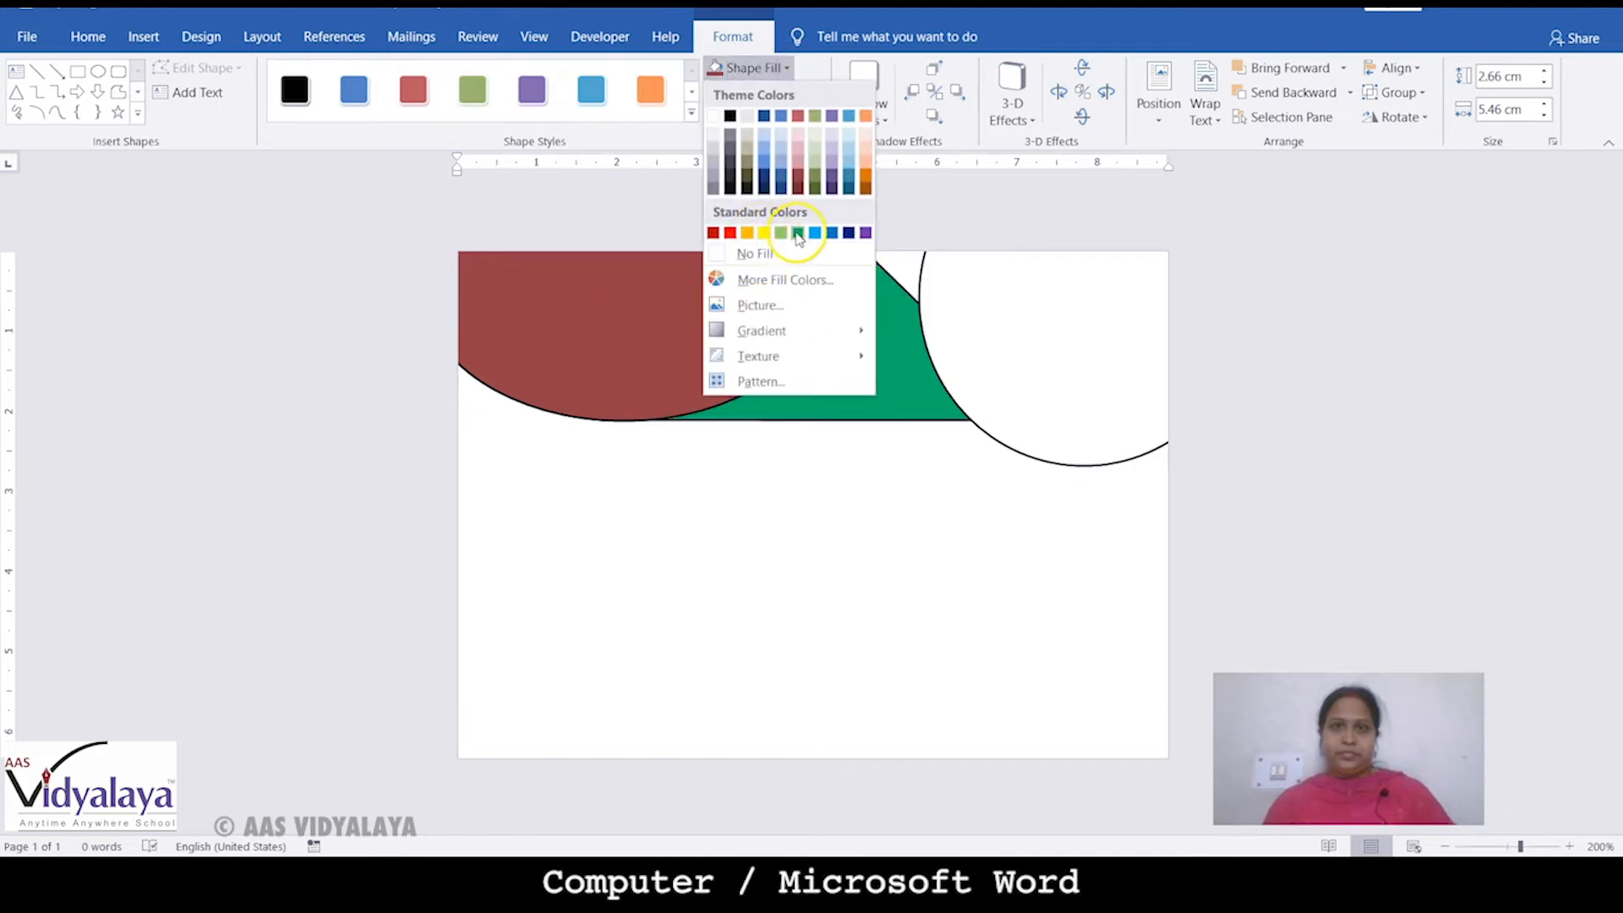
{"action": "left_click", "coordinate": [789, 233]}
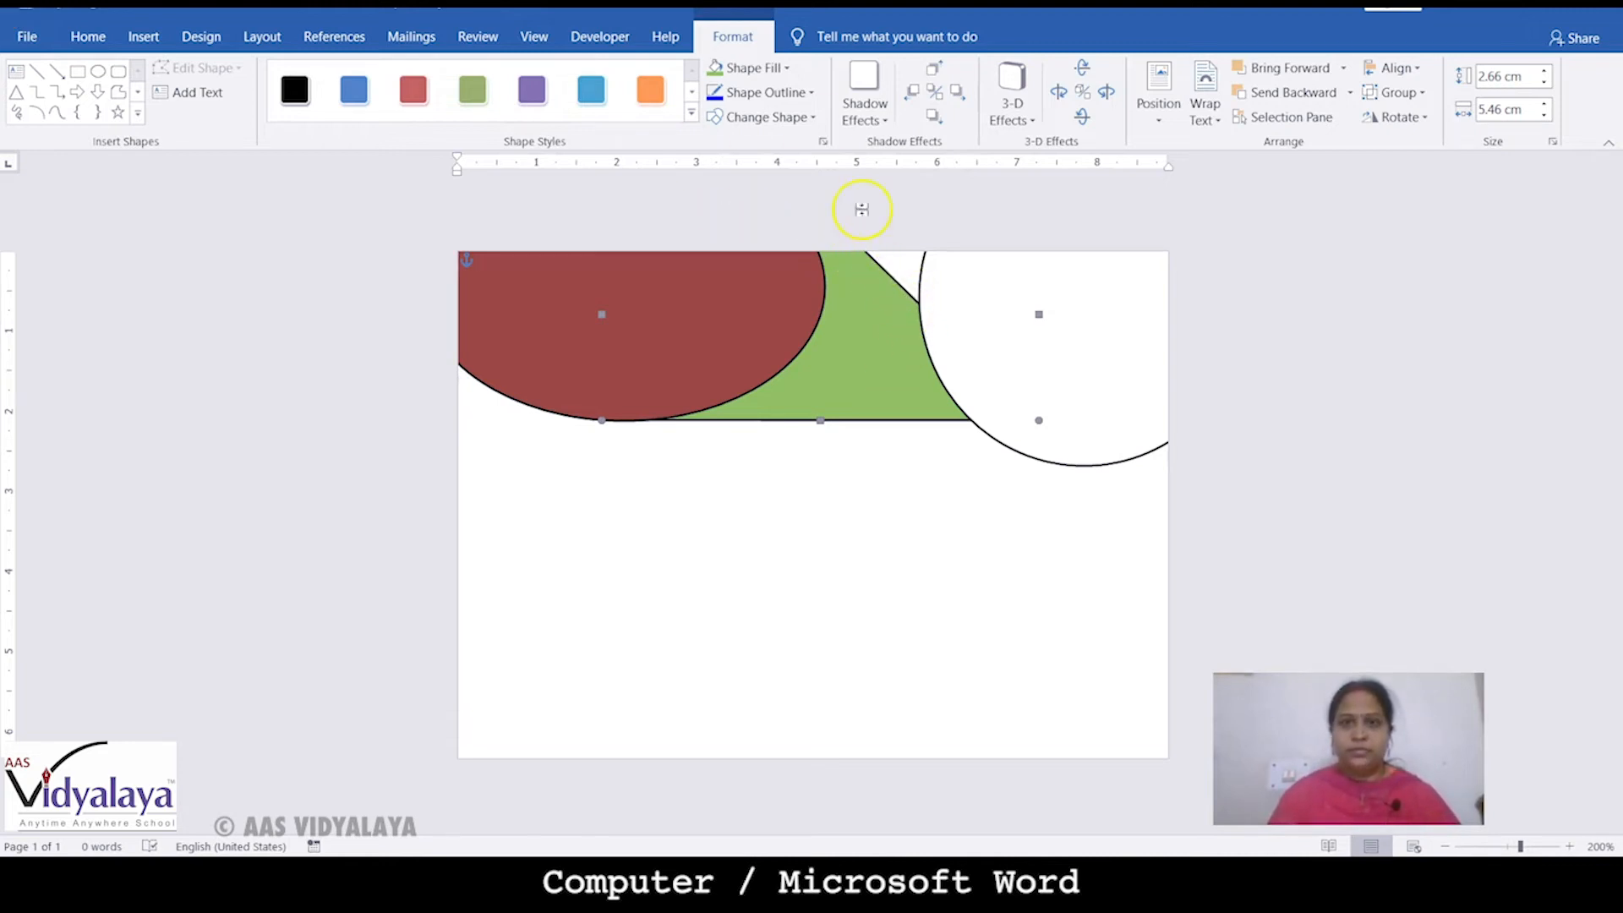
{"action": "left_click", "coordinate": [913, 267]}
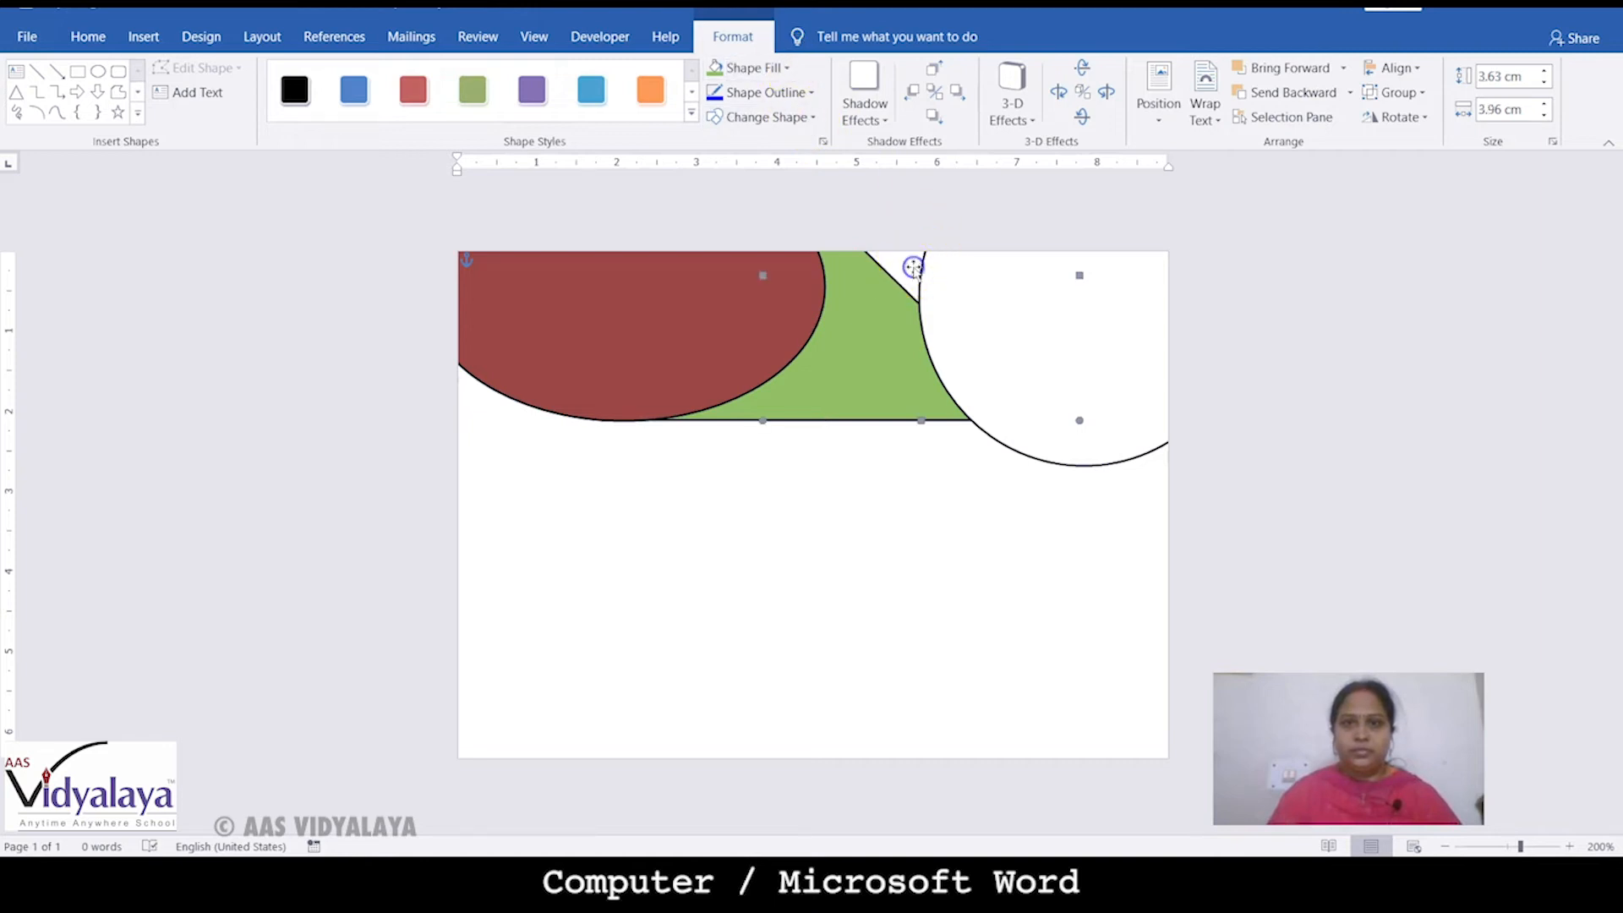
{"action": "left_click", "coordinate": [774, 68]}
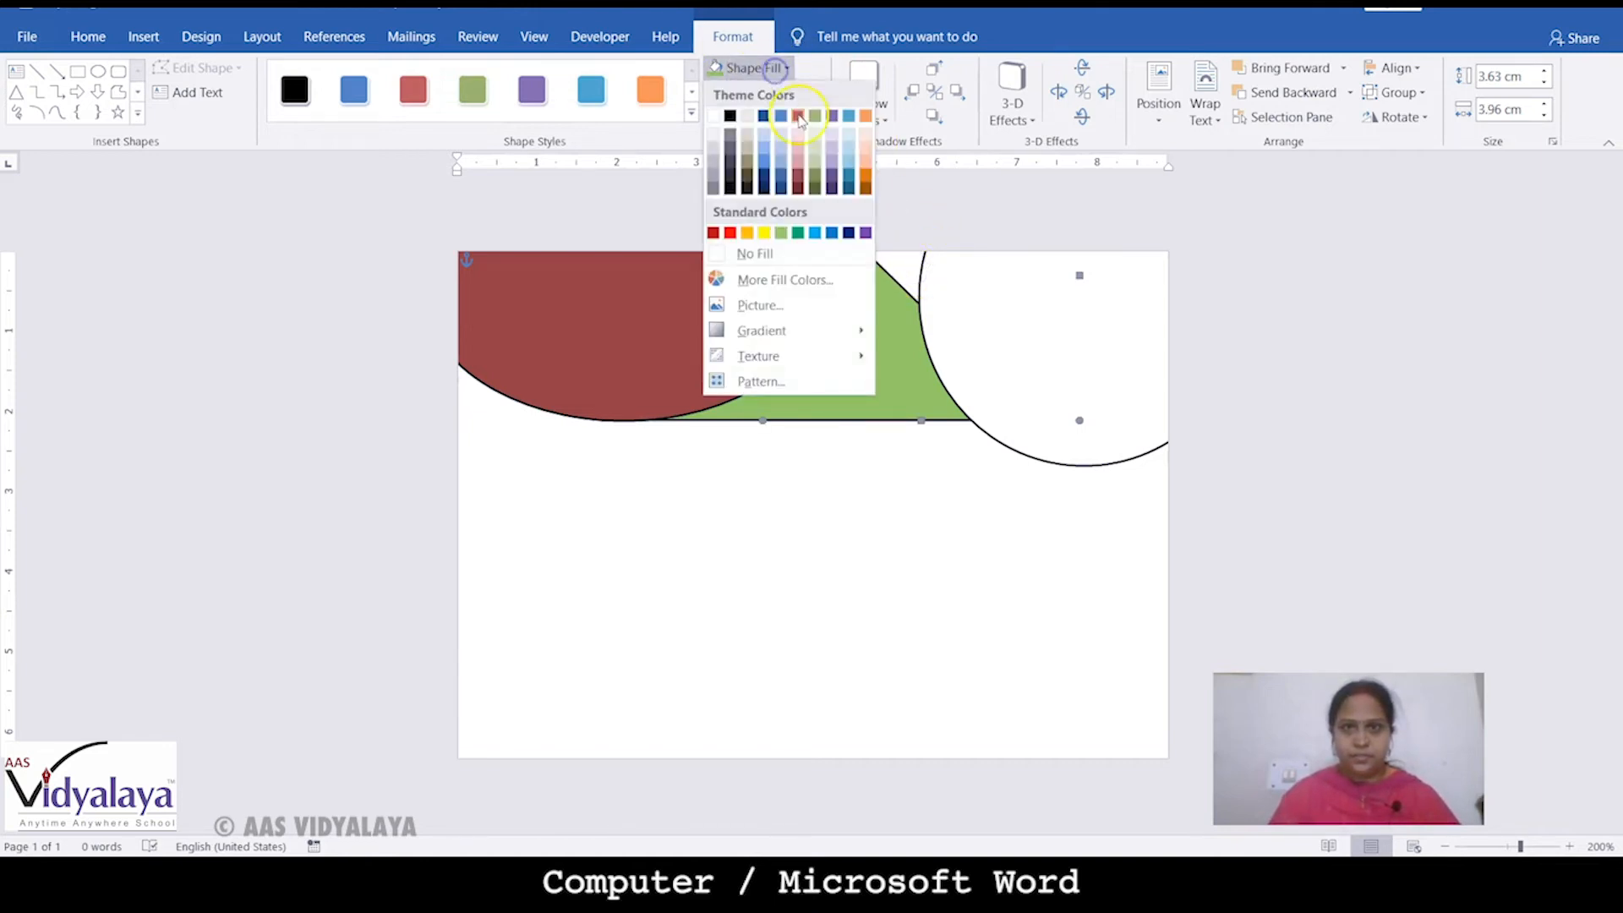
{"action": "left_click", "coordinate": [747, 233]}
Fill the right oval with Aqua, Accent 5, Lighter 60% and deselect it.
{"action": "left_click", "coordinate": [994, 313]}
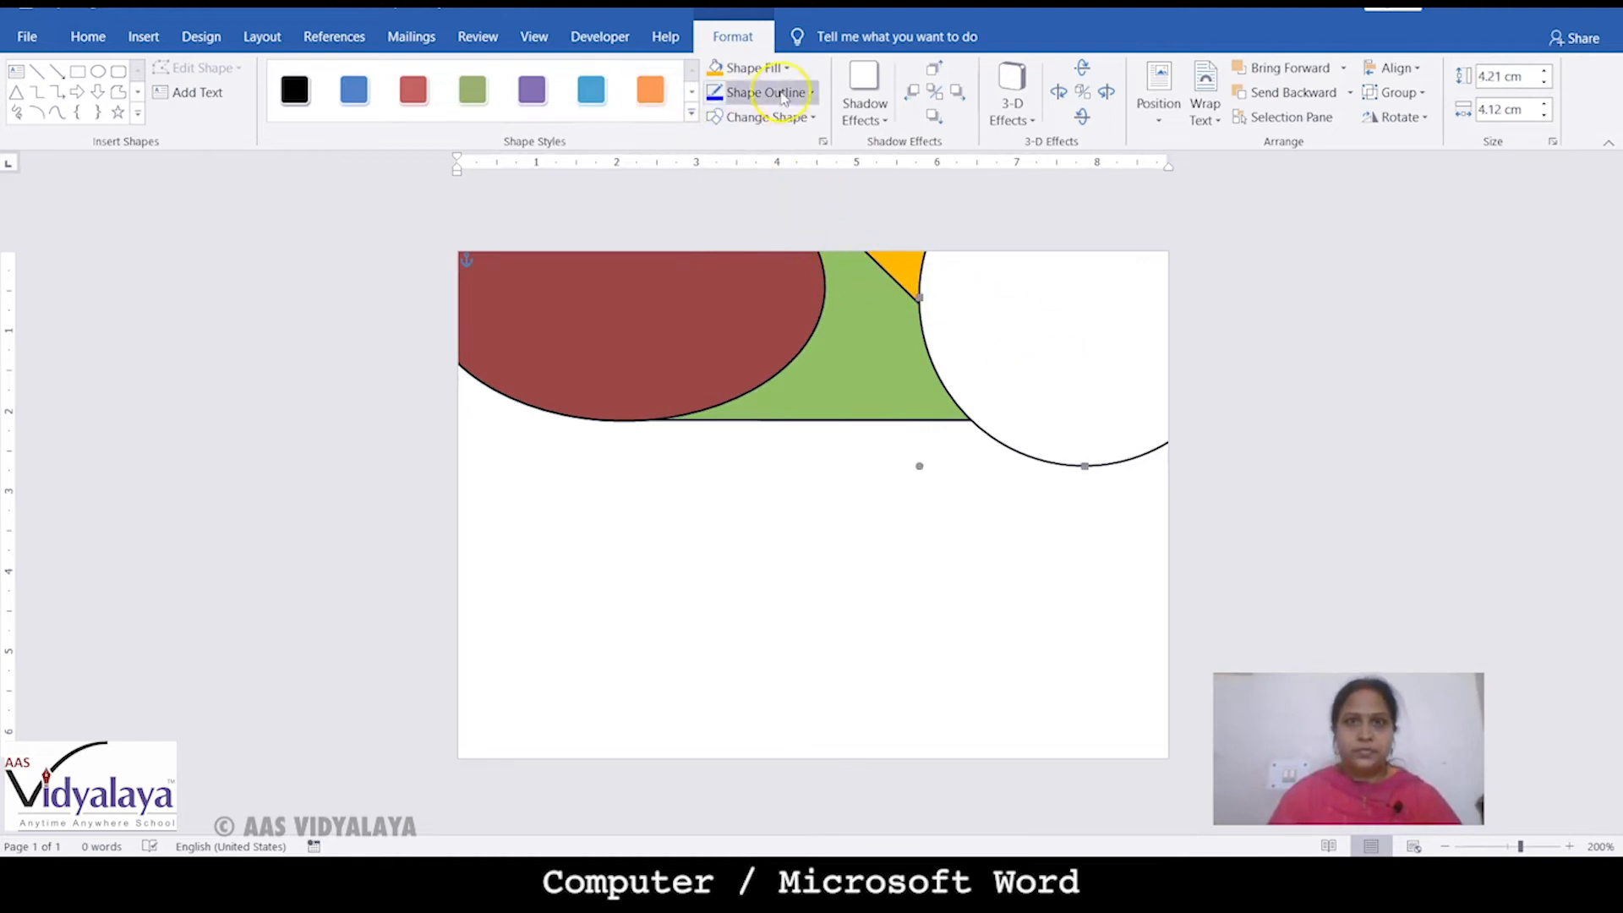
{"action": "left_click", "coordinate": [779, 66]}
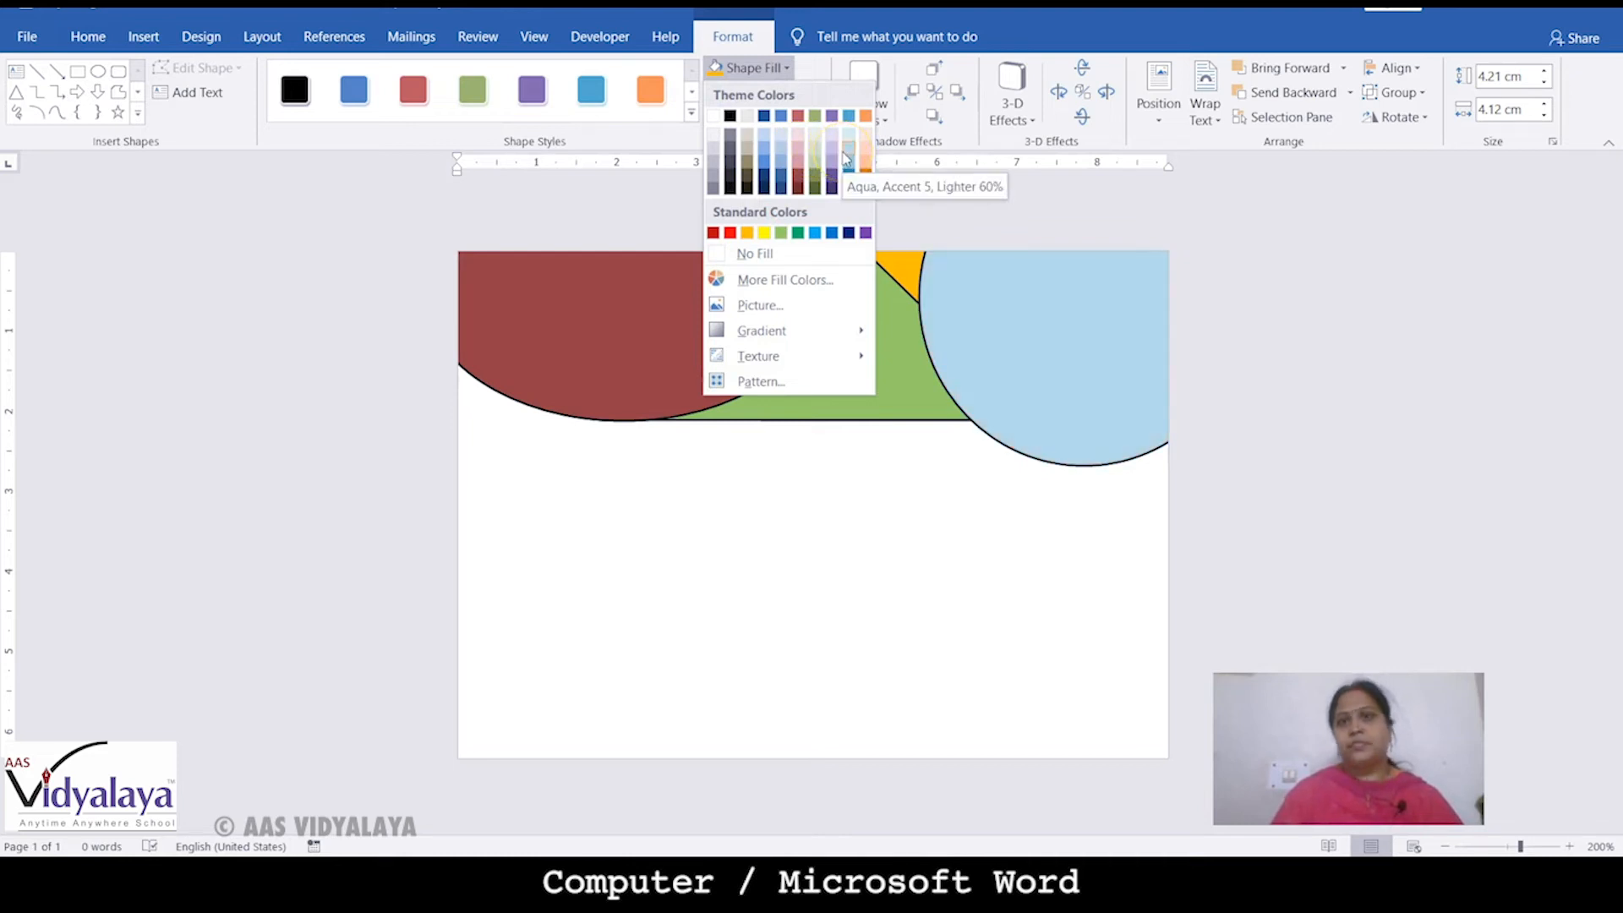
{"action": "left_click", "coordinate": [847, 158]}
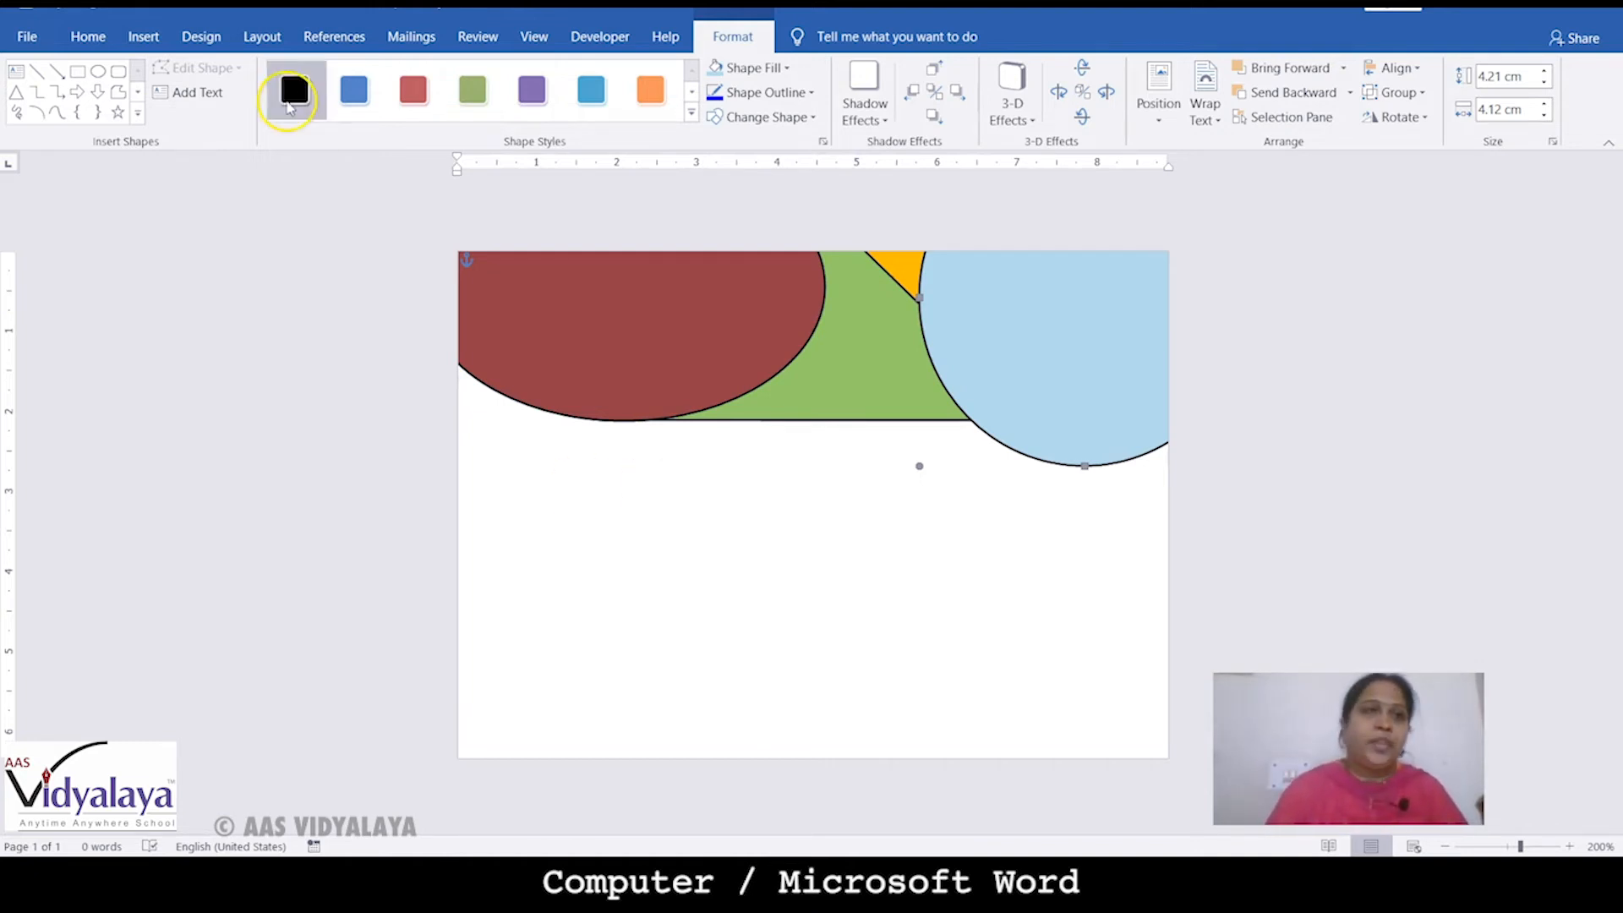
{"action": "left_click", "coordinate": [997, 544]}
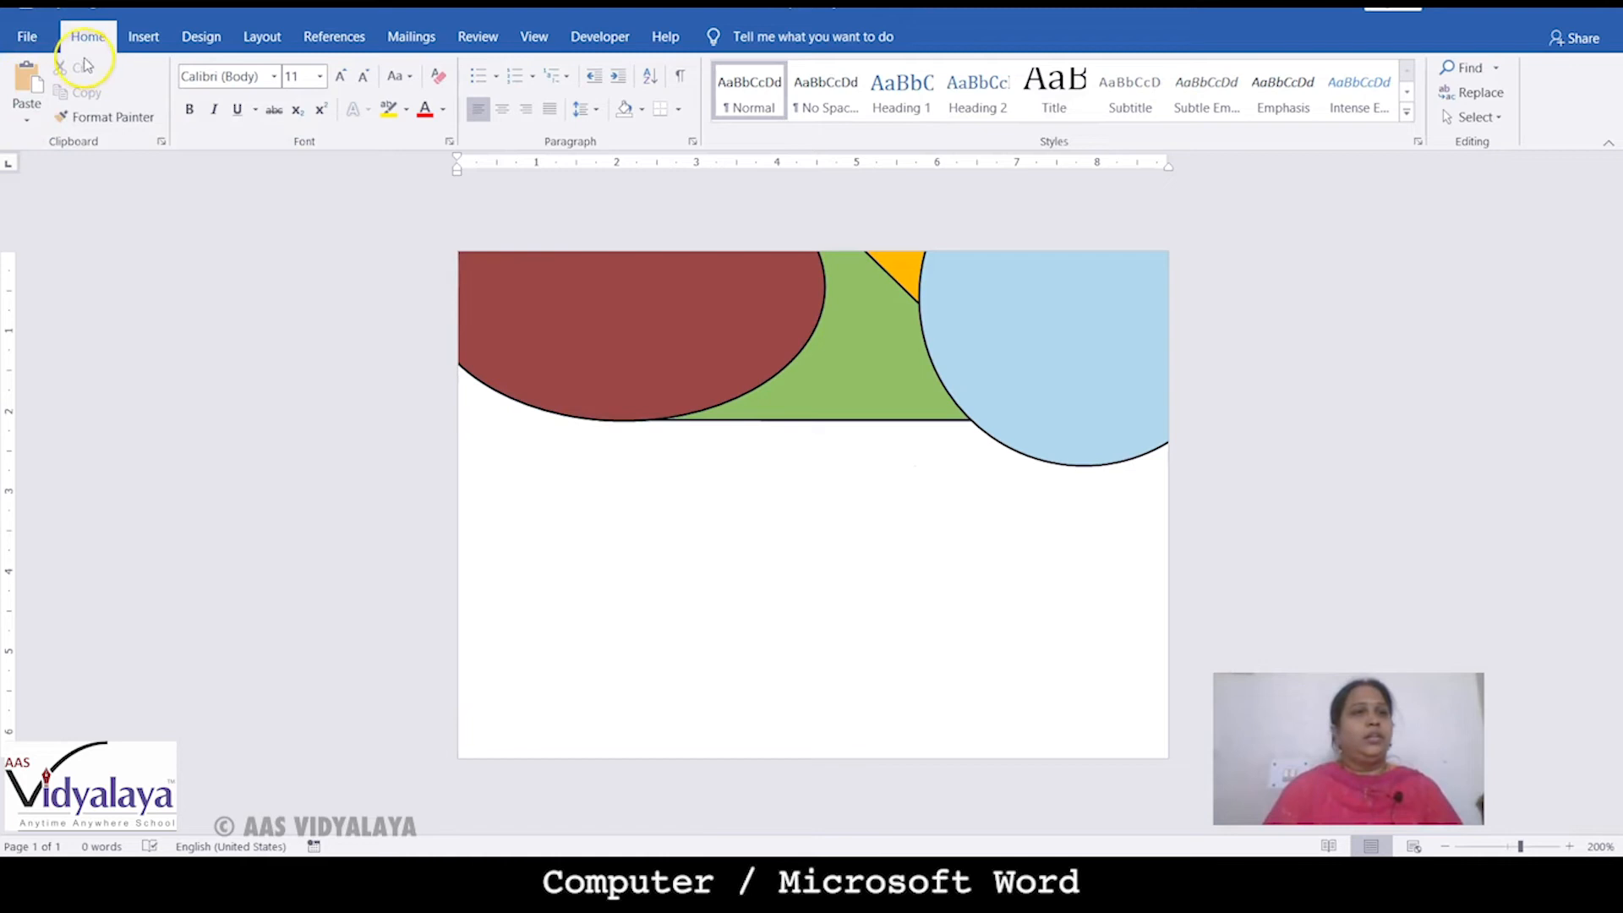
Draw a rectangle about 2.63 cm high and 2.27 cm wide just below the left oval for the photo.
{"action": "left_click", "coordinate": [144, 36]}
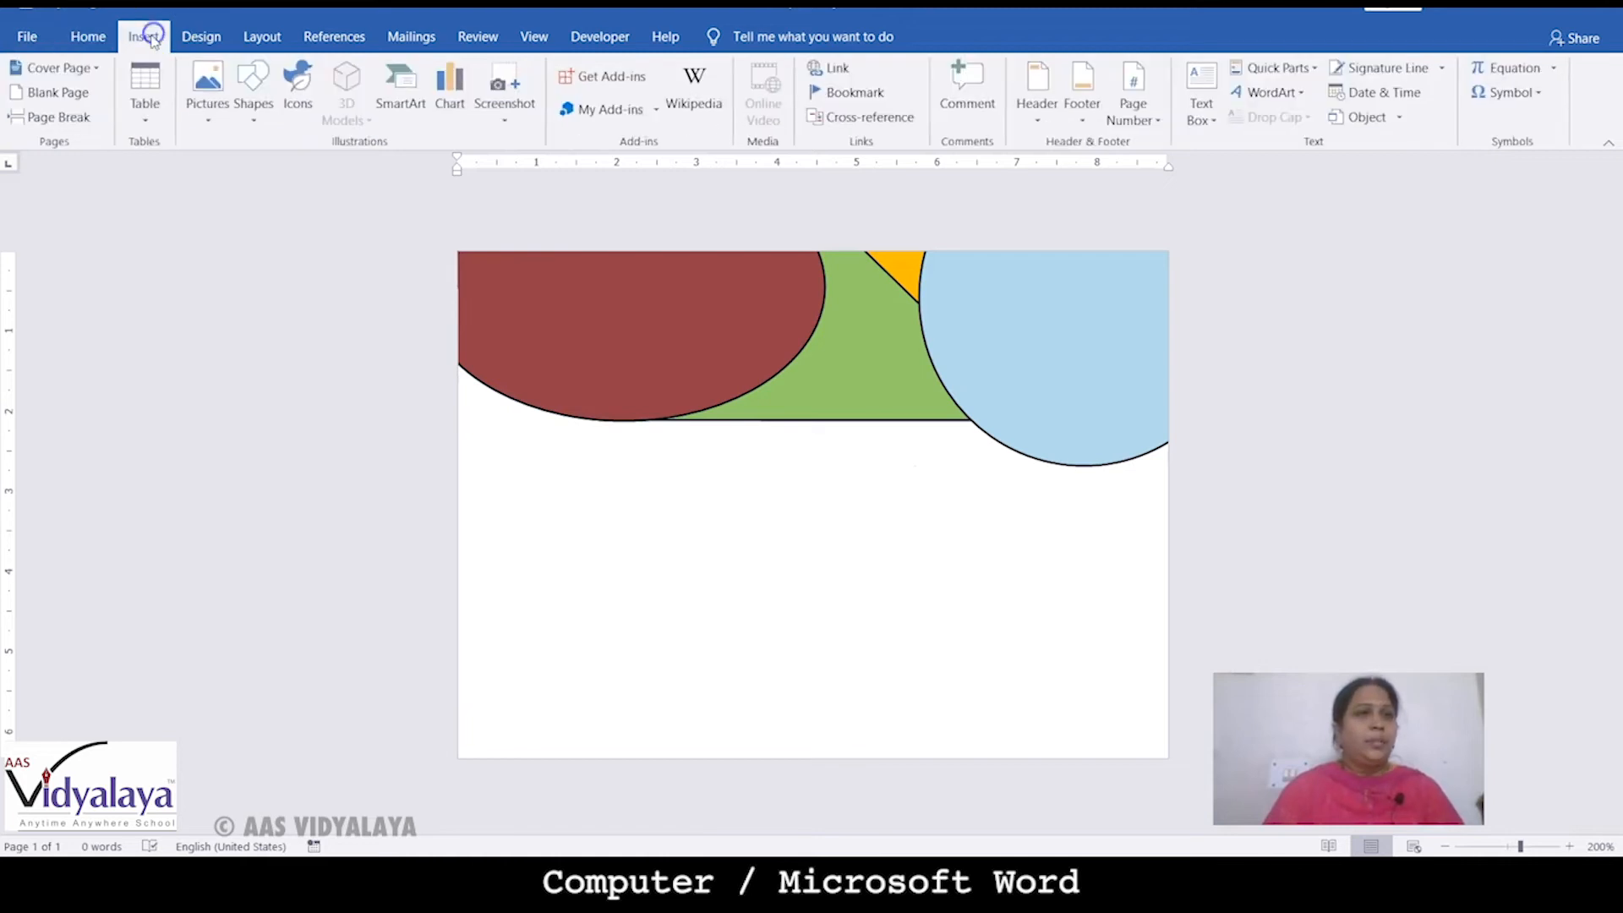
{"action": "left_click", "coordinate": [256, 122]}
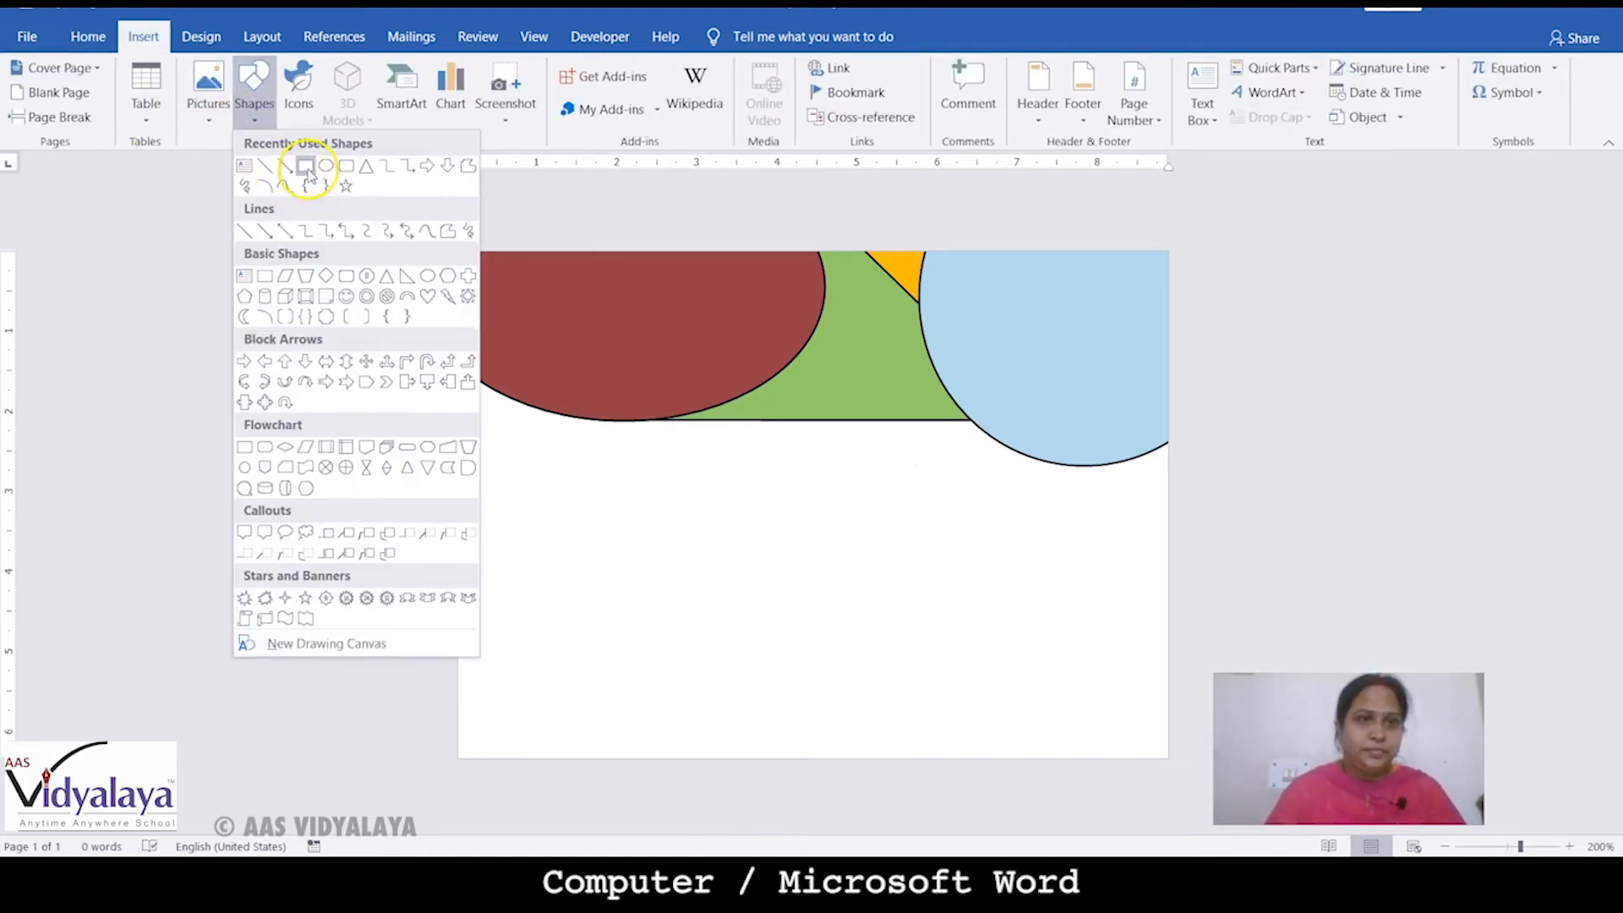
{"action": "left_click", "coordinate": [306, 168]}
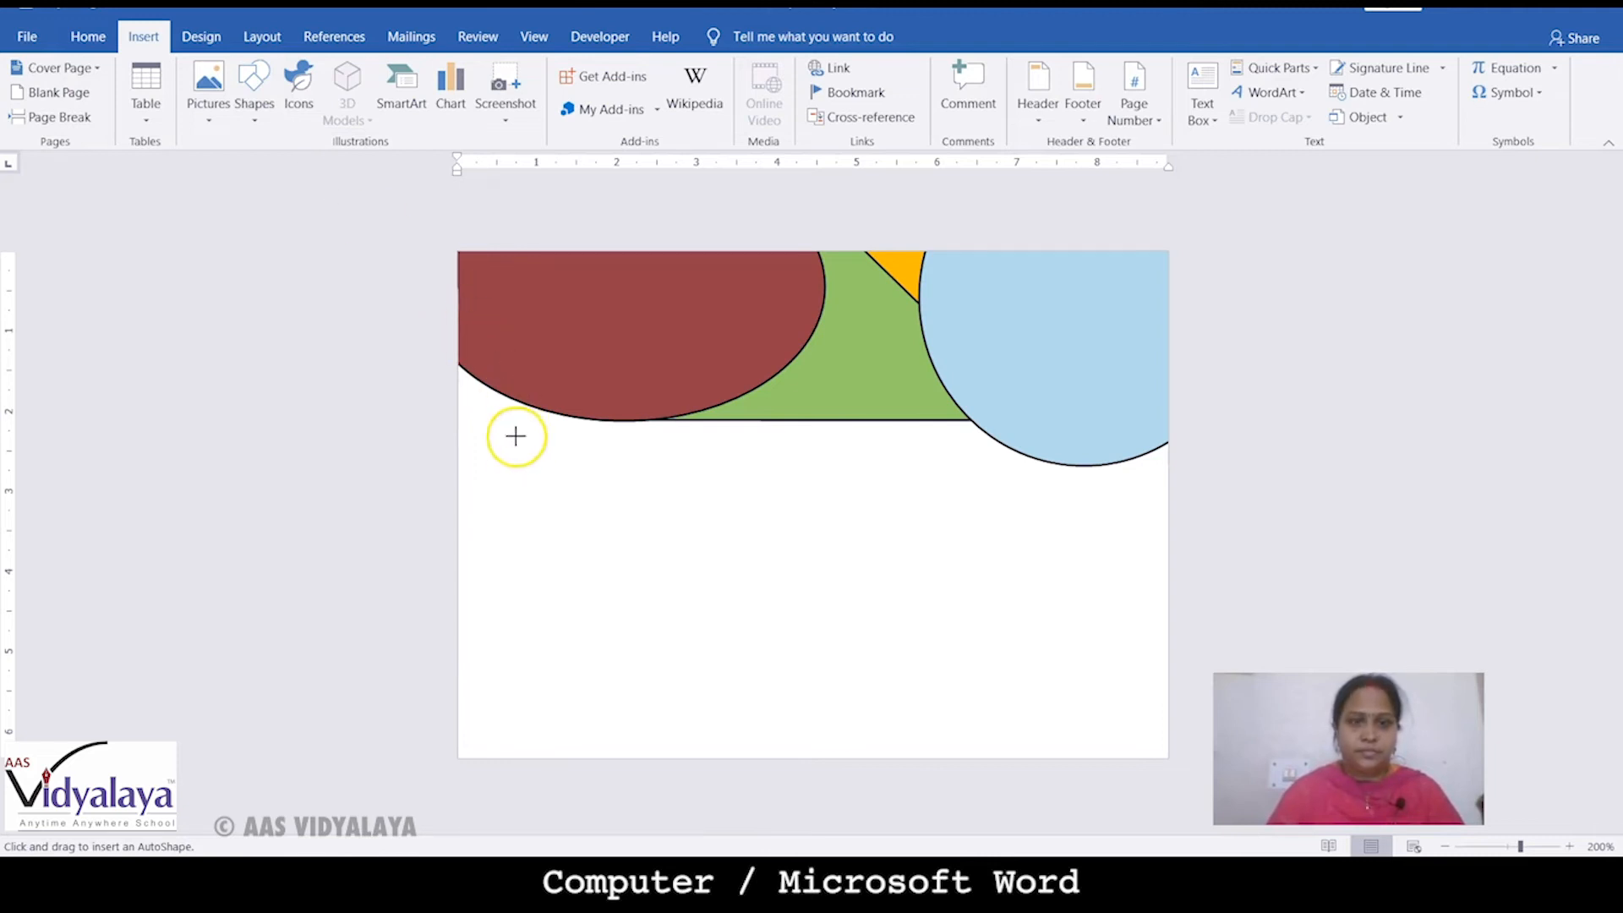
{"action": "left_click_drag", "start_coordinate": [506, 415], "coordinate": [688, 625]}
{"action": "mouse_move", "coordinate": [620, 550]}
{"action": "left_mouse_down"}
{"action": "mouse_move", "coordinate": [627, 573]}
{"action": "mouse_move", "coordinate": [626, 559]}
{"action": "left_mouse_up"}
Add the text PHOTO to the rectangle and position it in the middle of the box.
{"action": "right_click", "coordinate": [597, 513]}
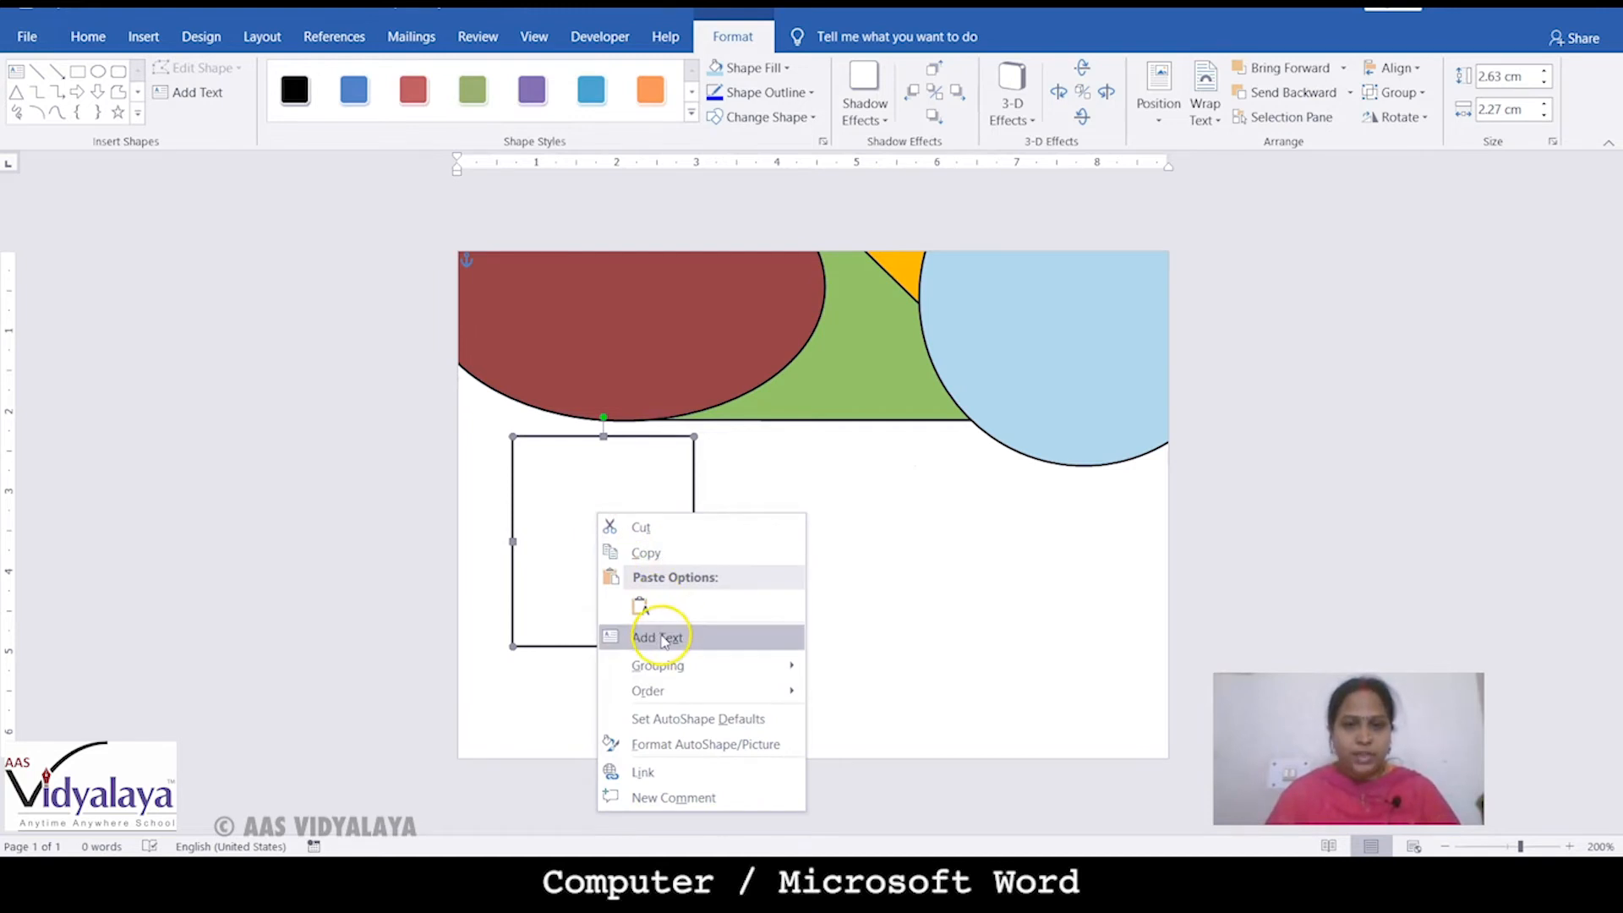
{"action": "left_click", "coordinate": [664, 639]}
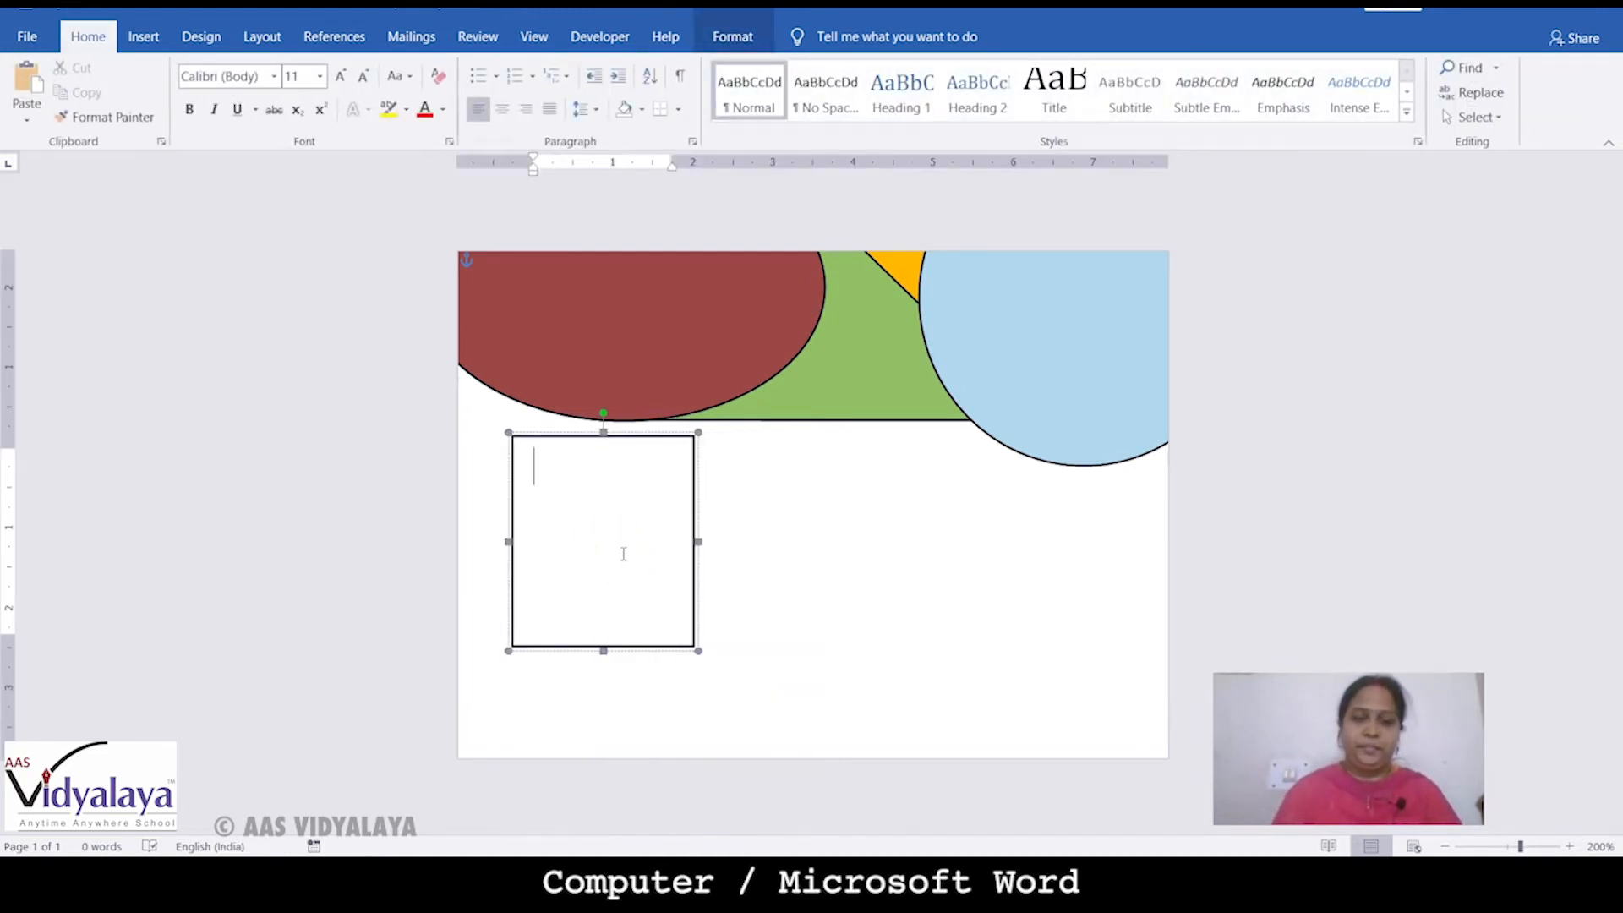
{"action": "type", "text": "pho"}
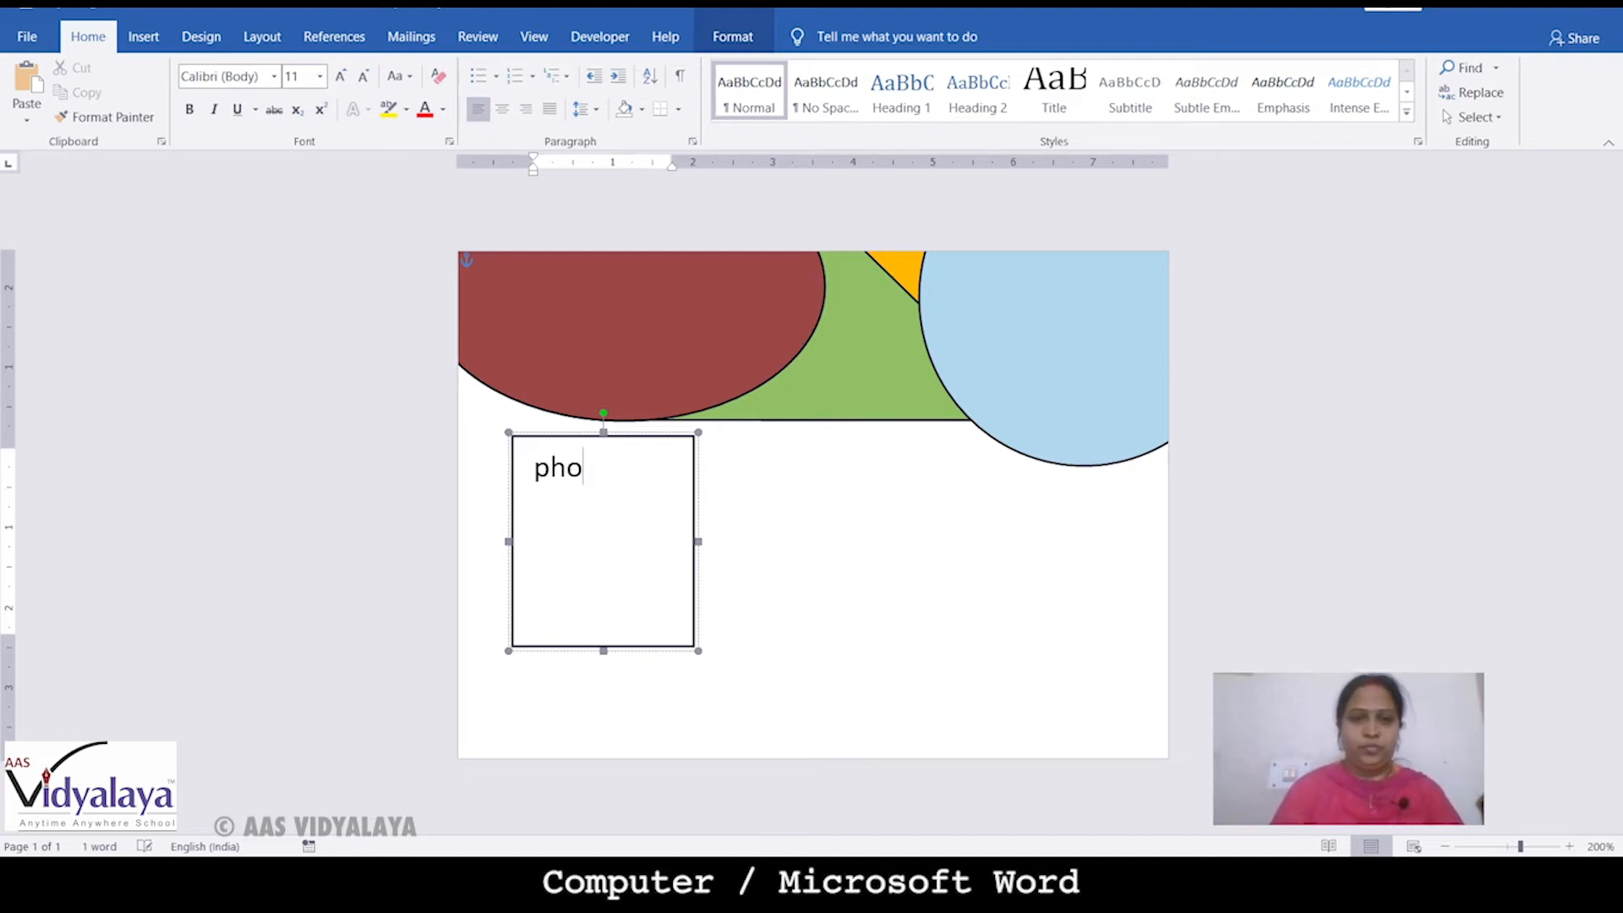
{"action": "type", "text": "toPH"}
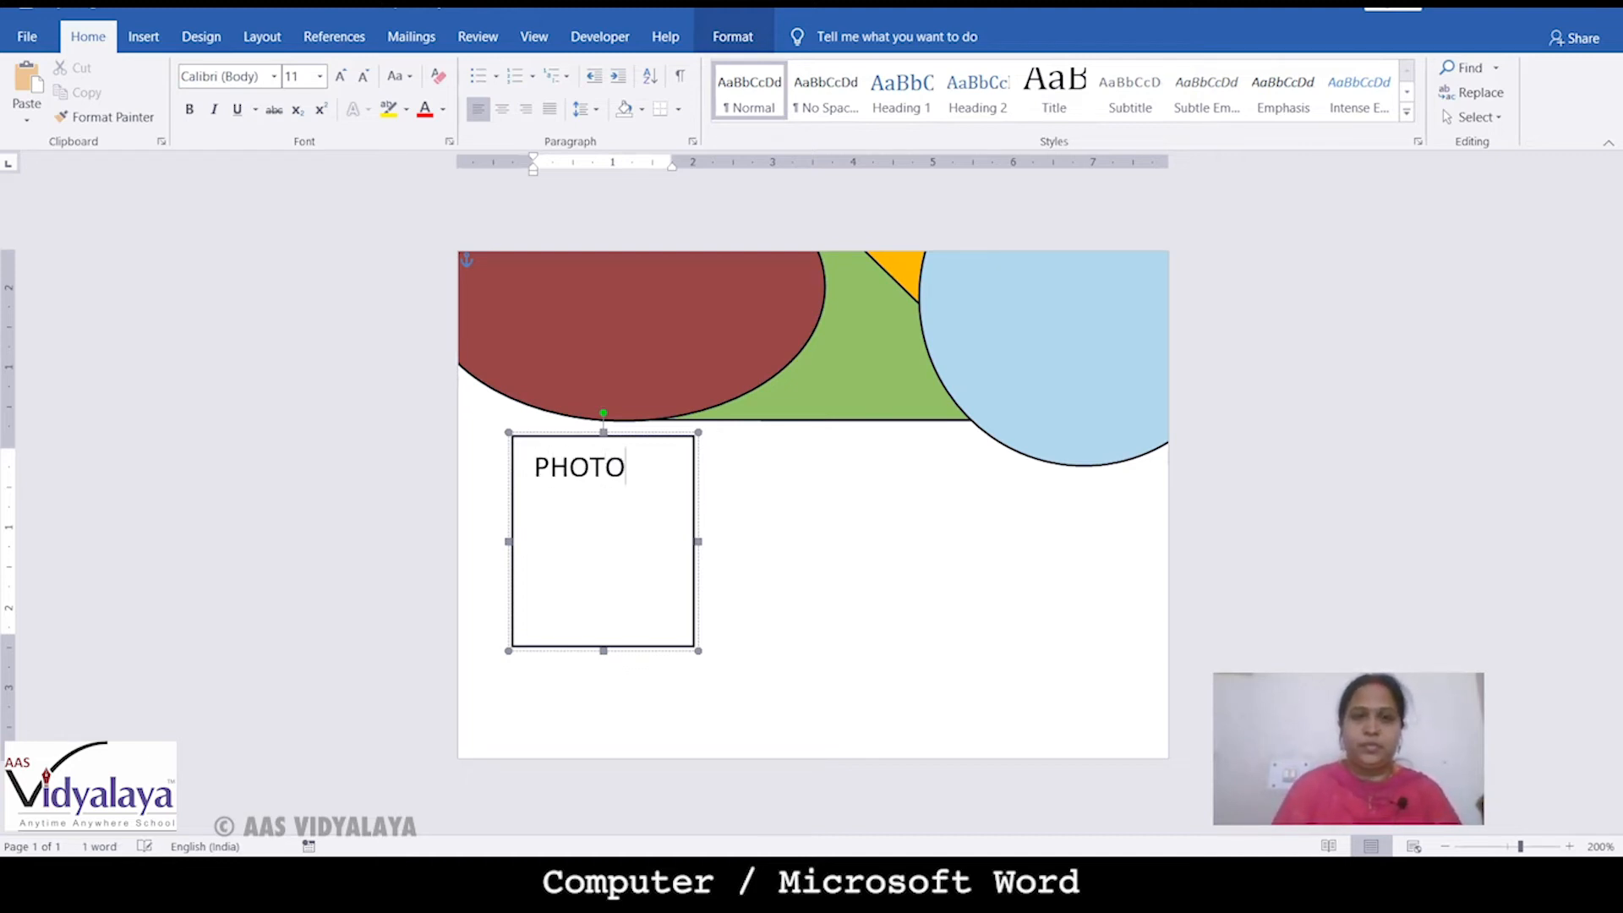
{"action": "left_click", "coordinate": [533, 461]}
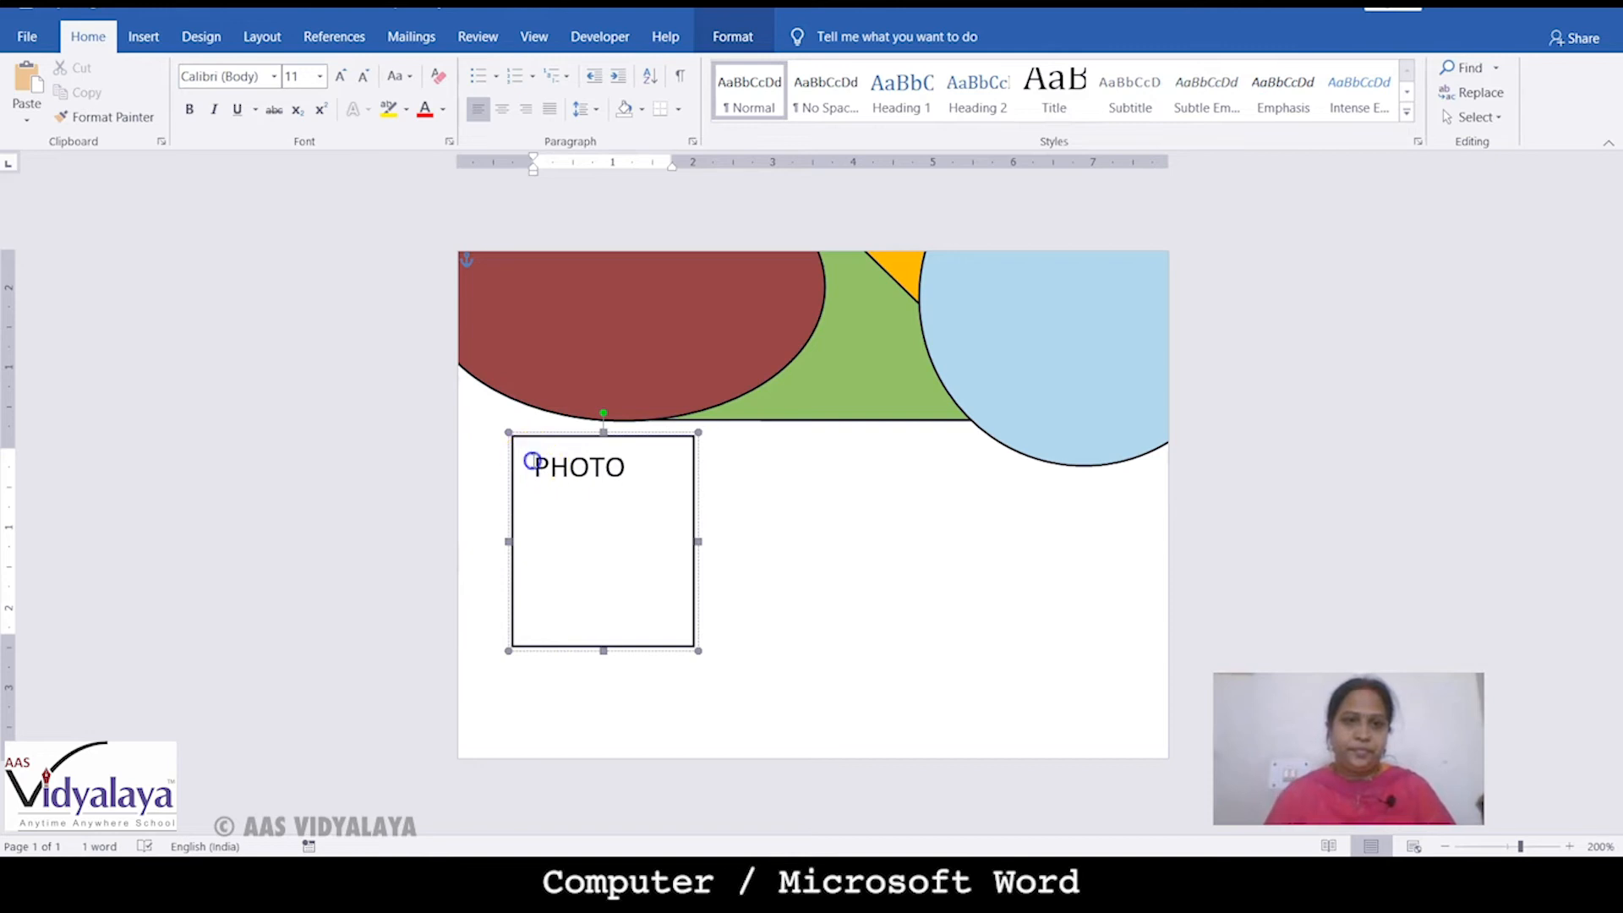
{"action": "key", "text": "Return"}
{"action": "key", "text": "Return"}
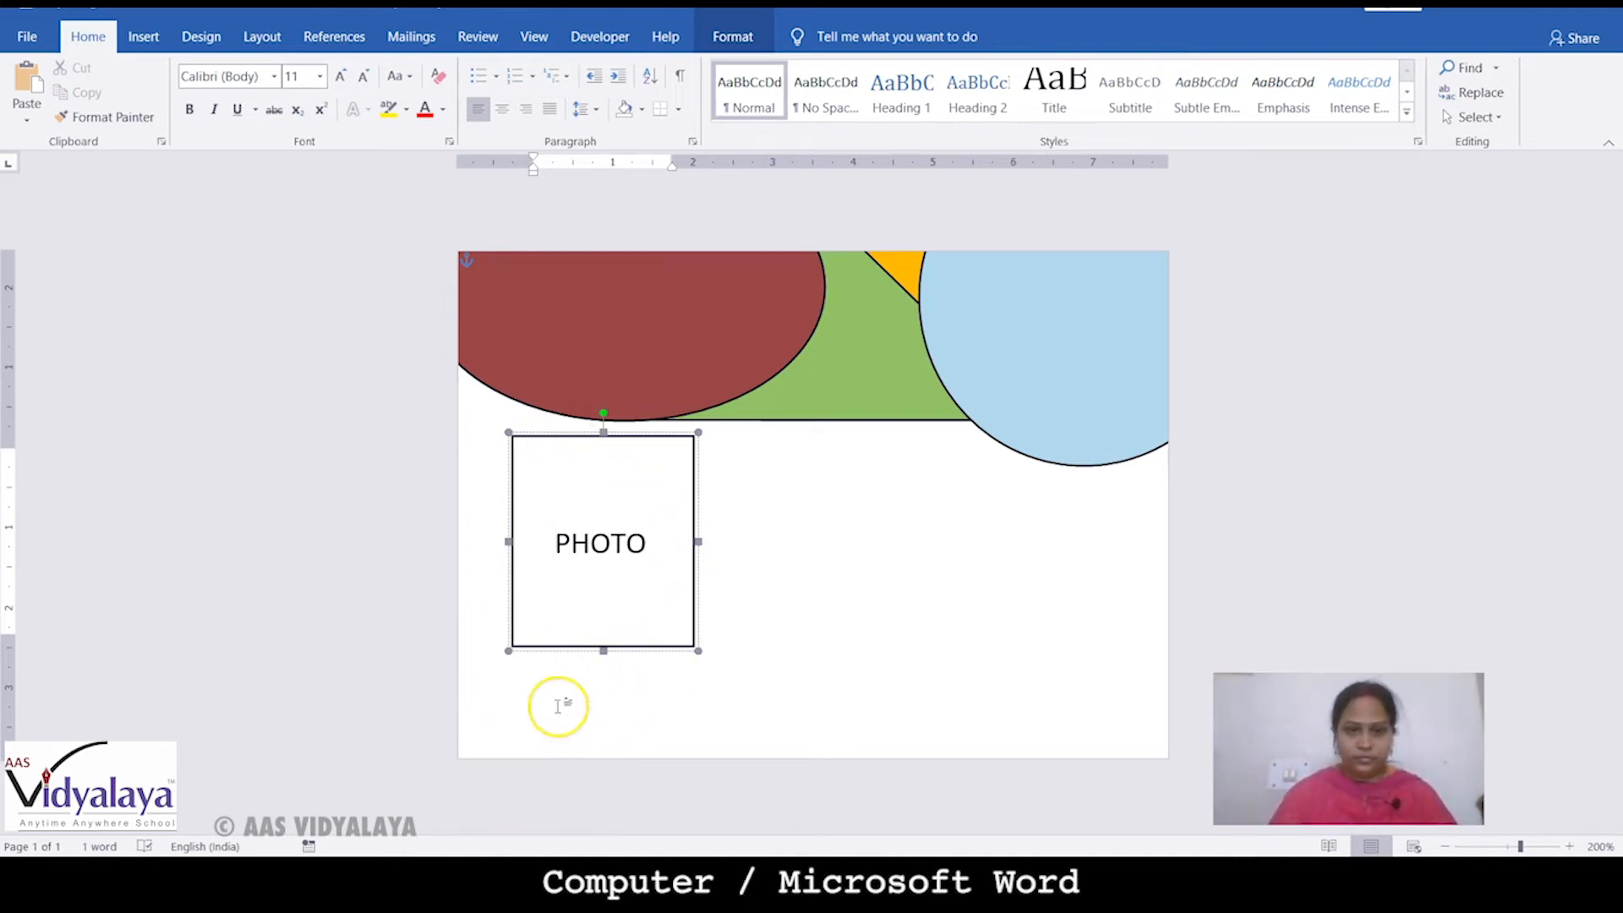
Try drawing a nearly horizontal line about 8.88 cm wide across the card below the PHOTO box.
{"action": "left_click", "coordinate": [126, 38]}
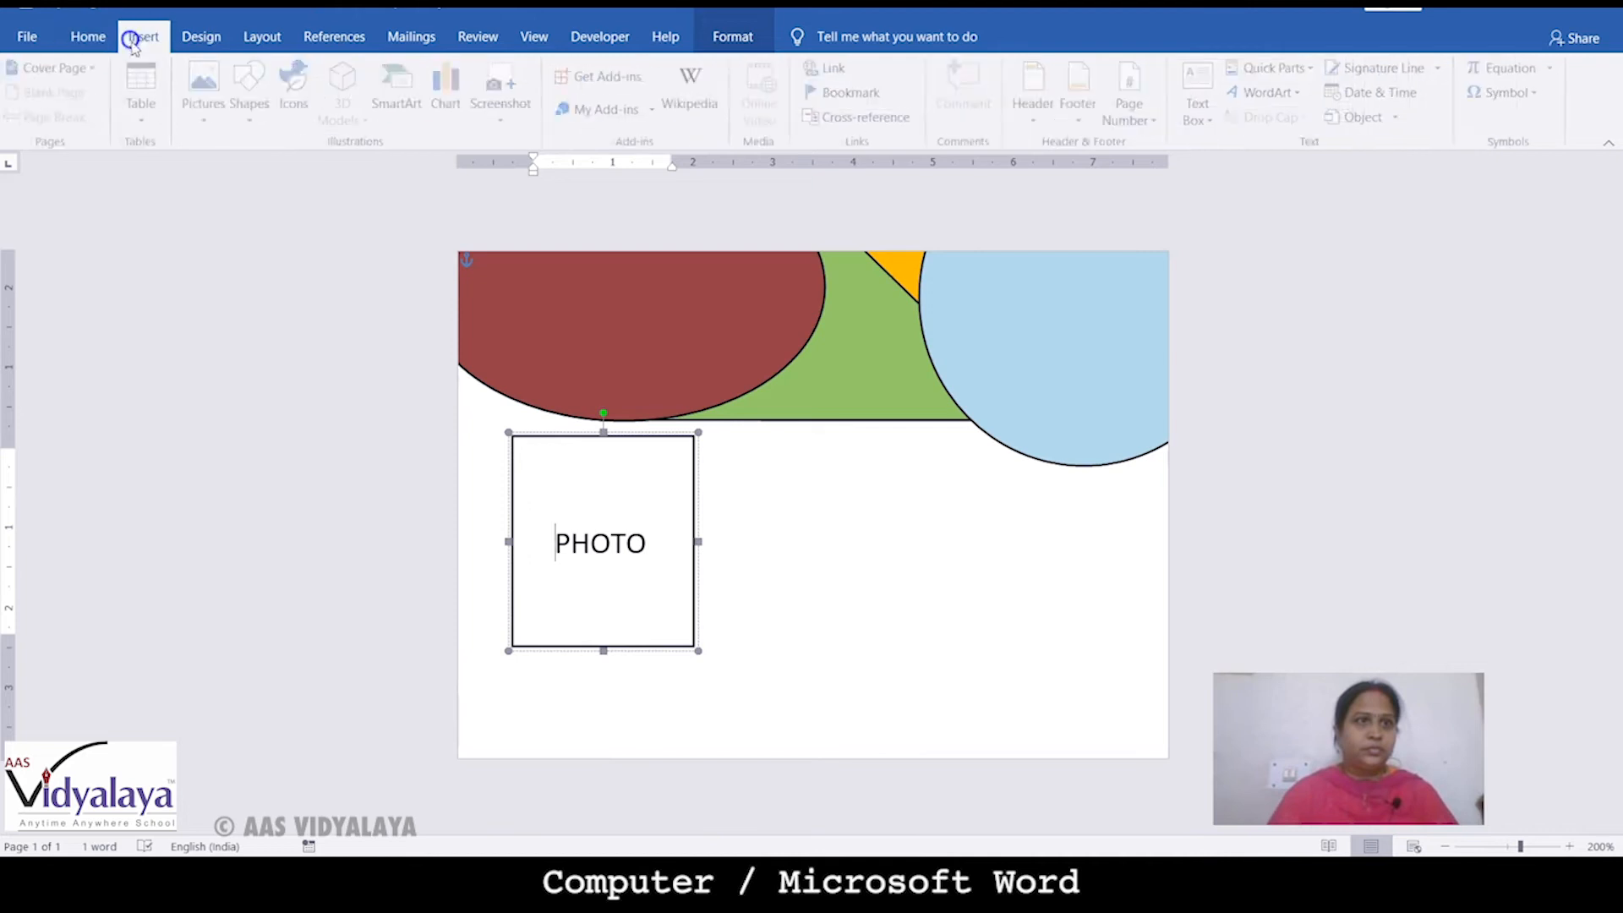
{"action": "left_click", "coordinate": [245, 115]}
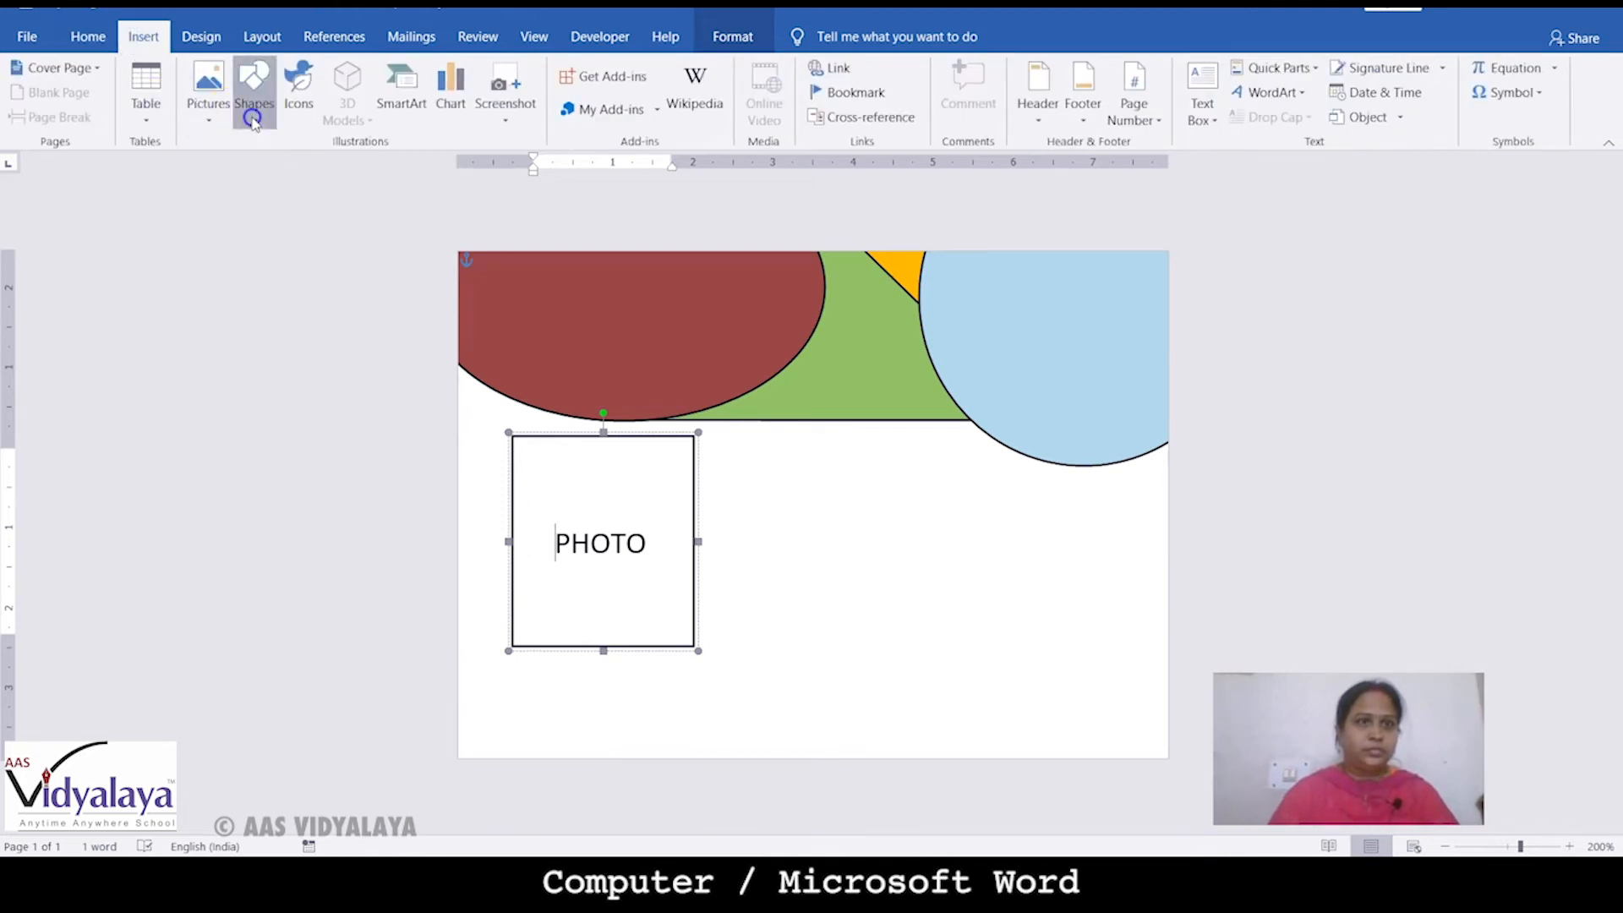
{"action": "left_click", "coordinate": [265, 174]}
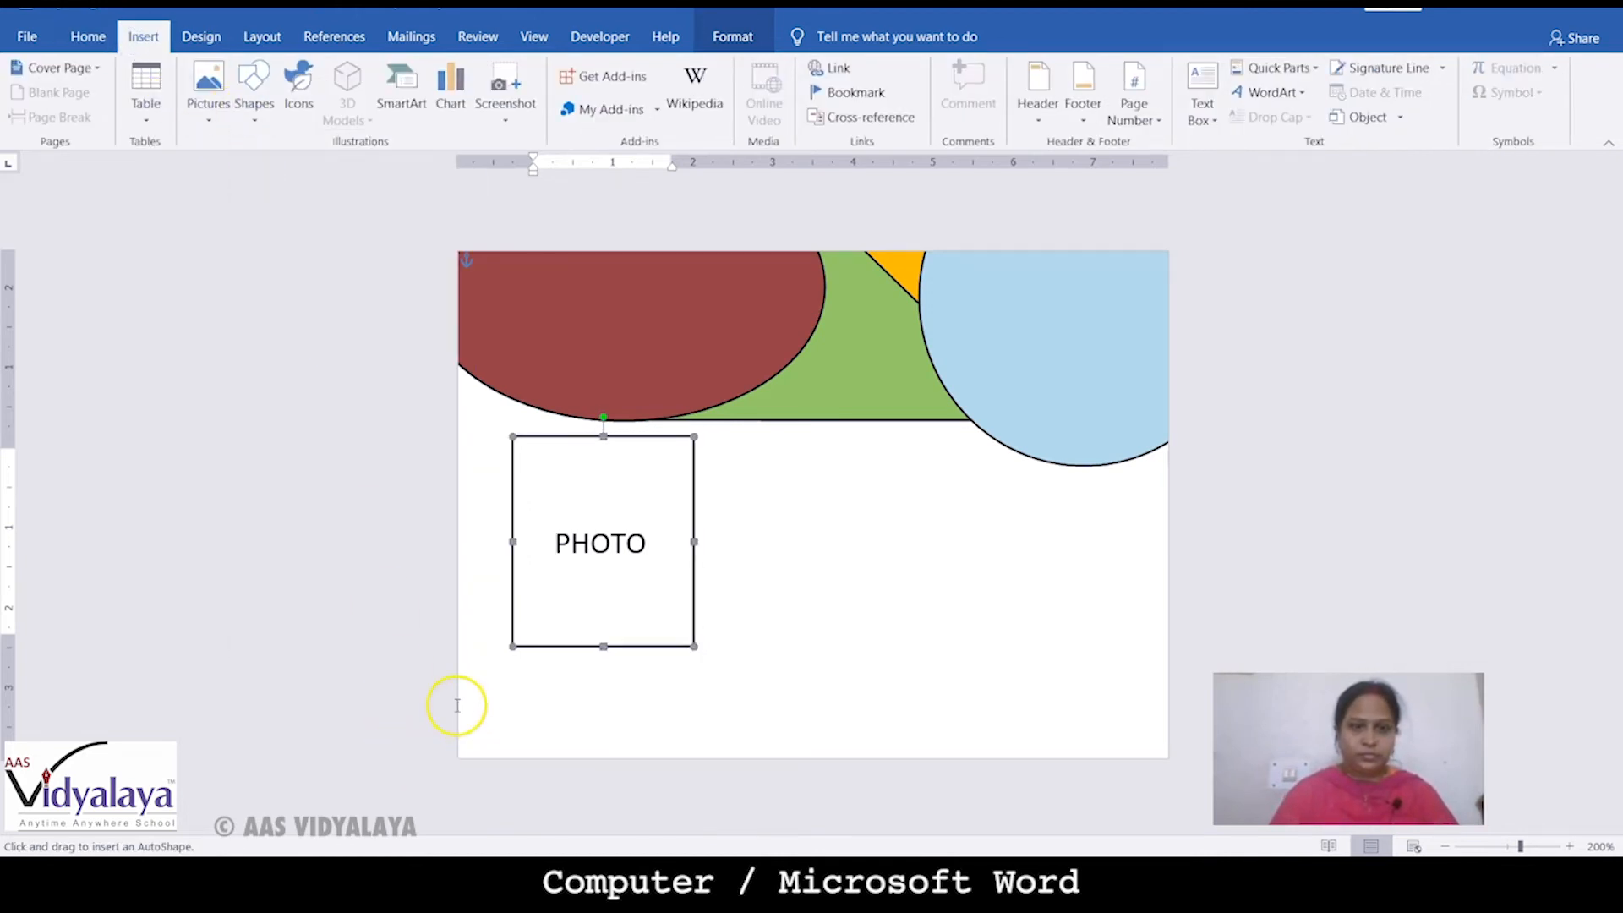
{"action": "left_click_drag", "start_coordinate": [458, 706], "coordinate": [1170, 704]}
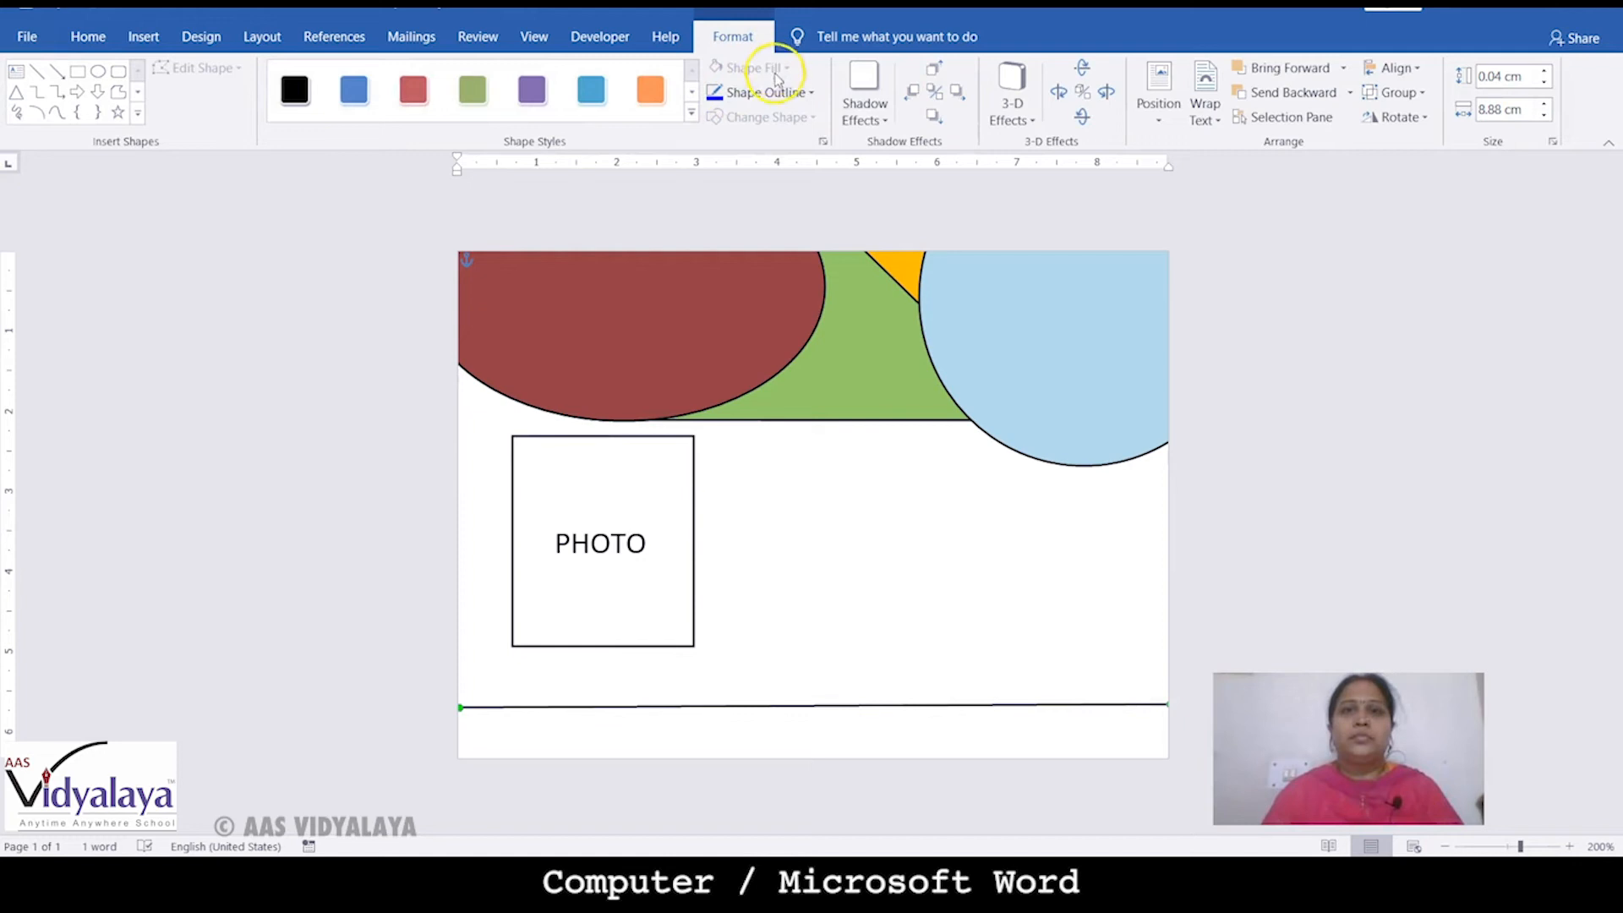
Try applying a sparse dotted outline pattern to the line across the card and discard the line.
{"action": "left_click", "coordinate": [809, 95]}
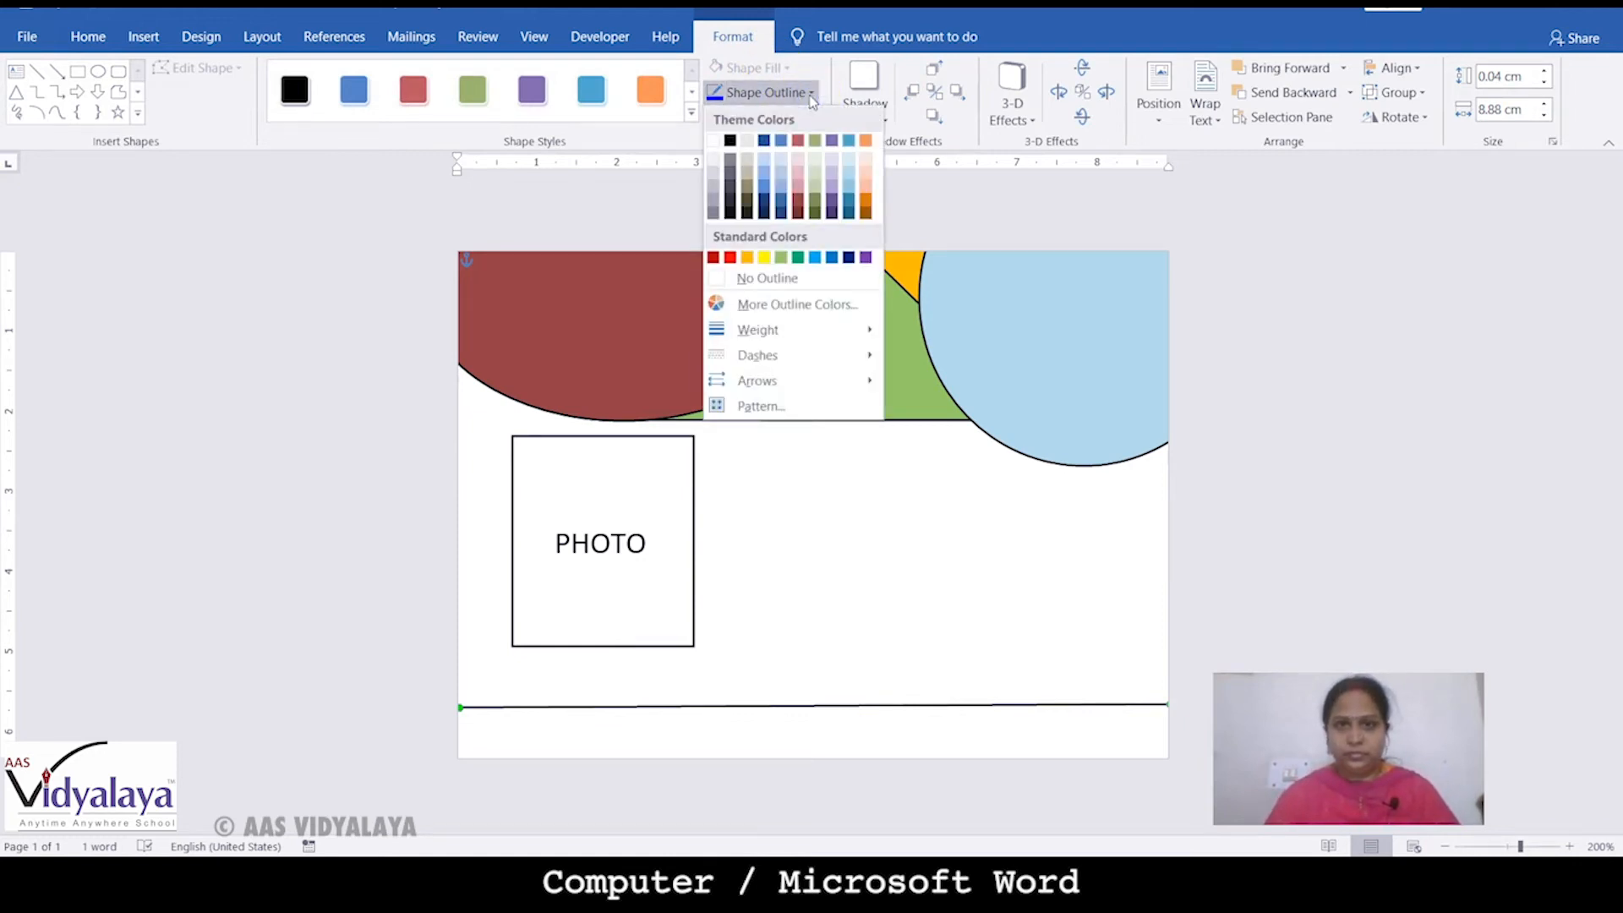
{"action": "left_click", "coordinate": [827, 406]}
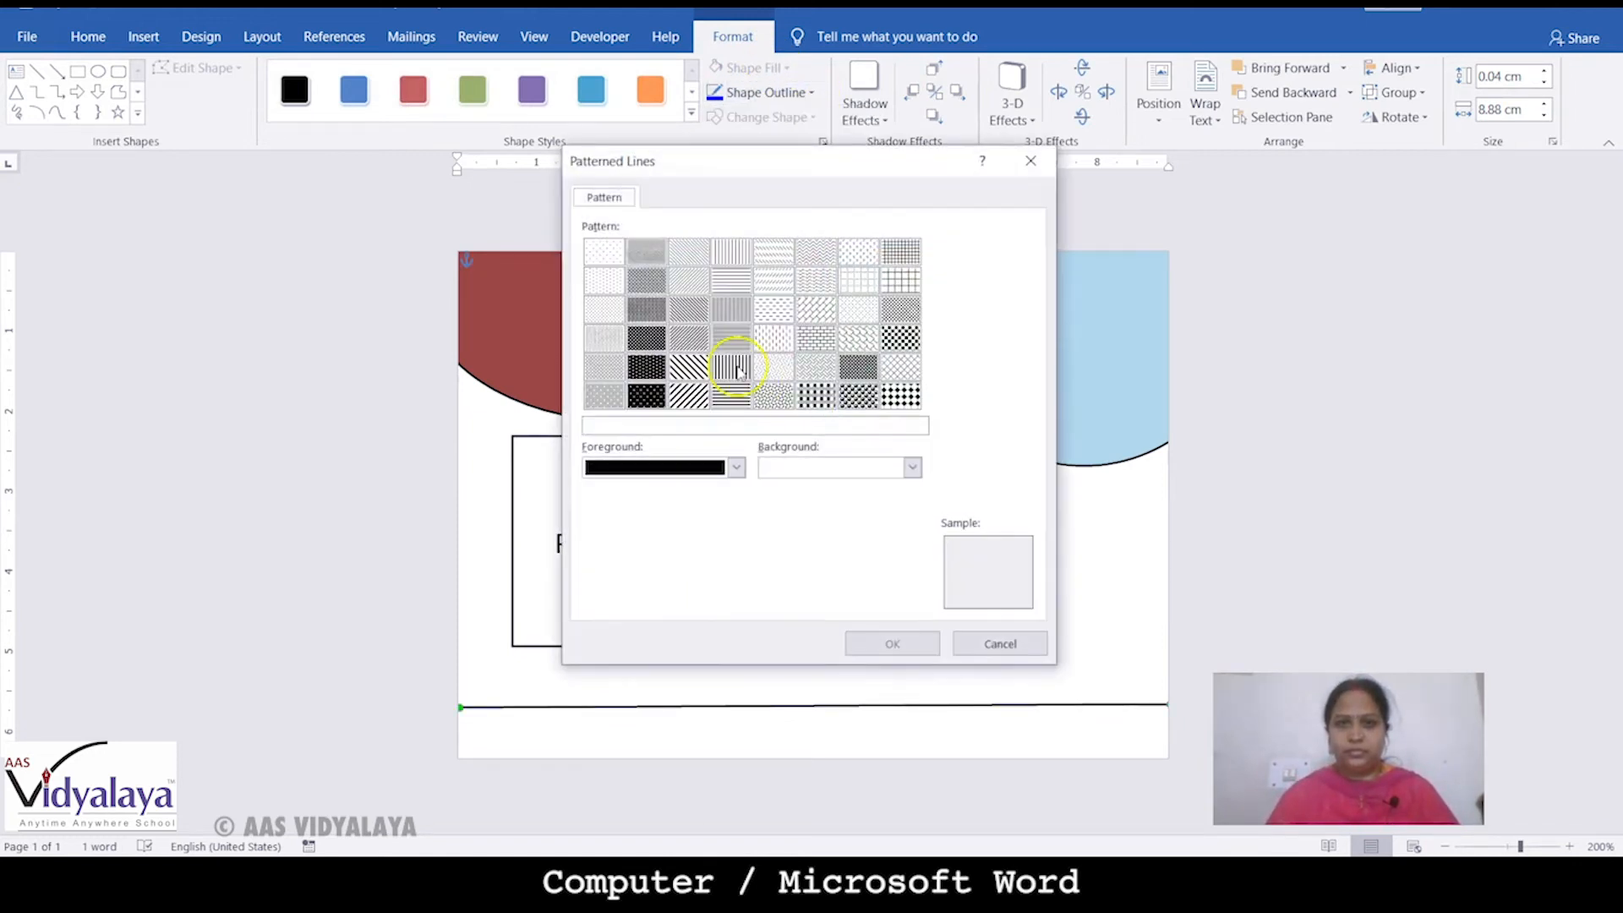
{"action": "left_click", "coordinate": [602, 251]}
{"action": "left_click", "coordinate": [896, 641]}
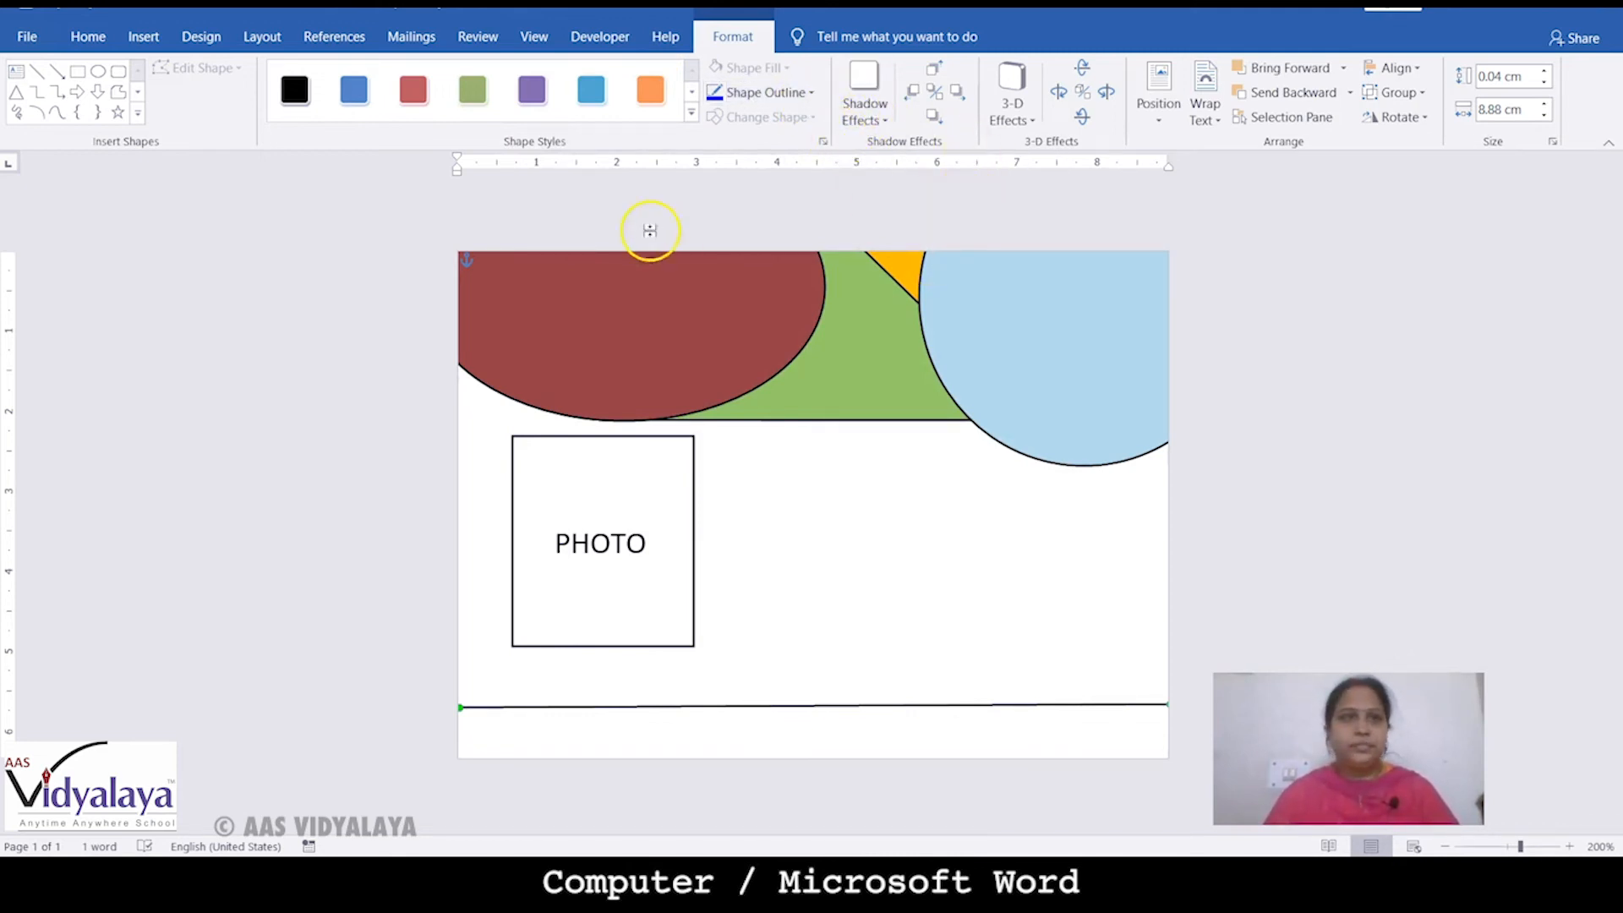
{"action": "left_click", "coordinate": [54, 115]}
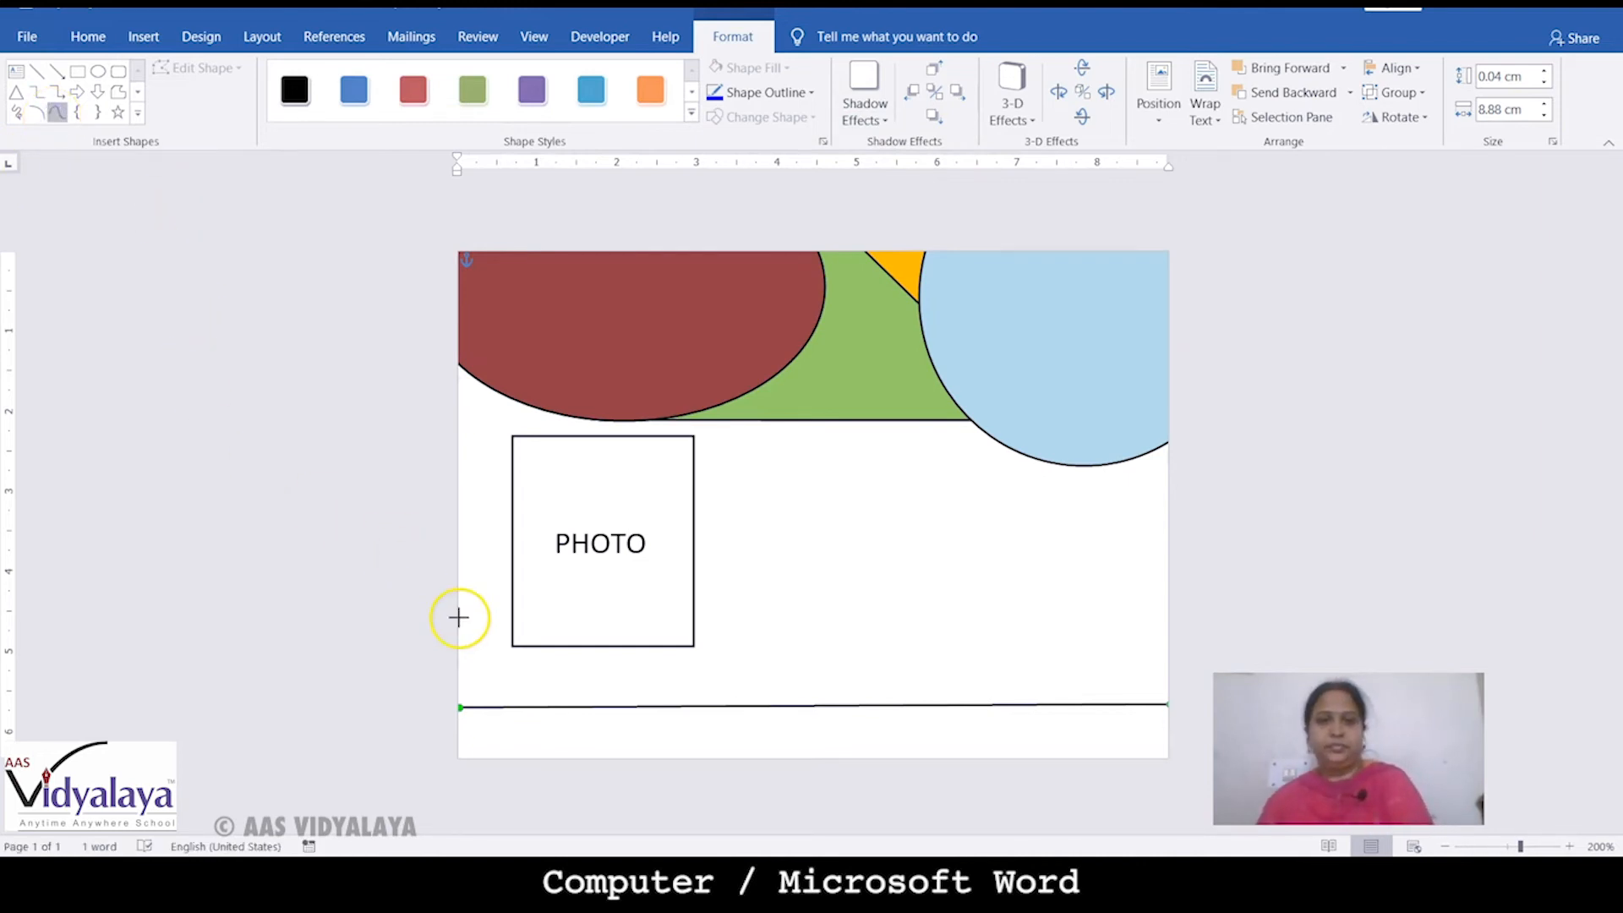
{"action": "key", "text": "Escape"}
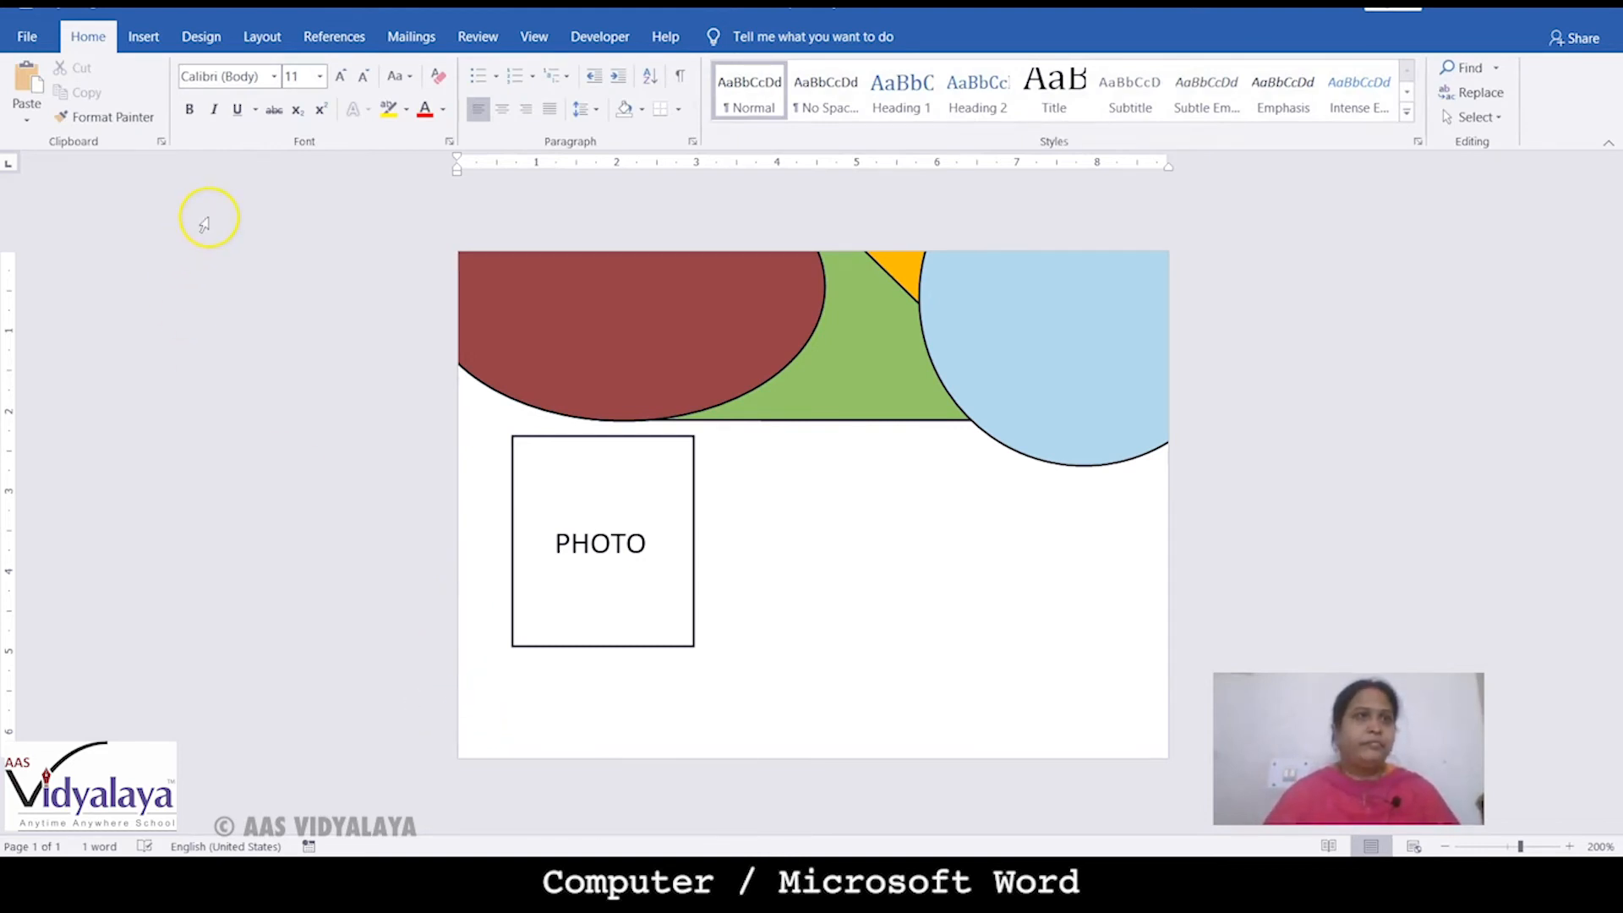
{"action": "left_click", "coordinate": [137, 38]}
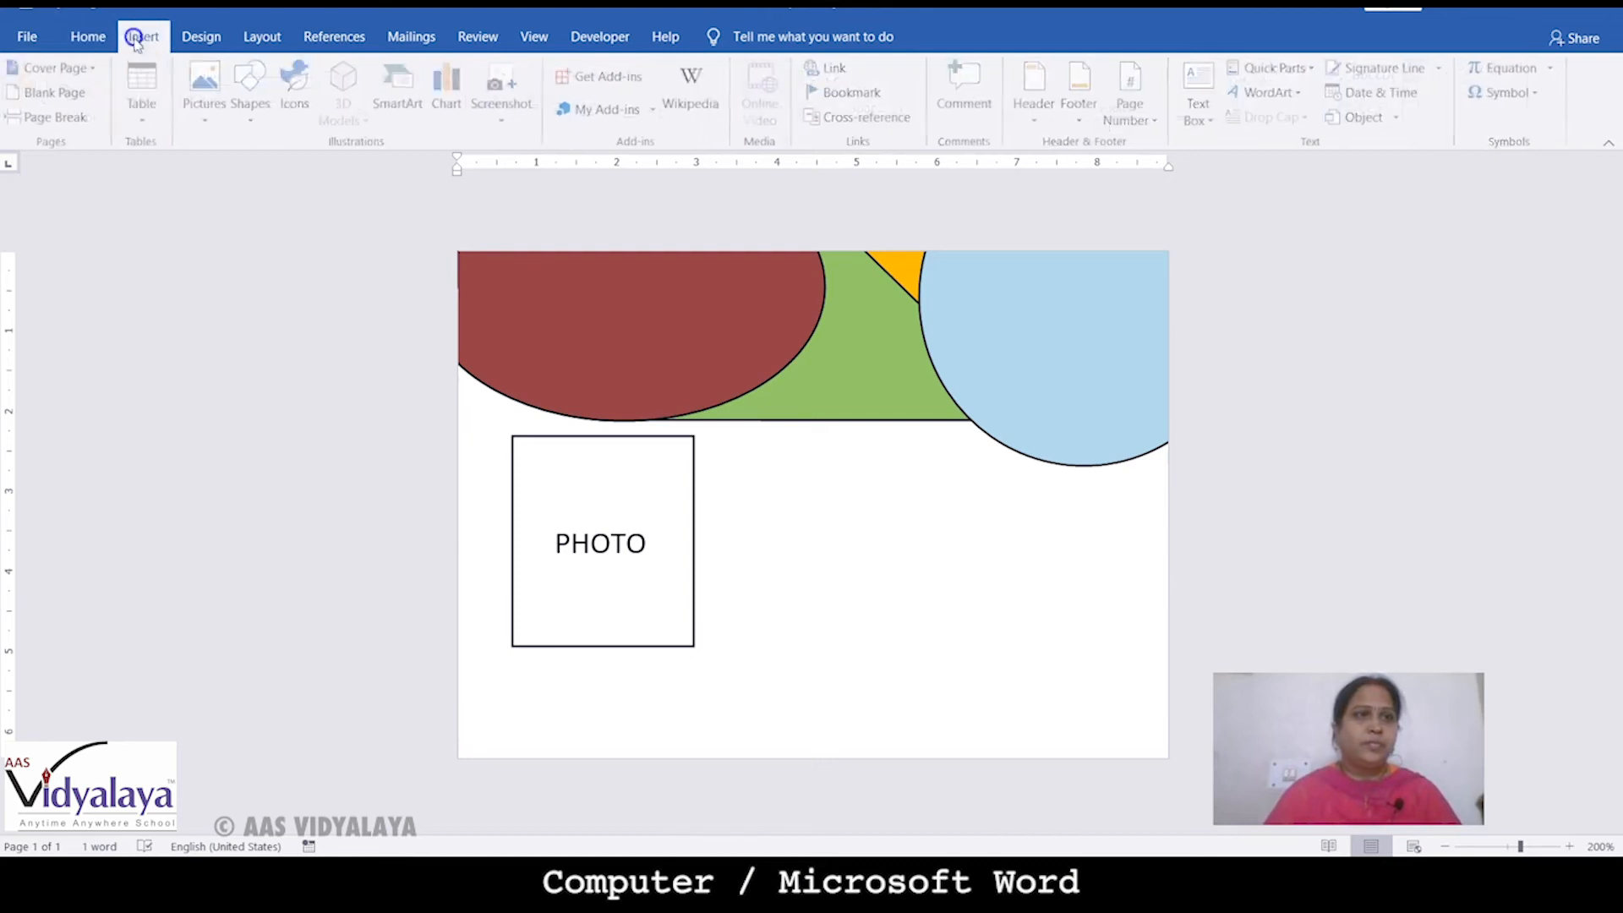
{"action": "left_click", "coordinate": [269, 129]}
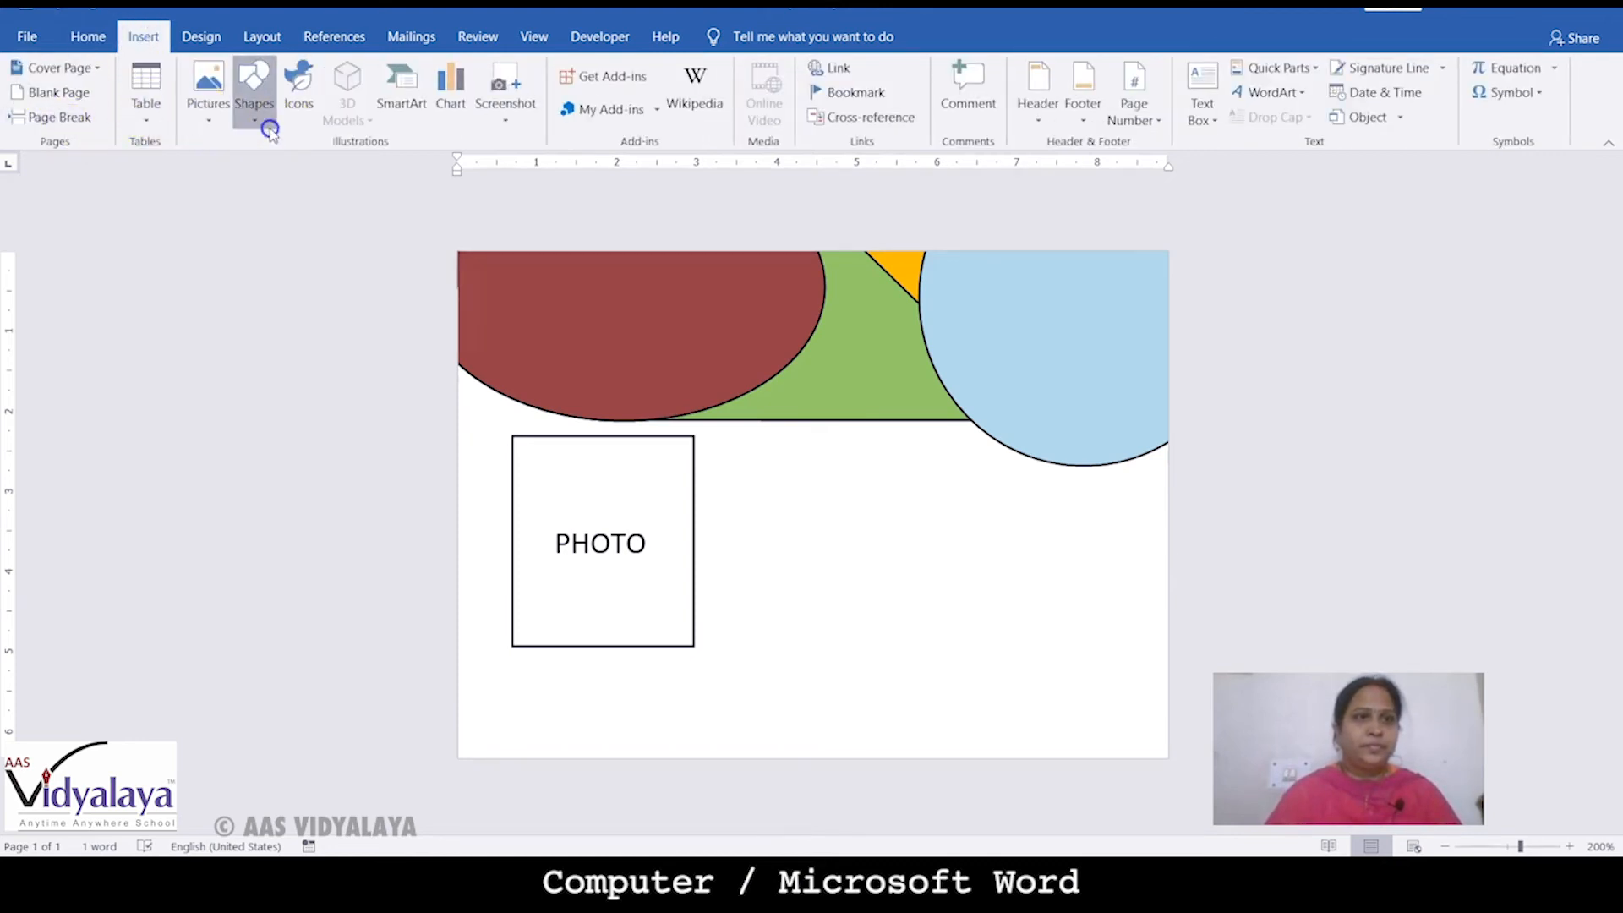
{"action": "left_click", "coordinate": [283, 191]}
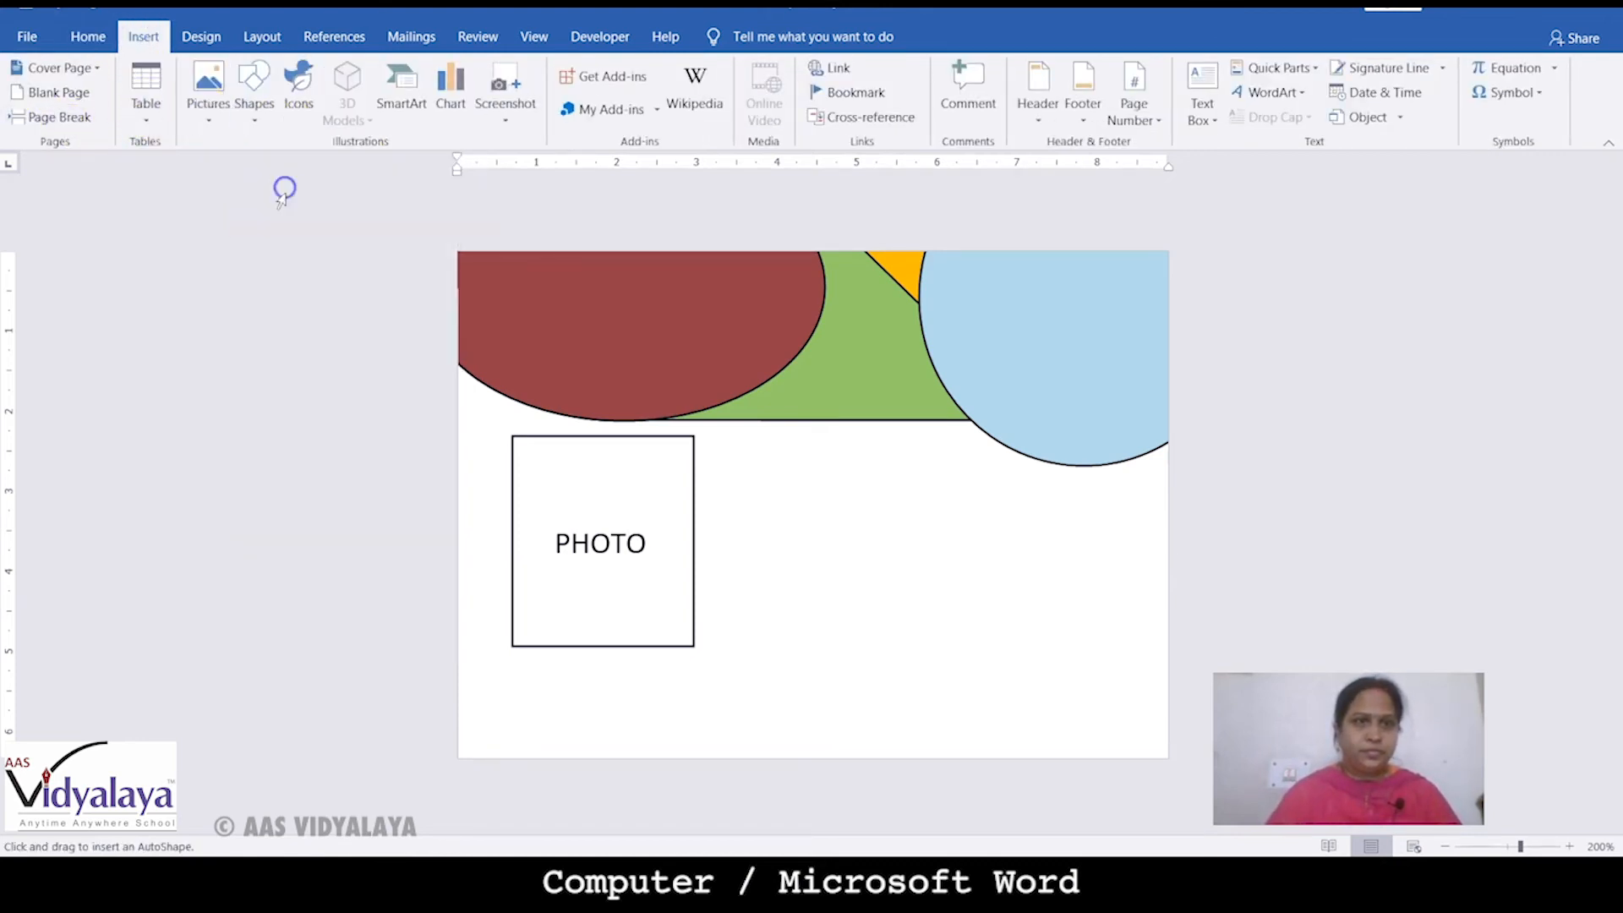
{"action": "left_click", "coordinate": [457, 718]}
{"action": "left_click", "coordinate": [1050, 693]}
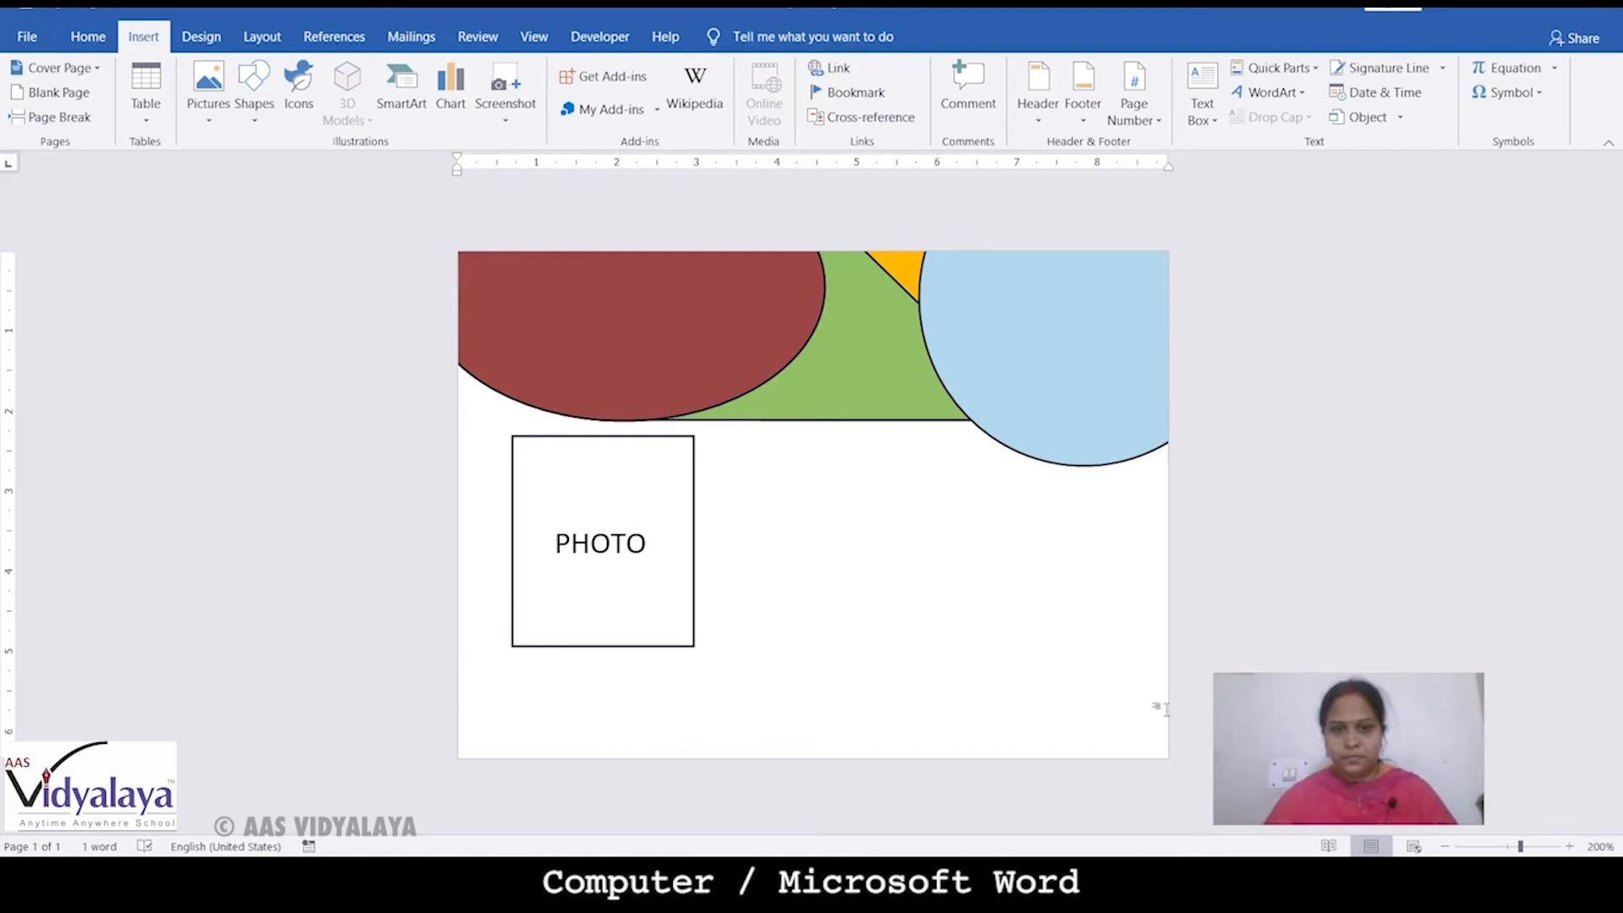
{"action": "left_click", "coordinate": [259, 105]}
{"action": "left_click", "coordinate": [264, 167]}
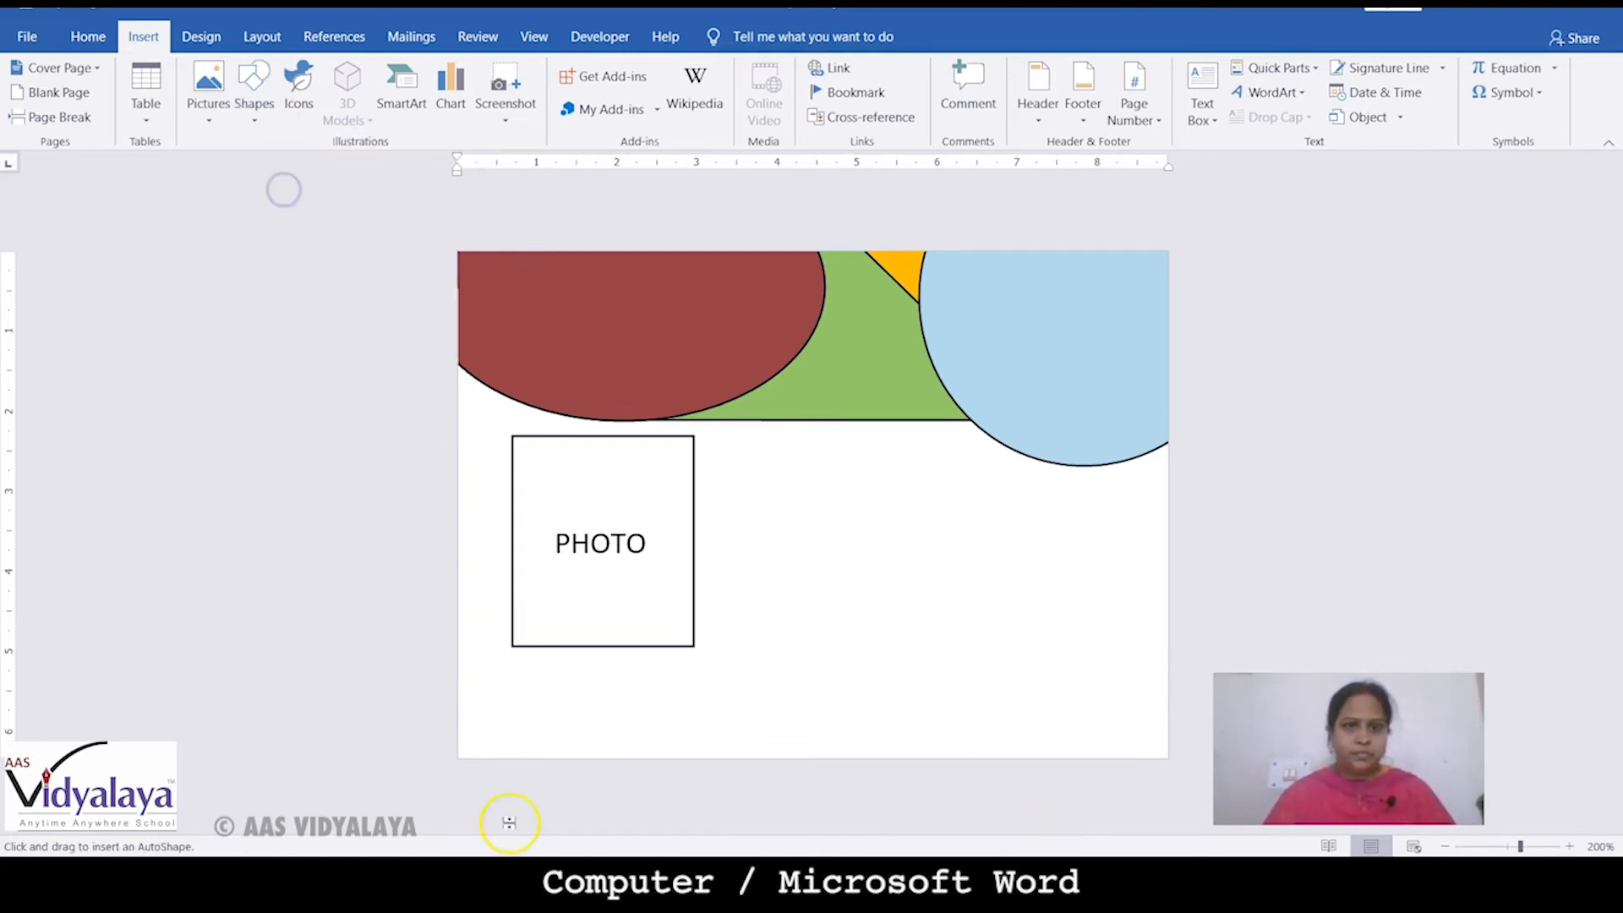
{"action": "left_click", "coordinate": [455, 714]}
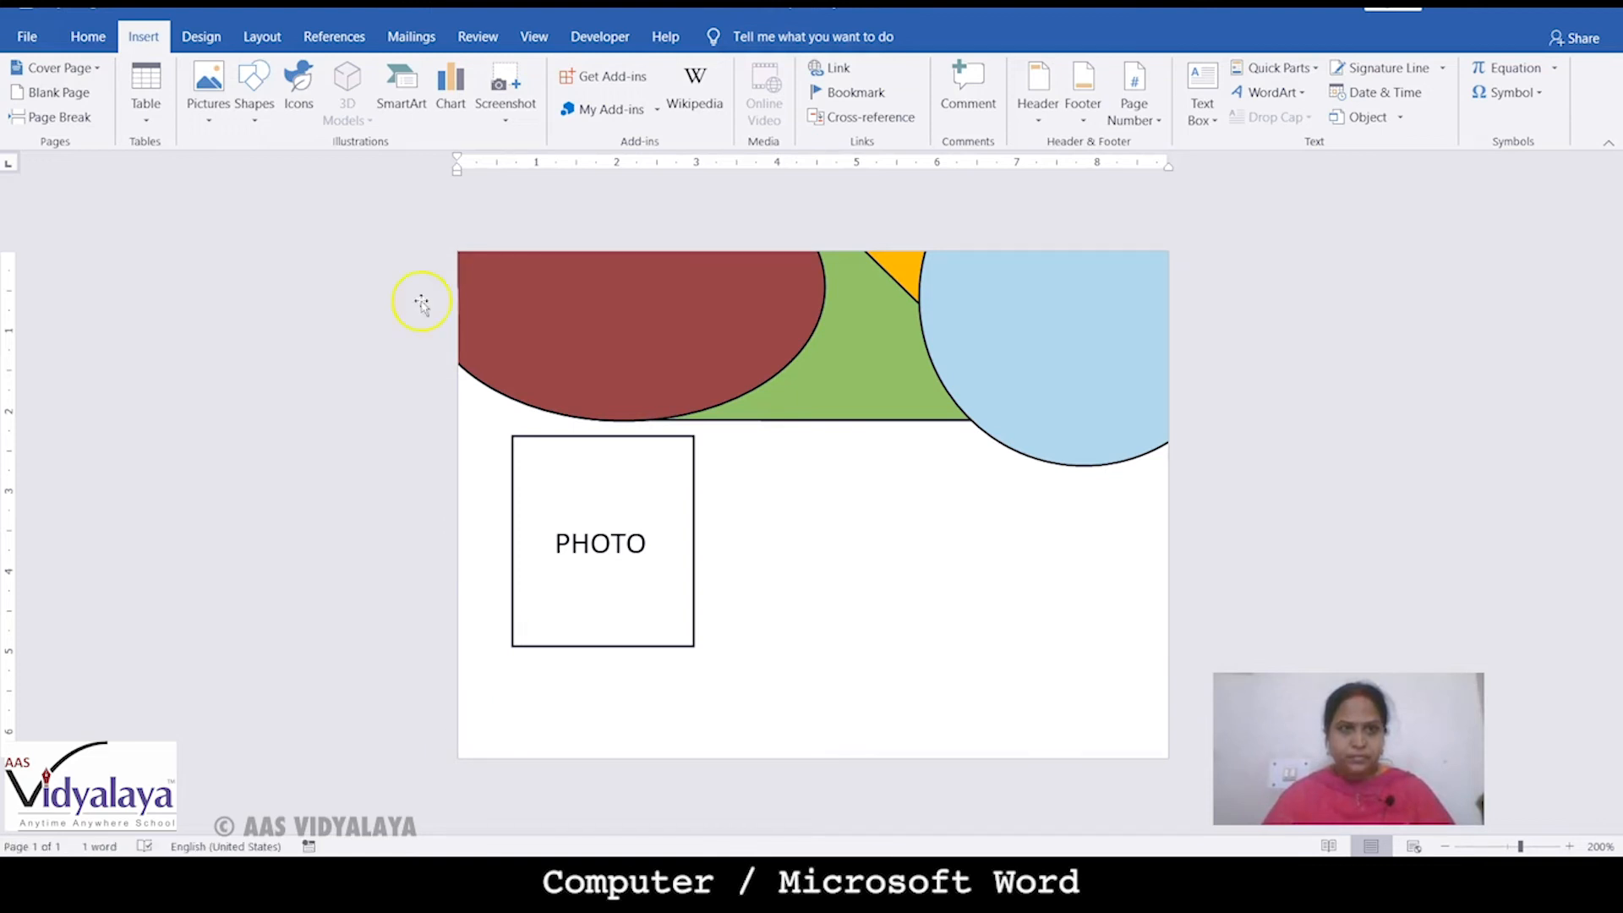
Draw a freeform curve about 1.49 cm high and 10.37 cm wide, running gently across the card below the PHOTO box and ending below its lower edge.
{"action": "left_click", "coordinate": [258, 112]}
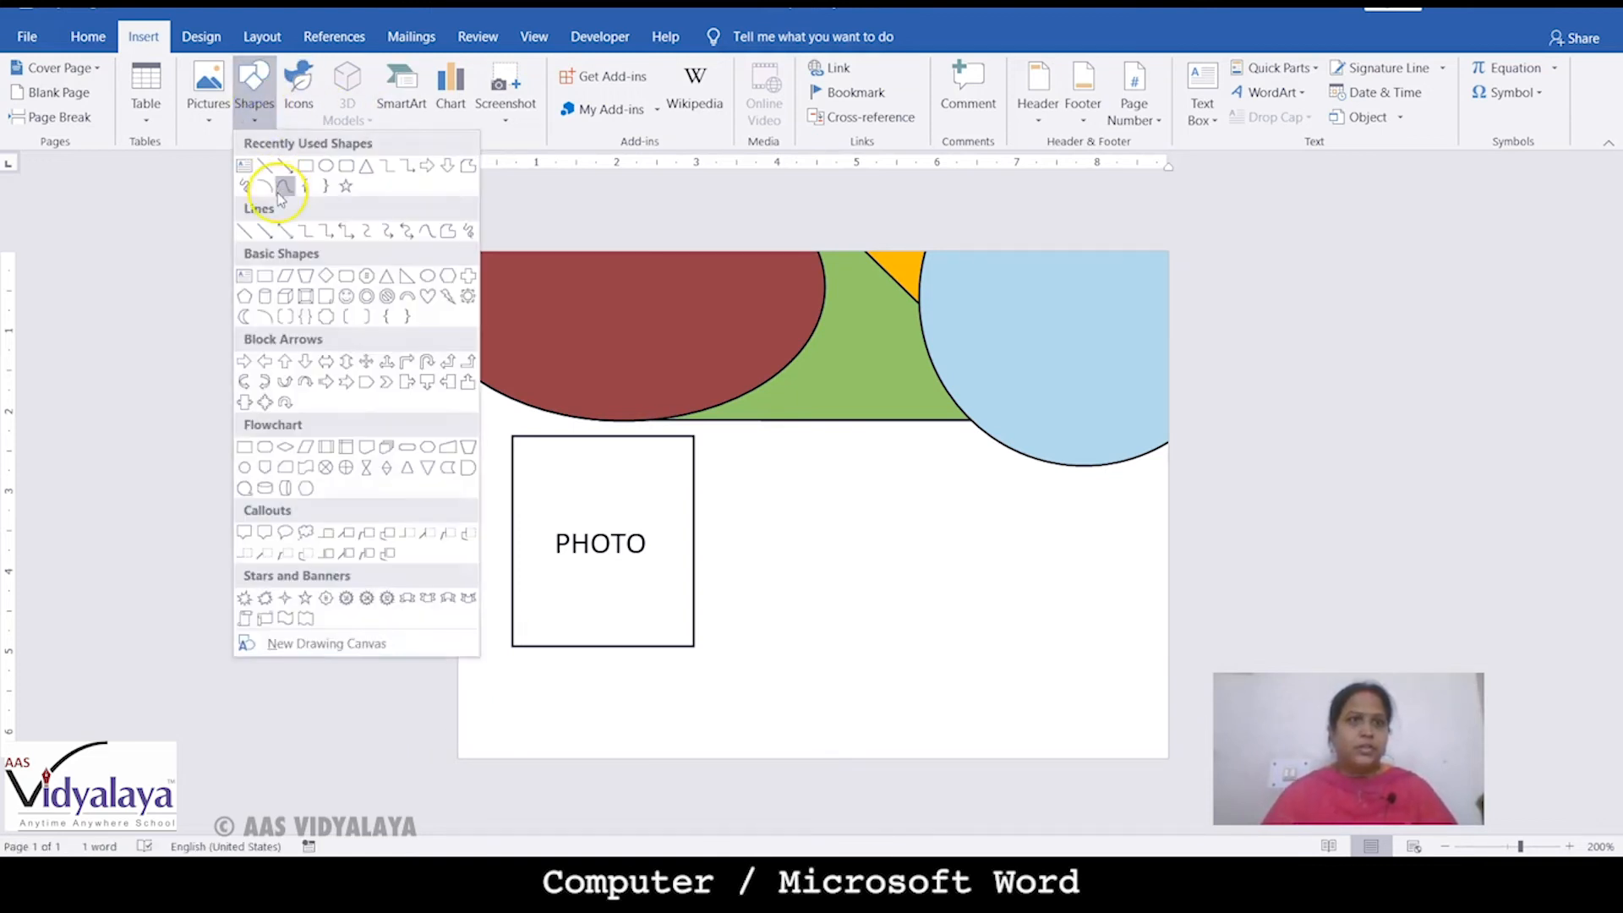
{"action": "left_click", "coordinate": [285, 187]}
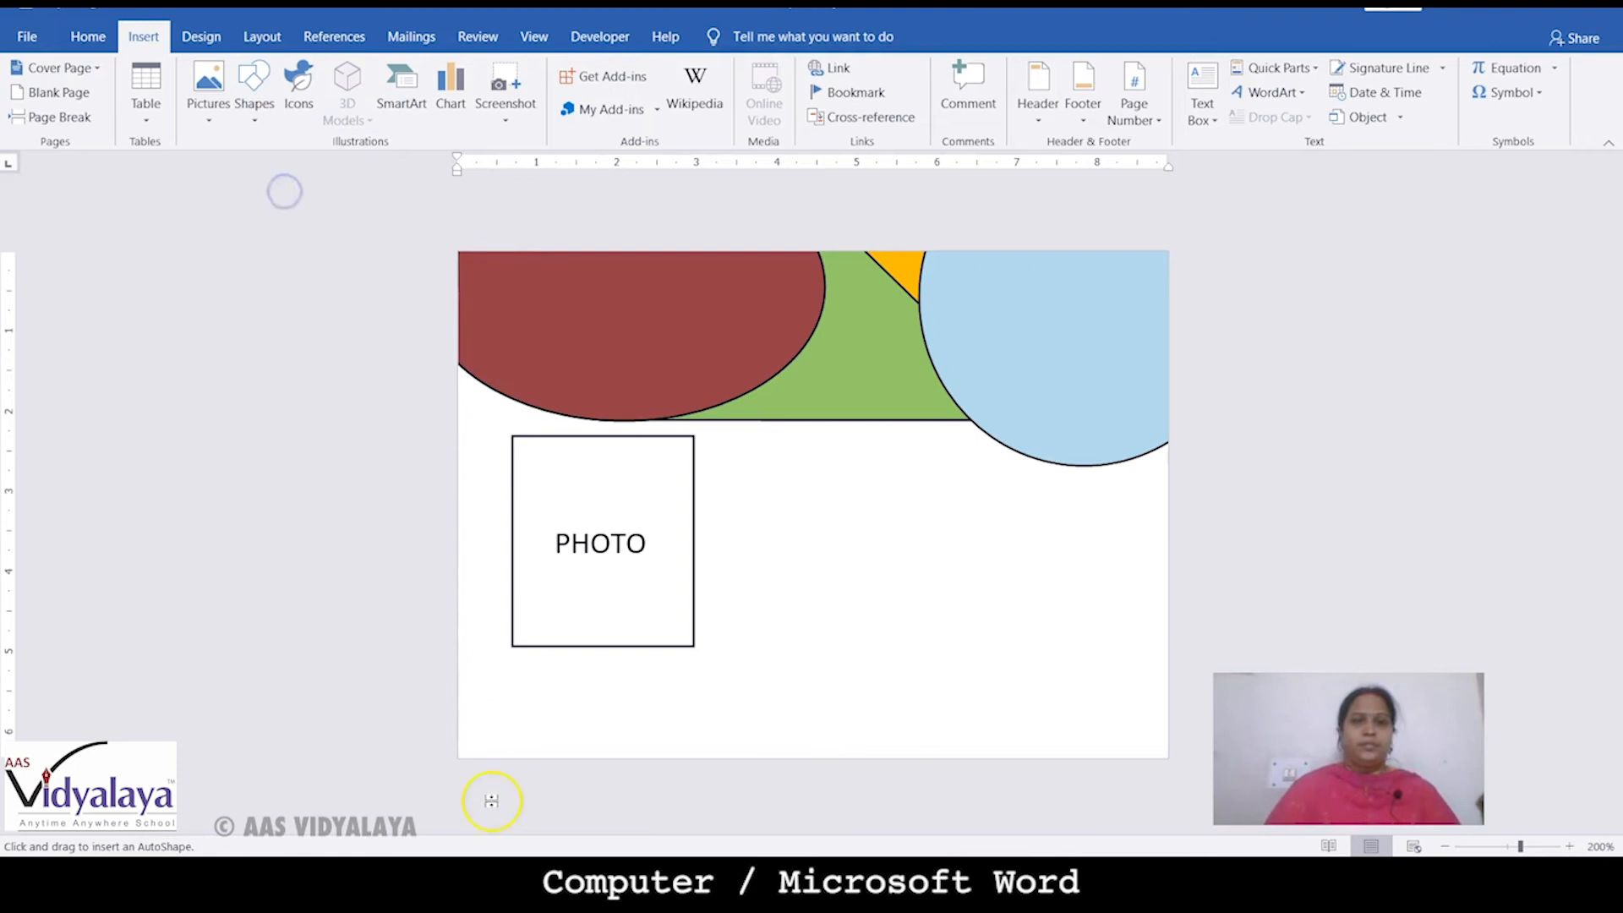
{"action": "mouse_move", "coordinate": [457, 715]}
{"action": "left_mouse_down"}
{"action": "mouse_move", "coordinate": [771, 732]}
{"action": "mouse_move", "coordinate": [1068, 725]}
{"action": "mouse_move", "coordinate": [1133, 703]}
{"action": "left_mouse_up"}
{"action": "left_click", "coordinate": [1169, 702]}
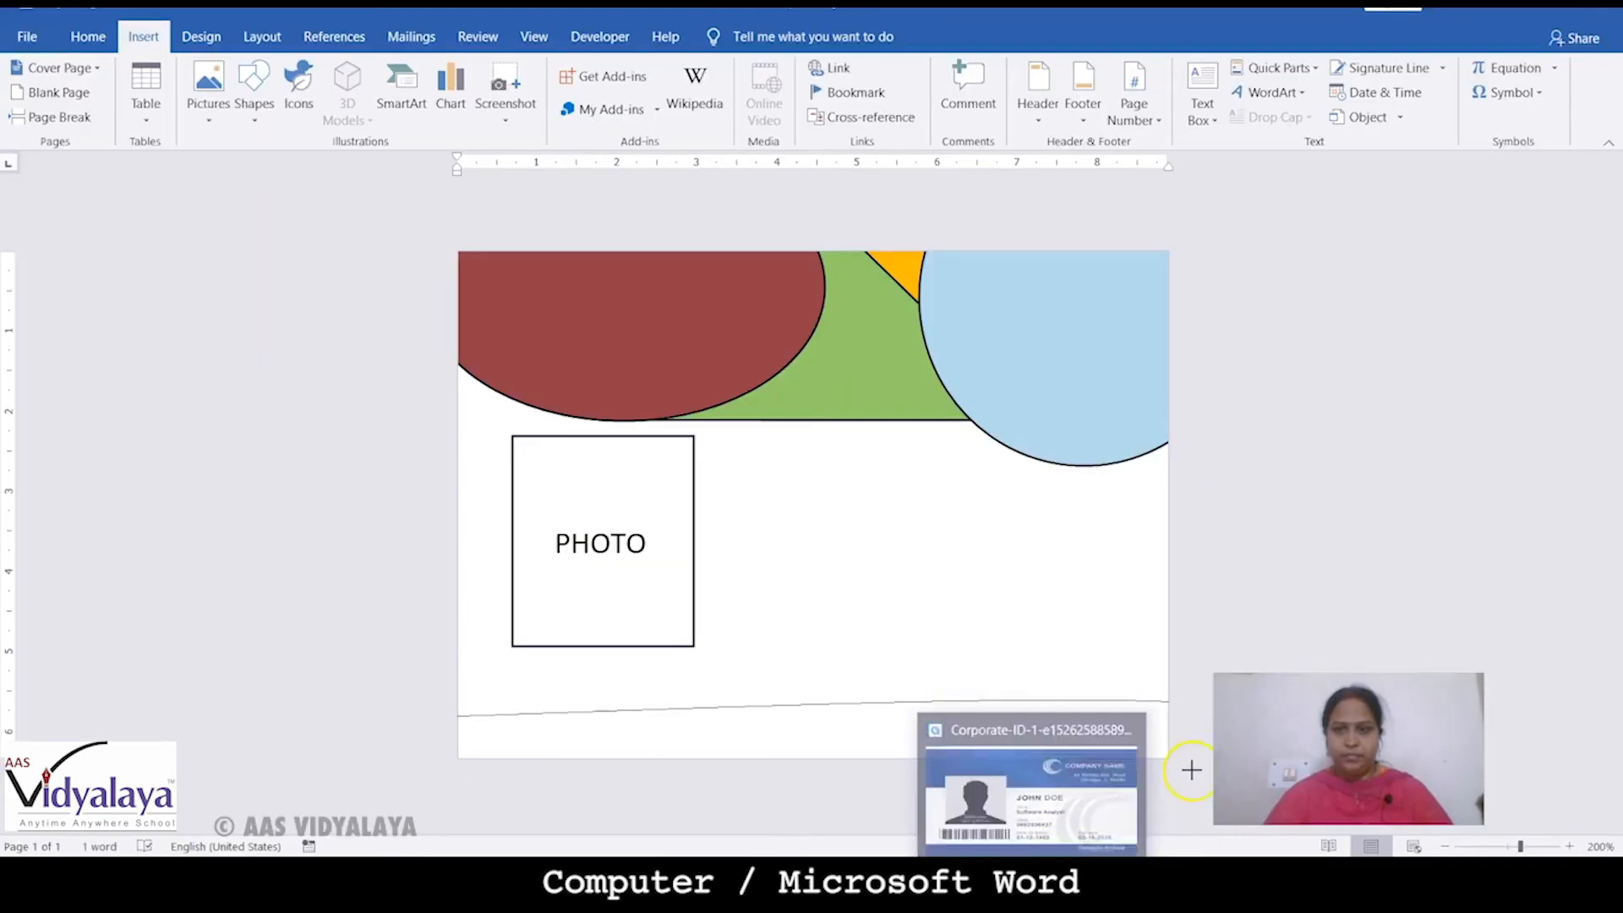
{"action": "left_click", "coordinate": [795, 773]}
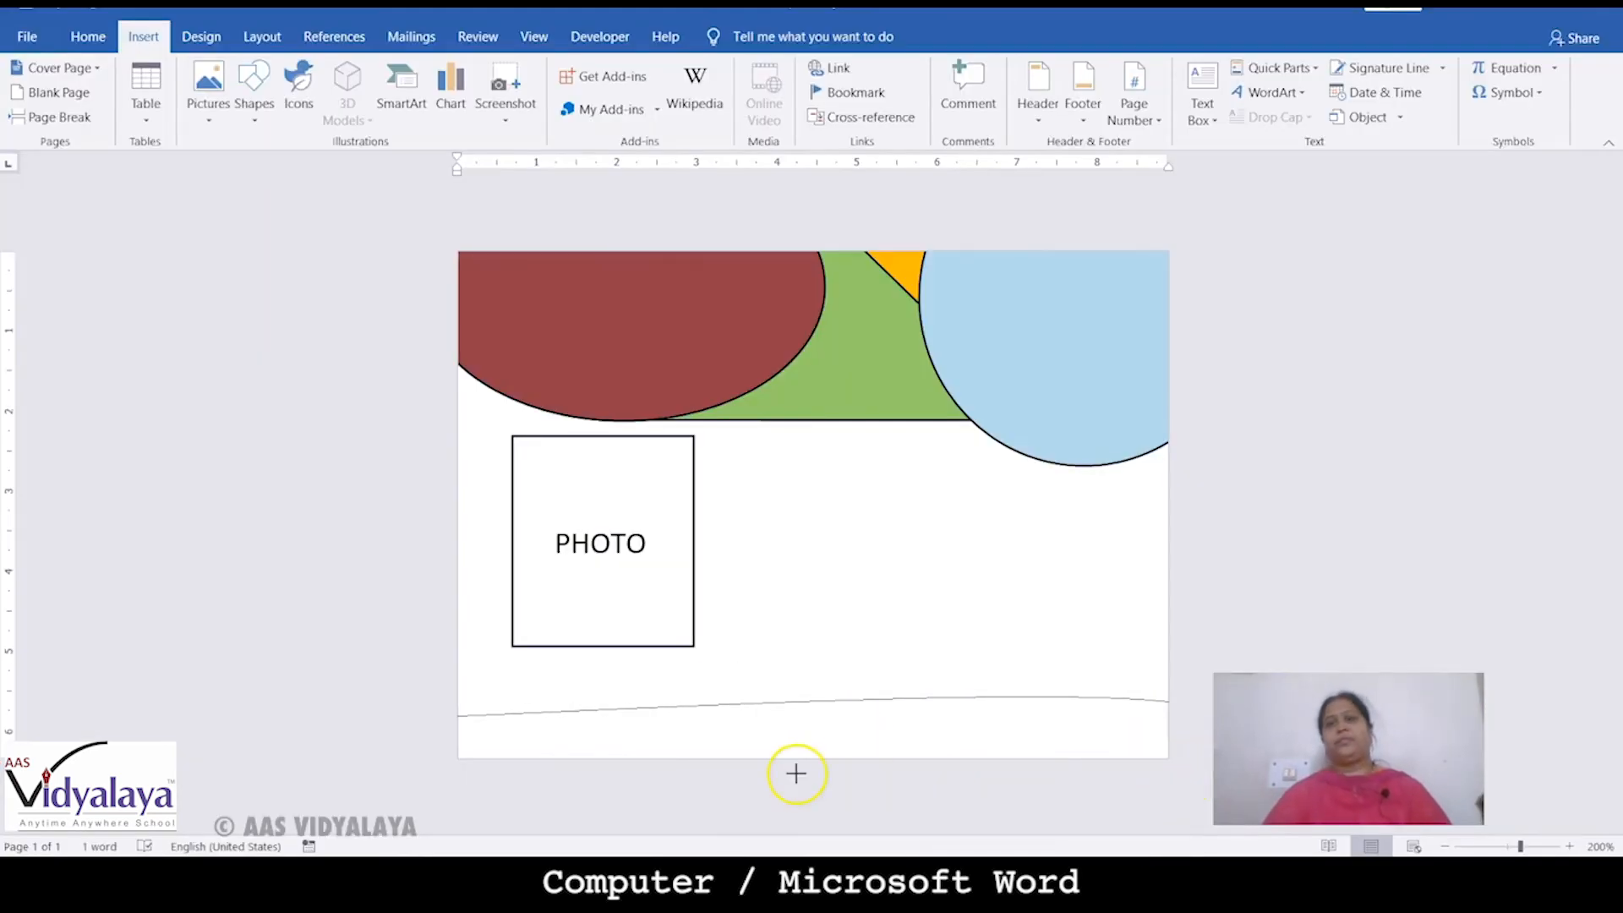
{"action": "double_click", "coordinate": [838, 784]}
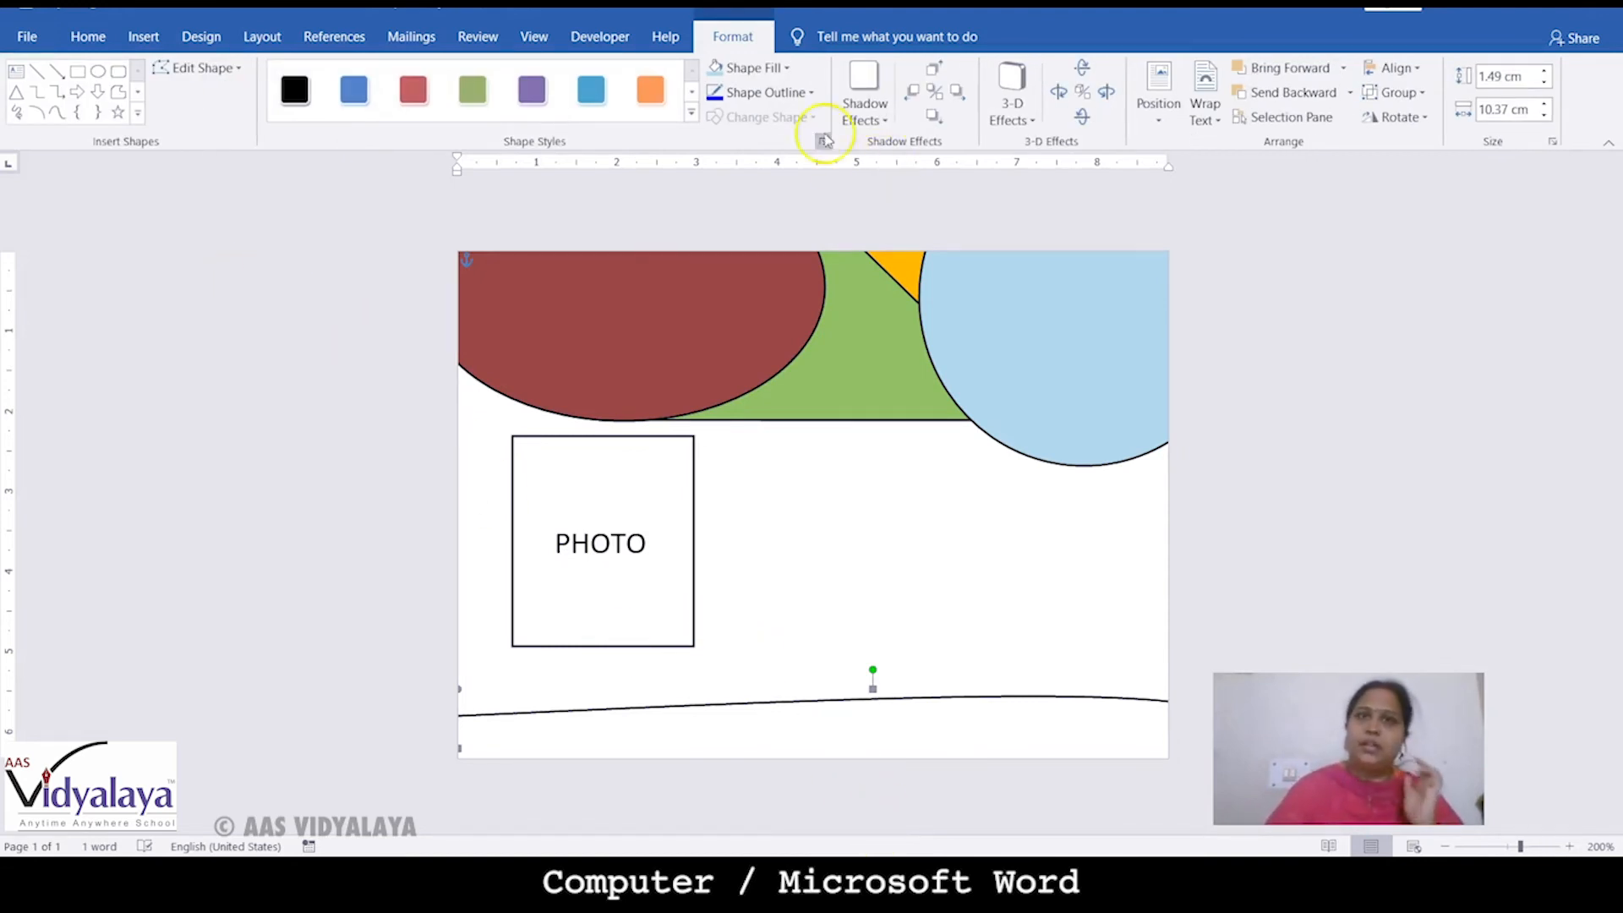
Fill the curve along the card's lower edge with the standard Red colour and deselect it.
{"action": "left_click", "coordinate": [745, 68]}
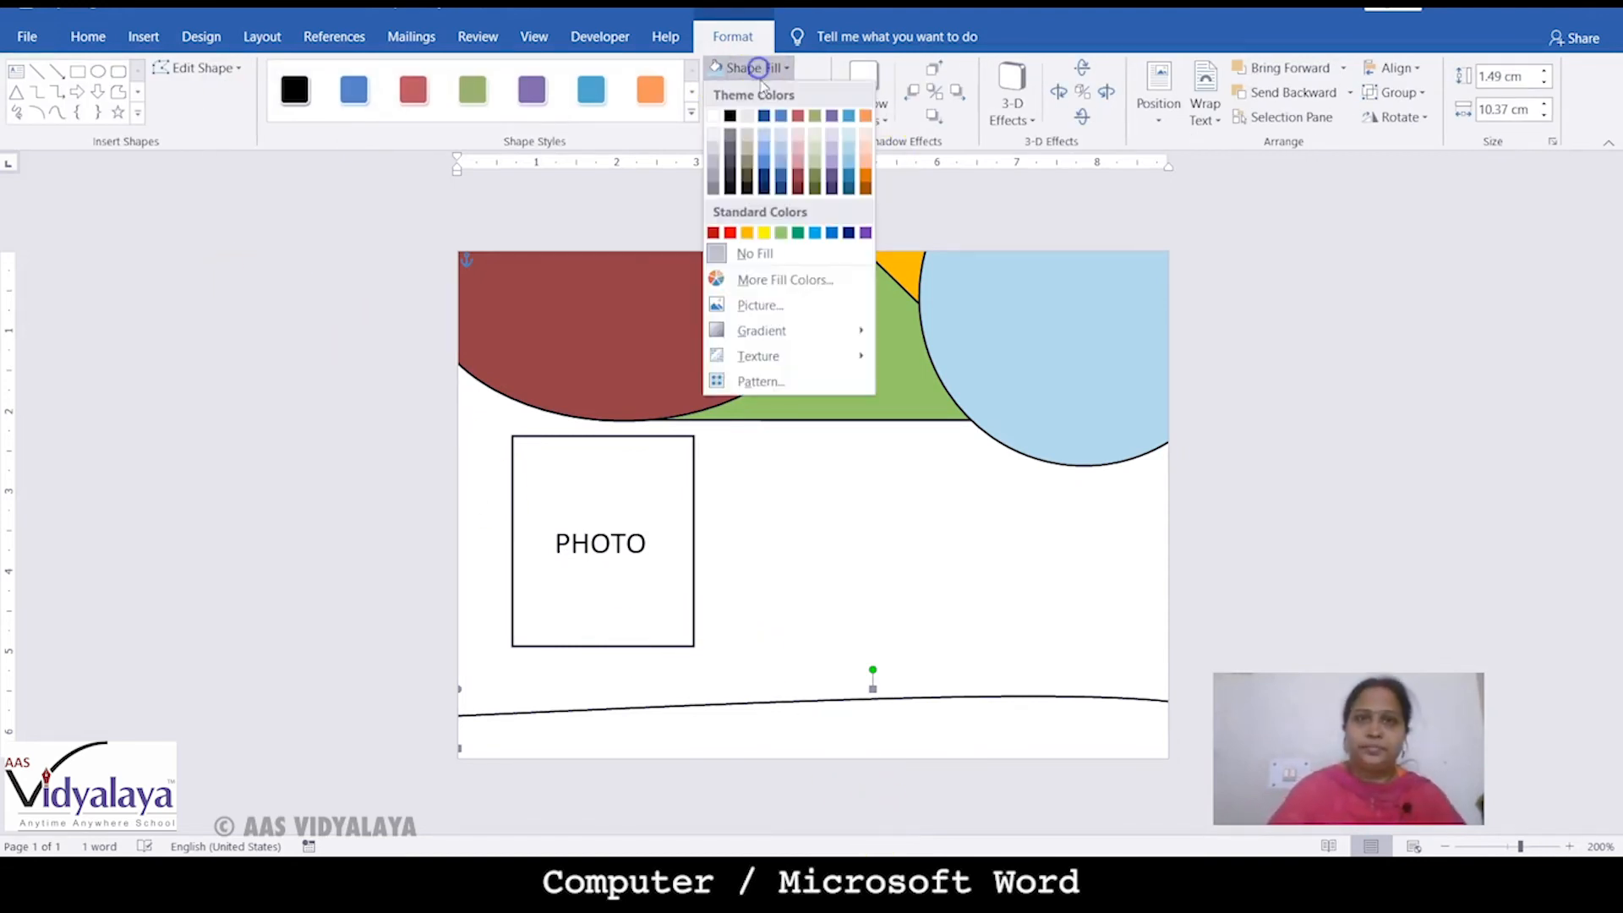
{"action": "left_click", "coordinate": [732, 233]}
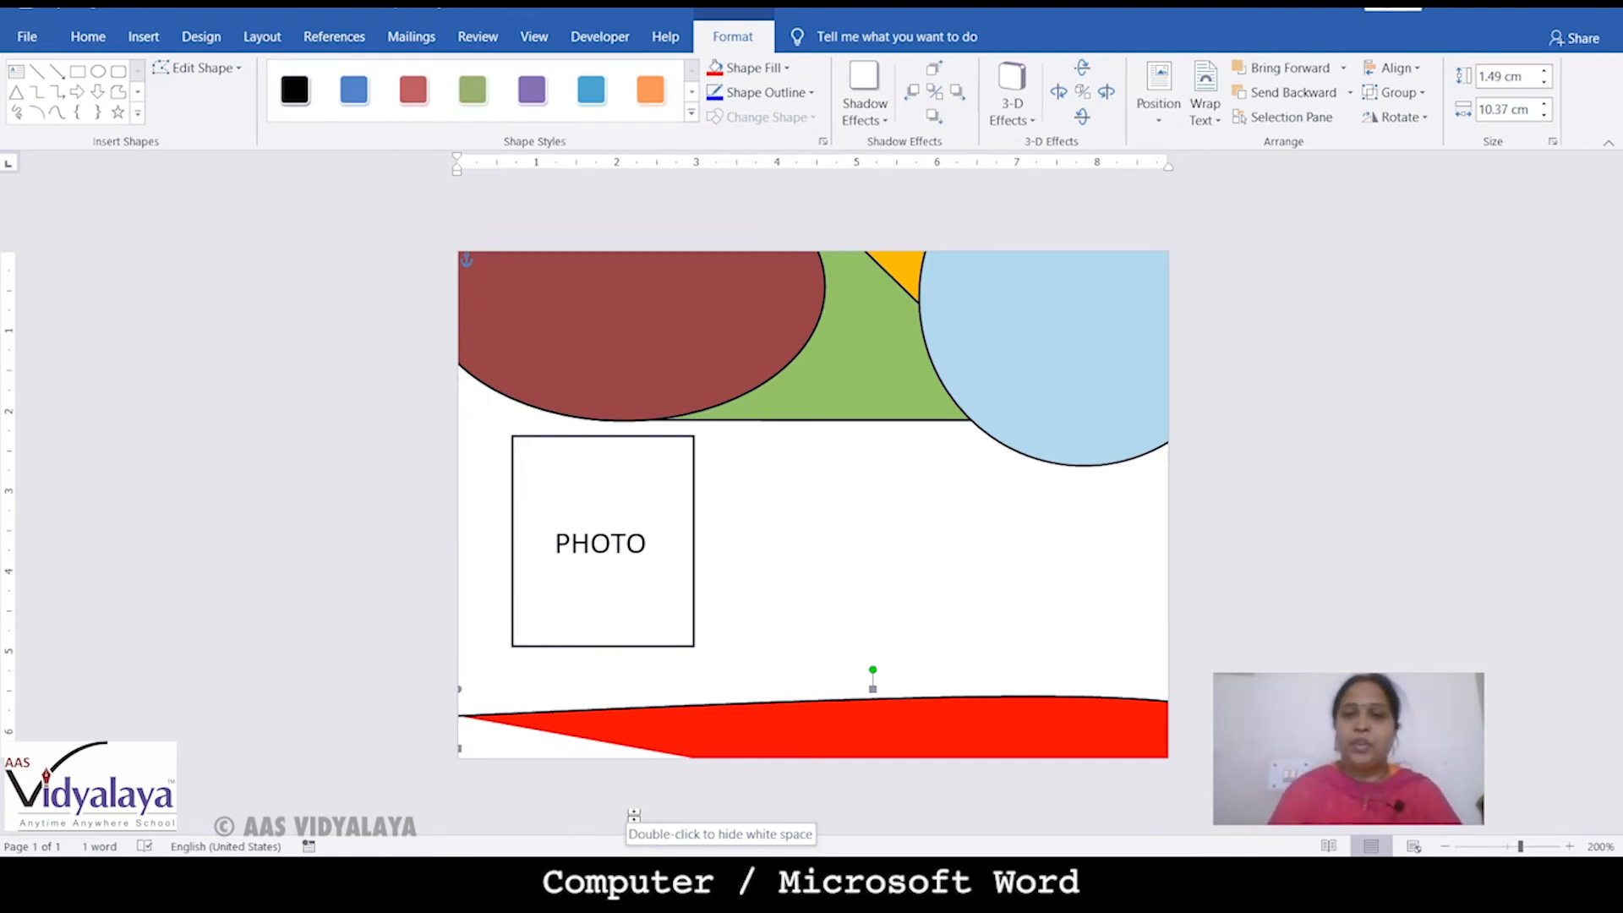
{"action": "left_click", "coordinate": [658, 630]}
{"action": "left_click", "coordinate": [862, 529]}
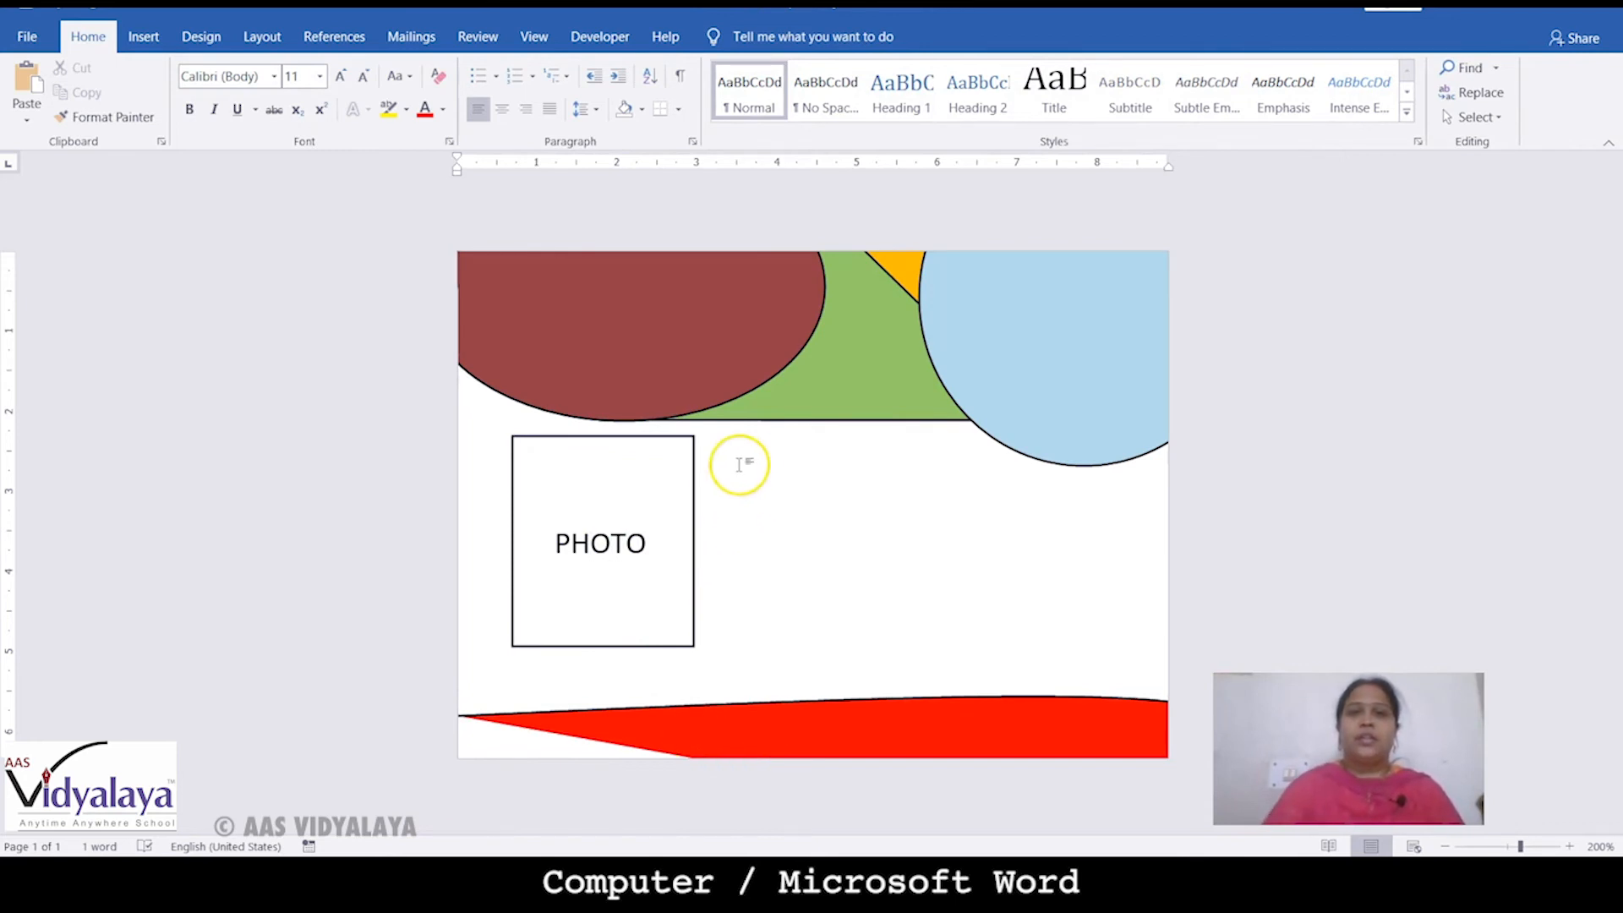
Insert a 2.54 by 2.54 cm text box beside the PHOTO box and begin its text with NAM.
{"action": "left_click", "coordinate": [146, 36]}
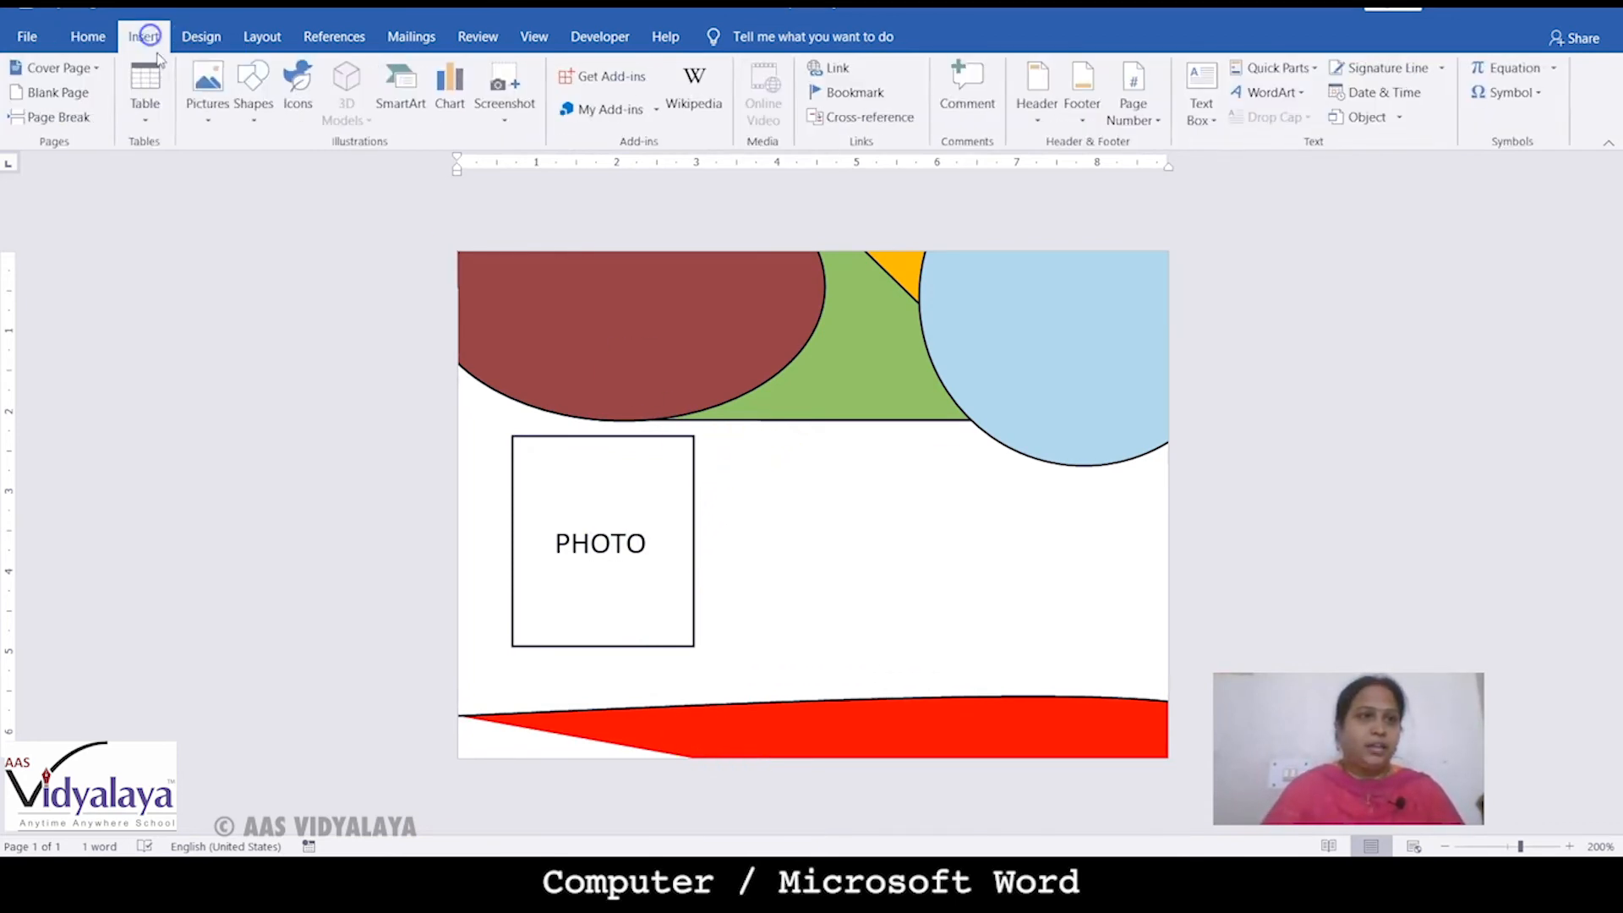
{"action": "left_click", "coordinate": [255, 104]}
{"action": "left_click", "coordinate": [244, 165]}
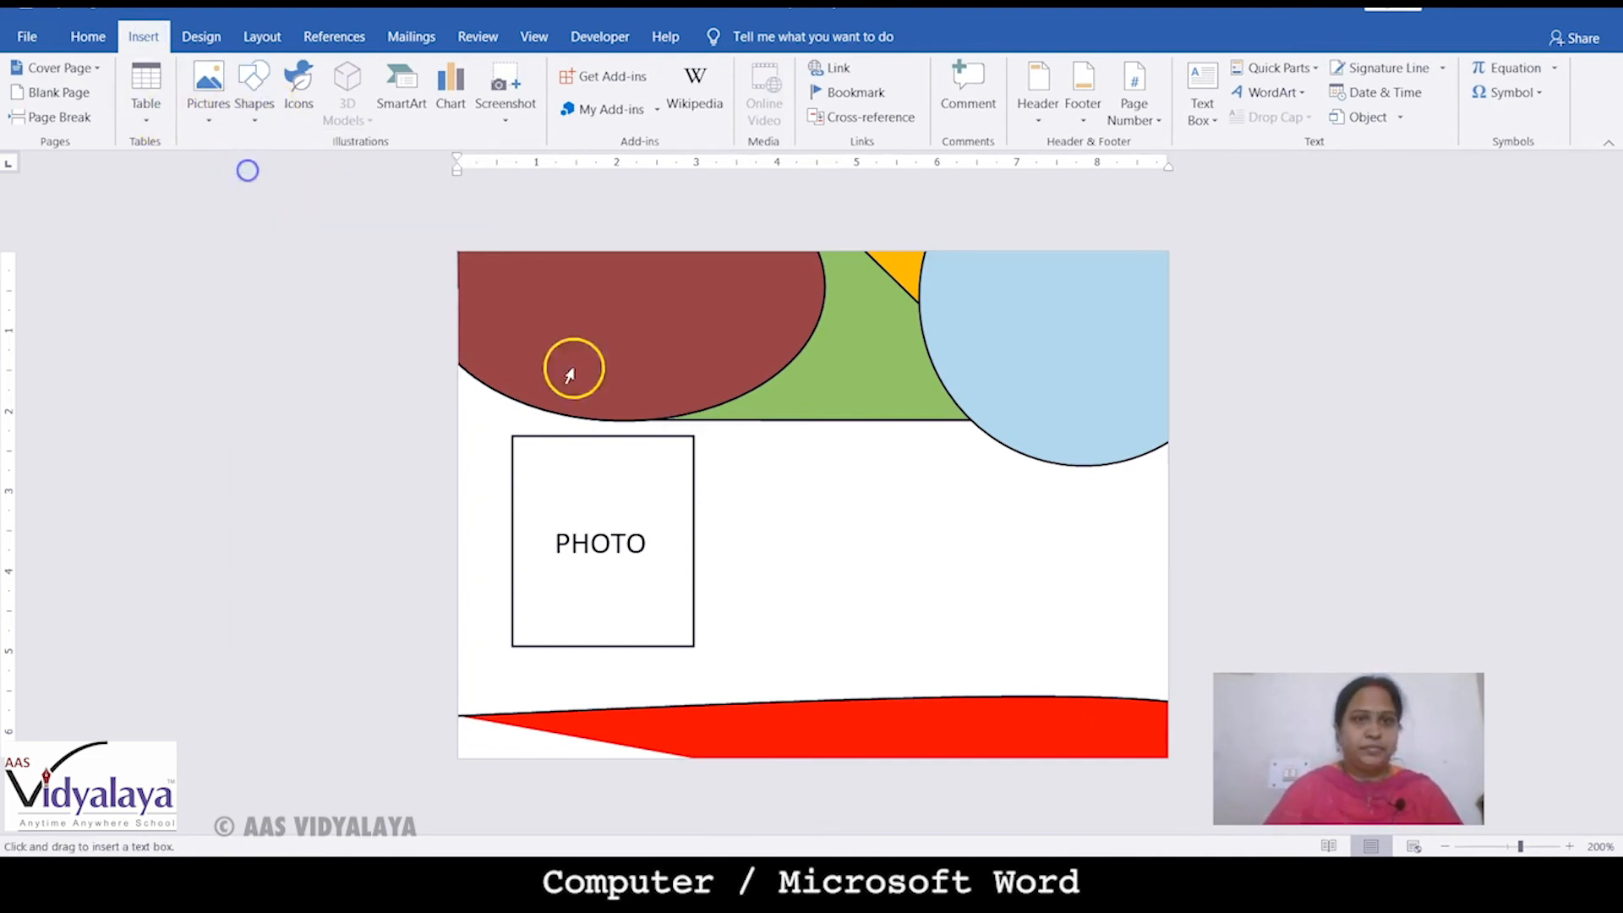
{"action": "left_click", "coordinate": [731, 444]}
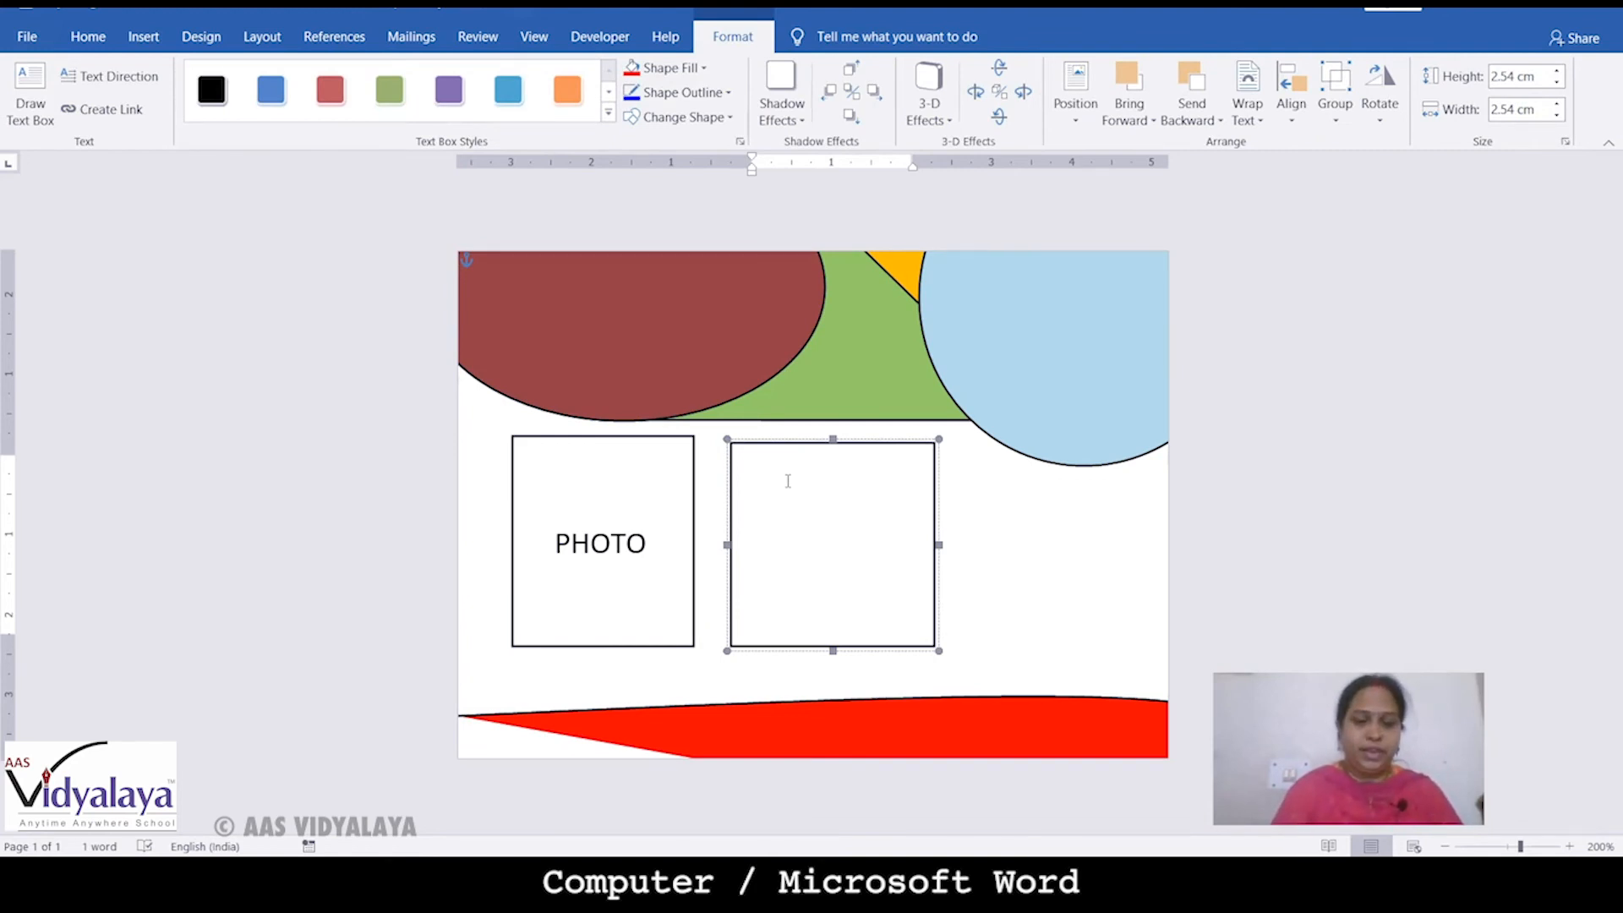
{"action": "type", "text": "NAMR"}
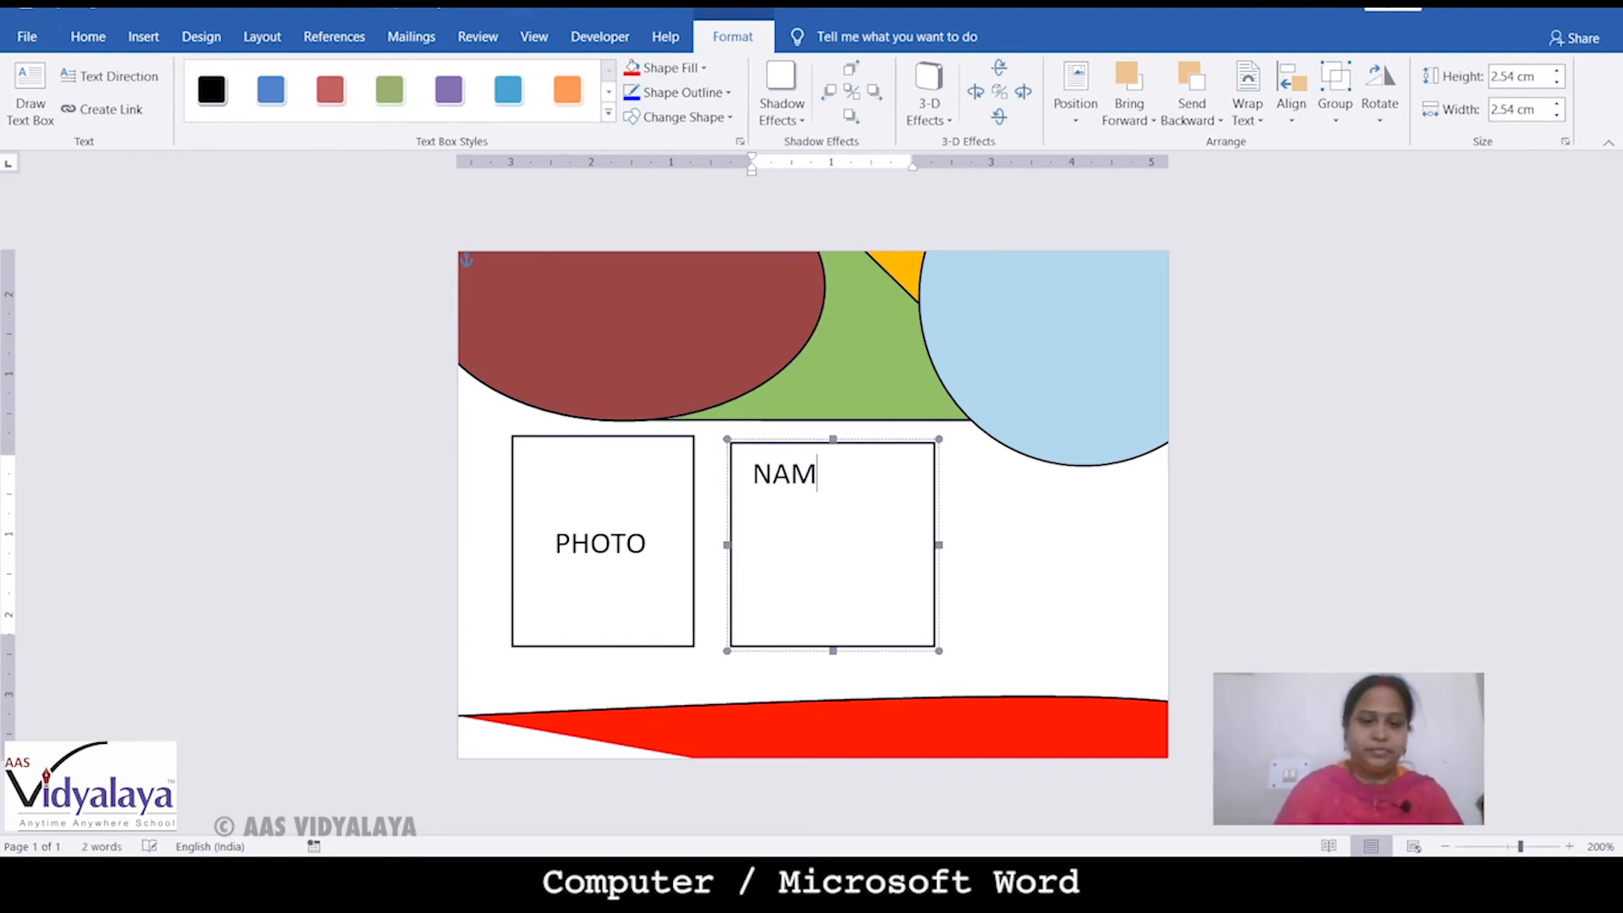